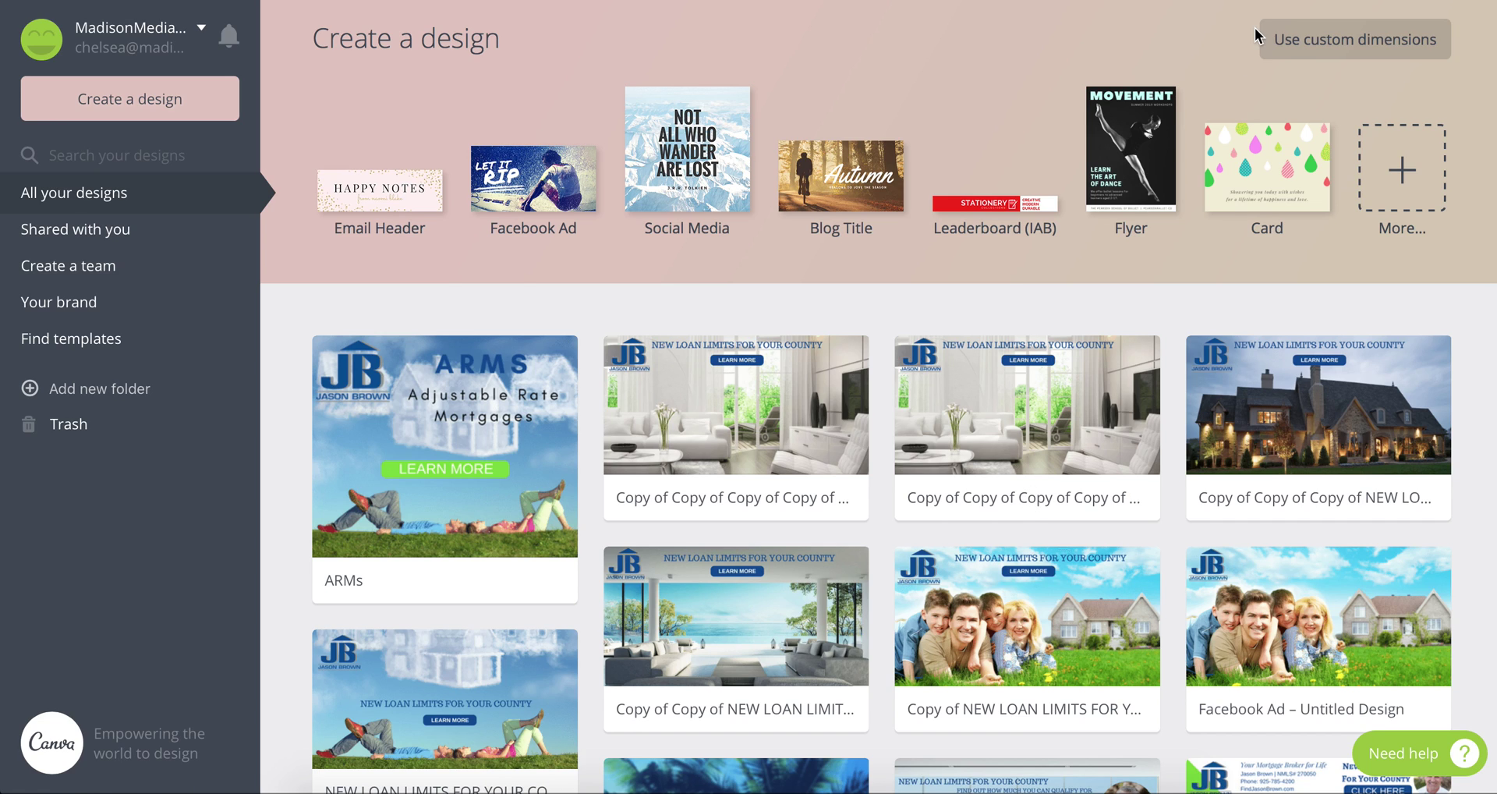
- Choose custom dimensions for a new design and set its width to 336 px
left_click(1317, 57)
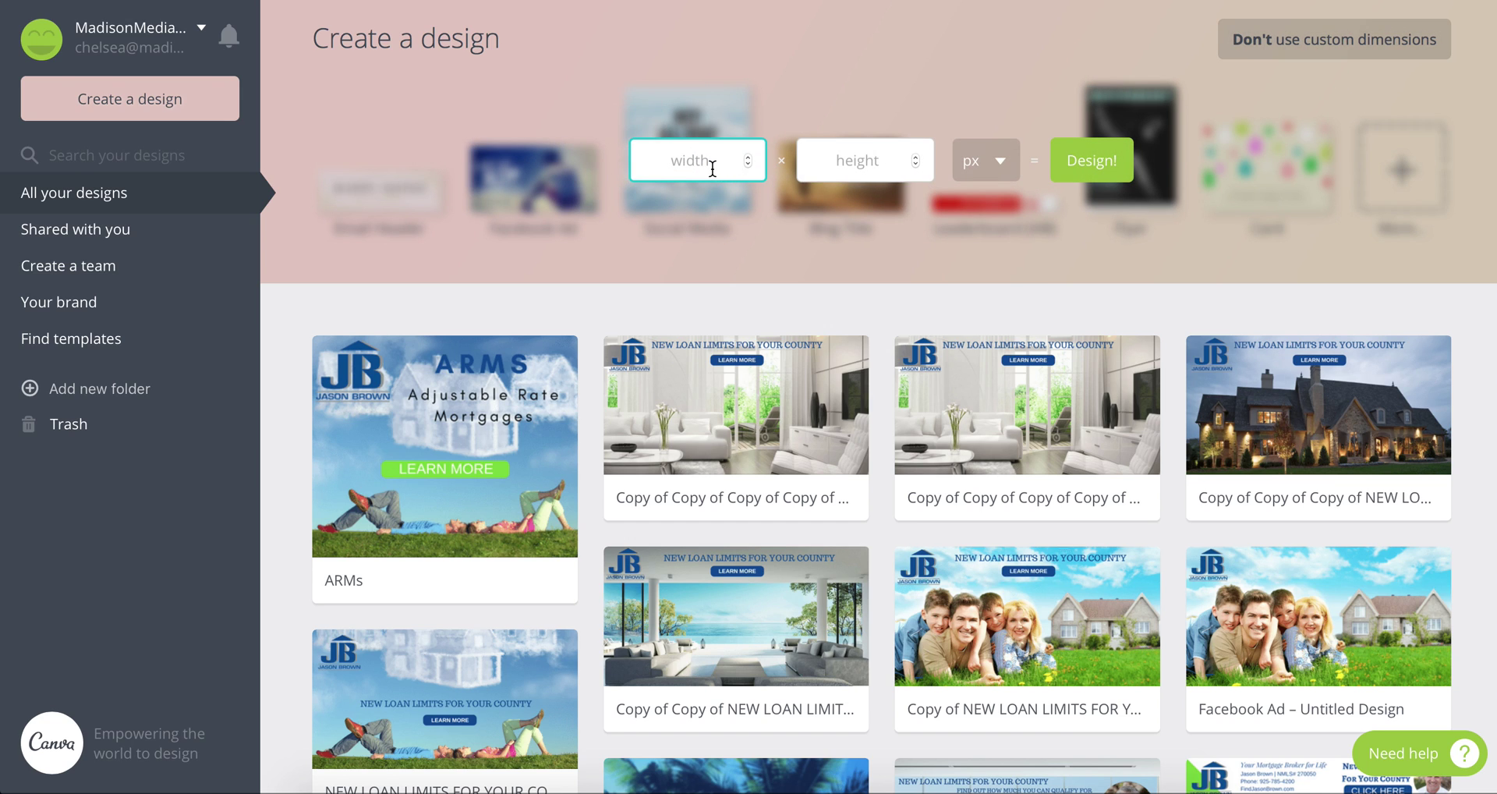
left_click(856, 163)
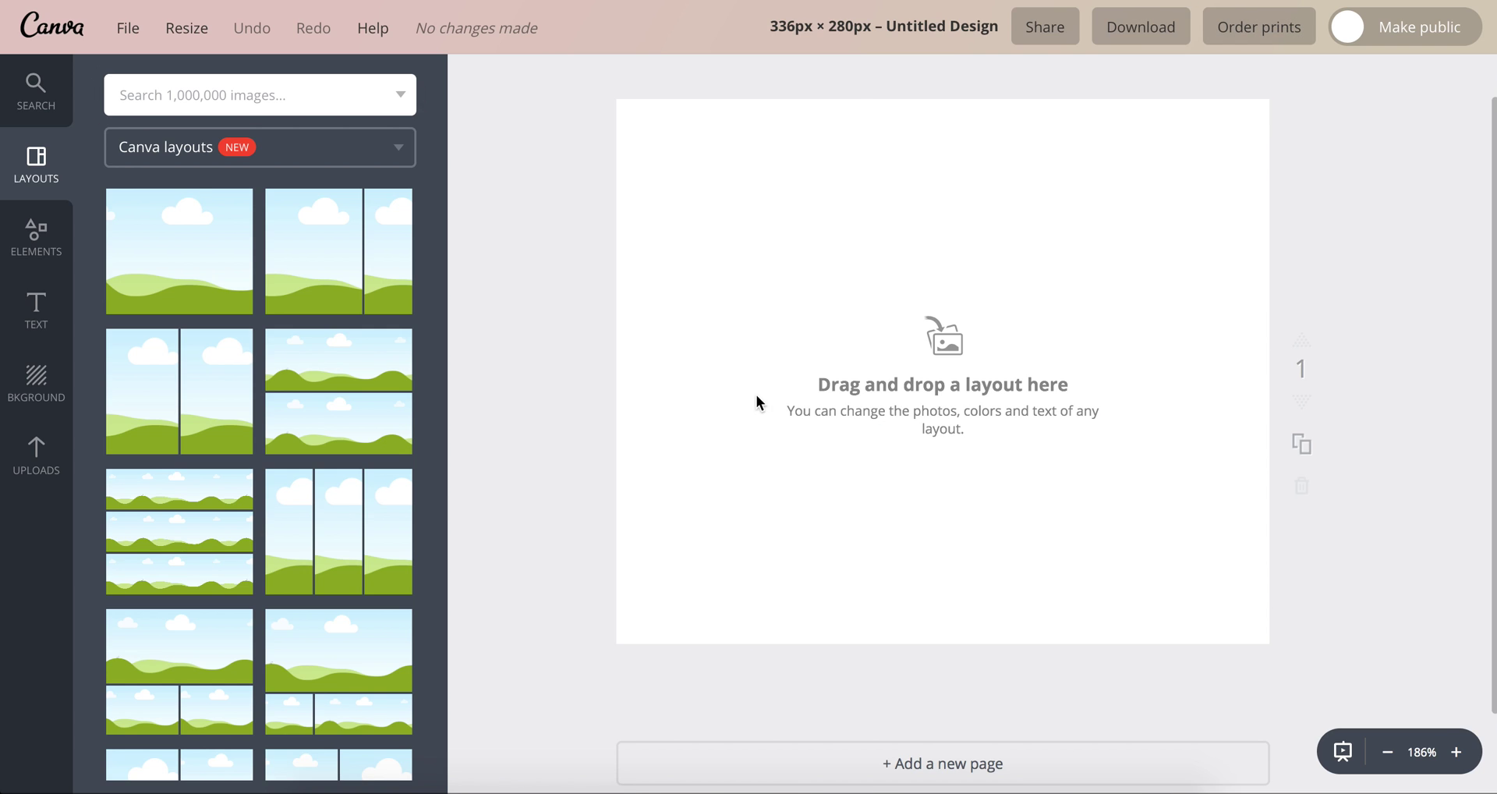
- Create the 336 × 280 px design and bring up the library of uploaded images
key("super+l")
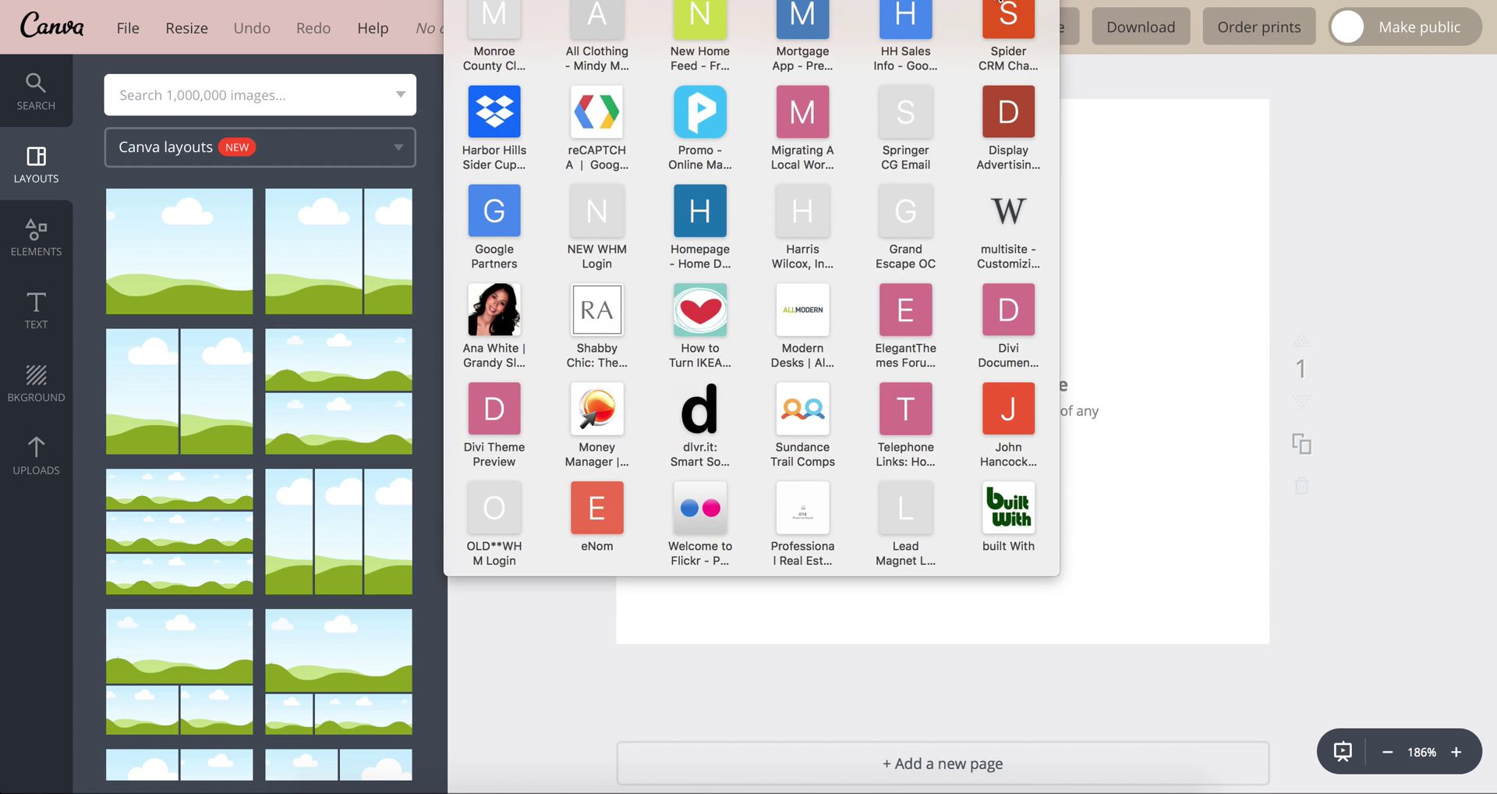
key("Escape")
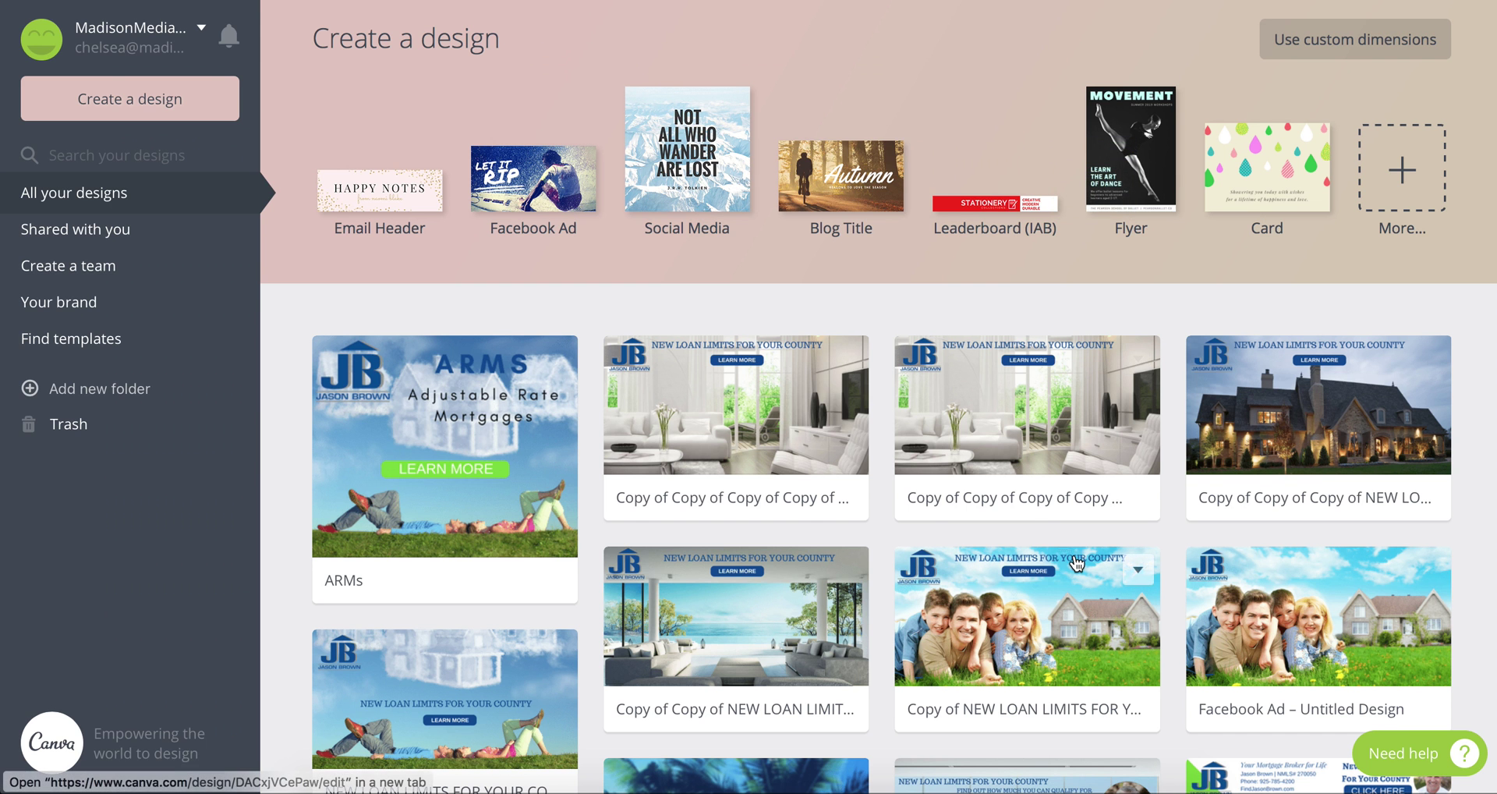
scroll(1076, 561, "down", 5)
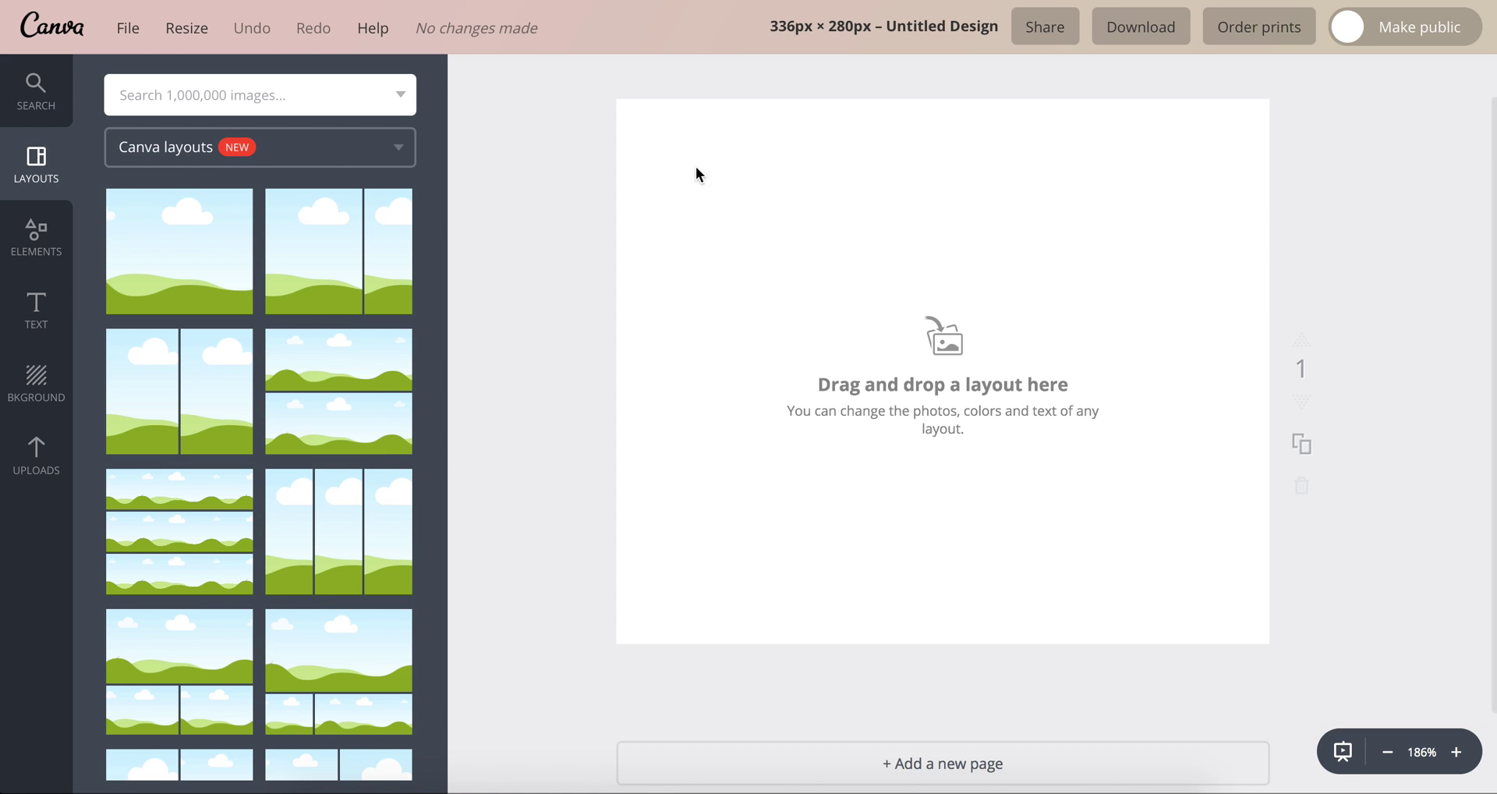
left_click(36, 456)
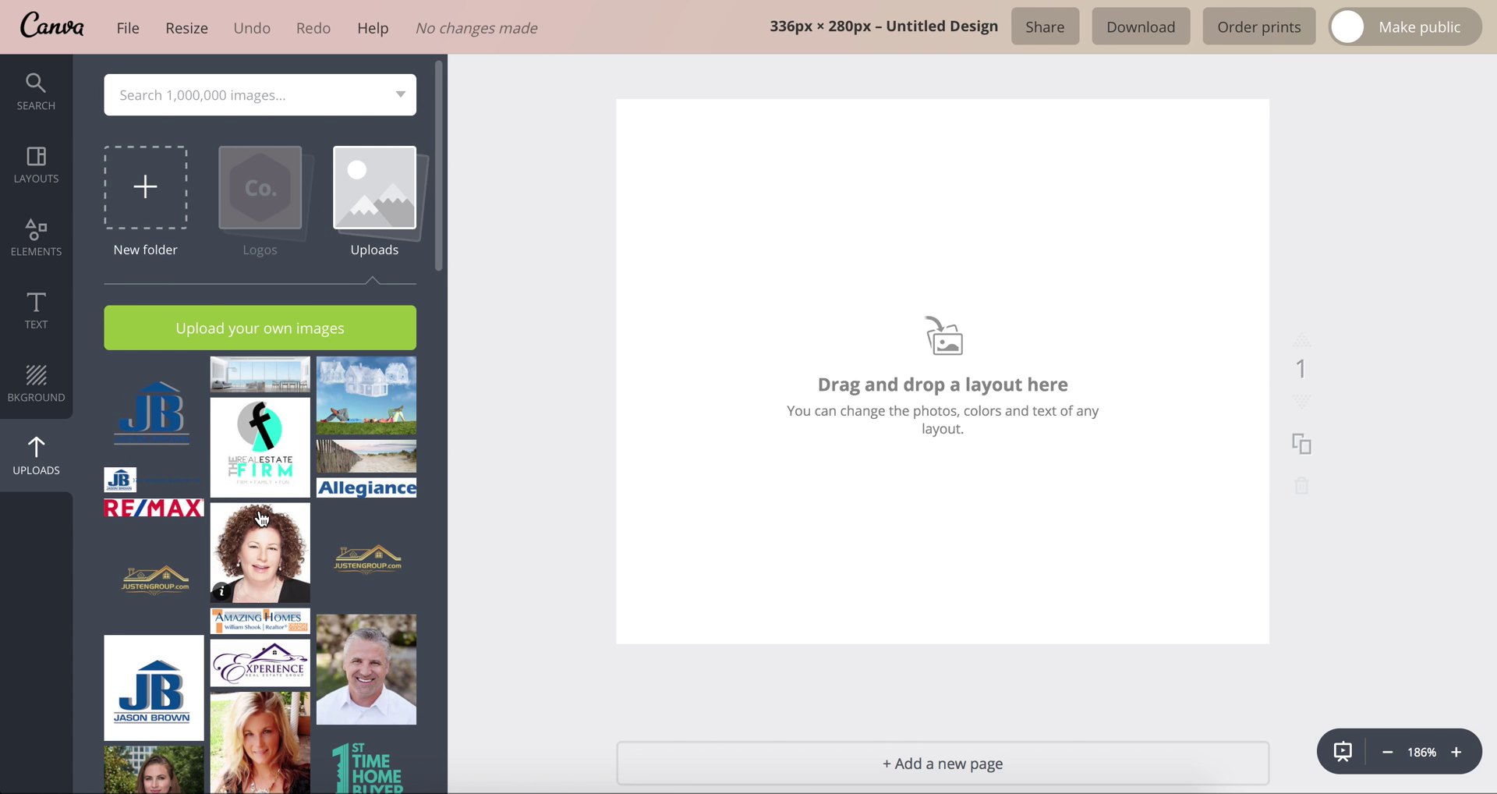
scroll(261, 518, "down", 5)
scroll(234, 429, "up", 3)
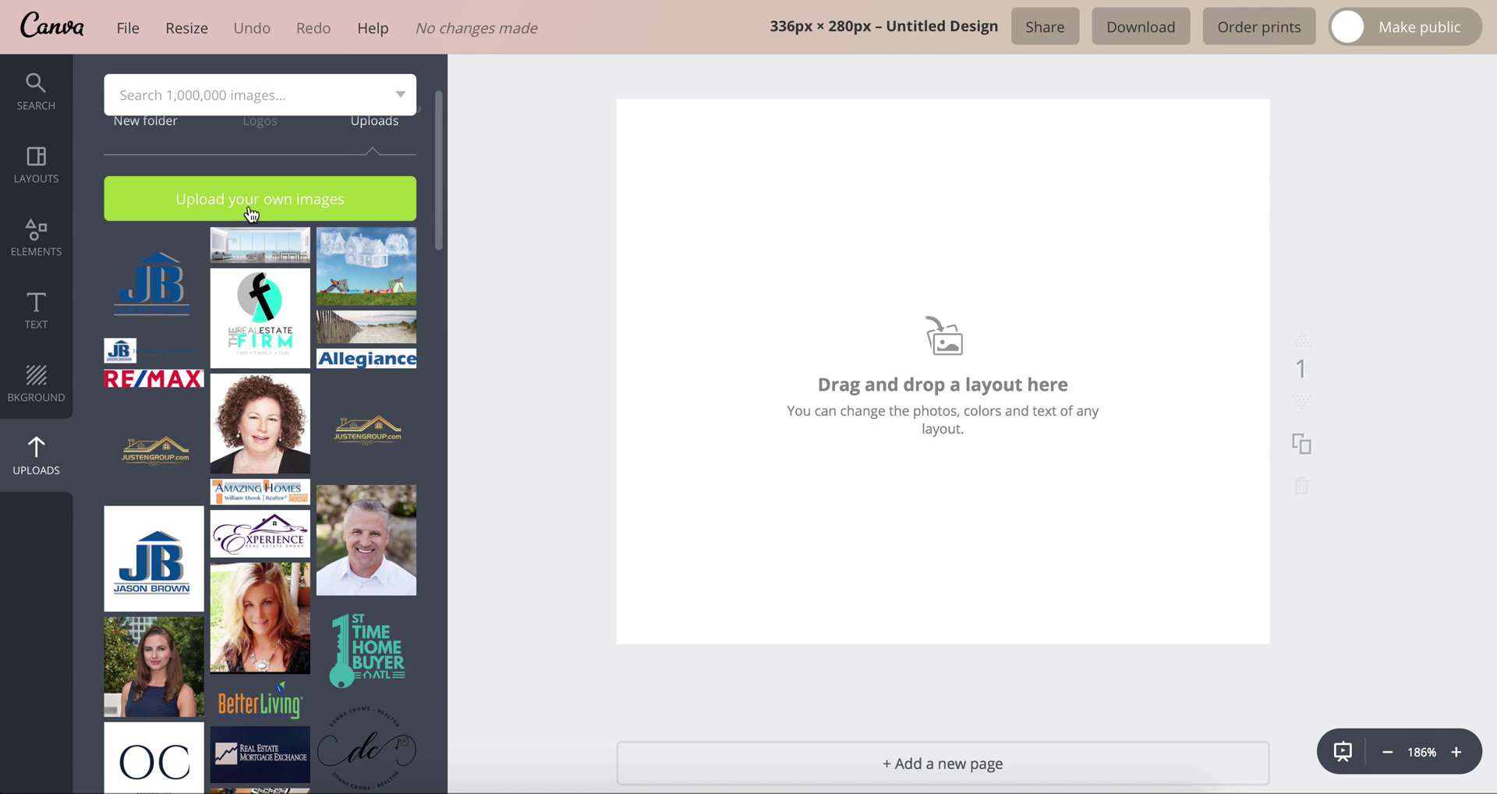
left_click(268, 201)
left_click(1306, 681)
scroll(348, 352, "down", 15)
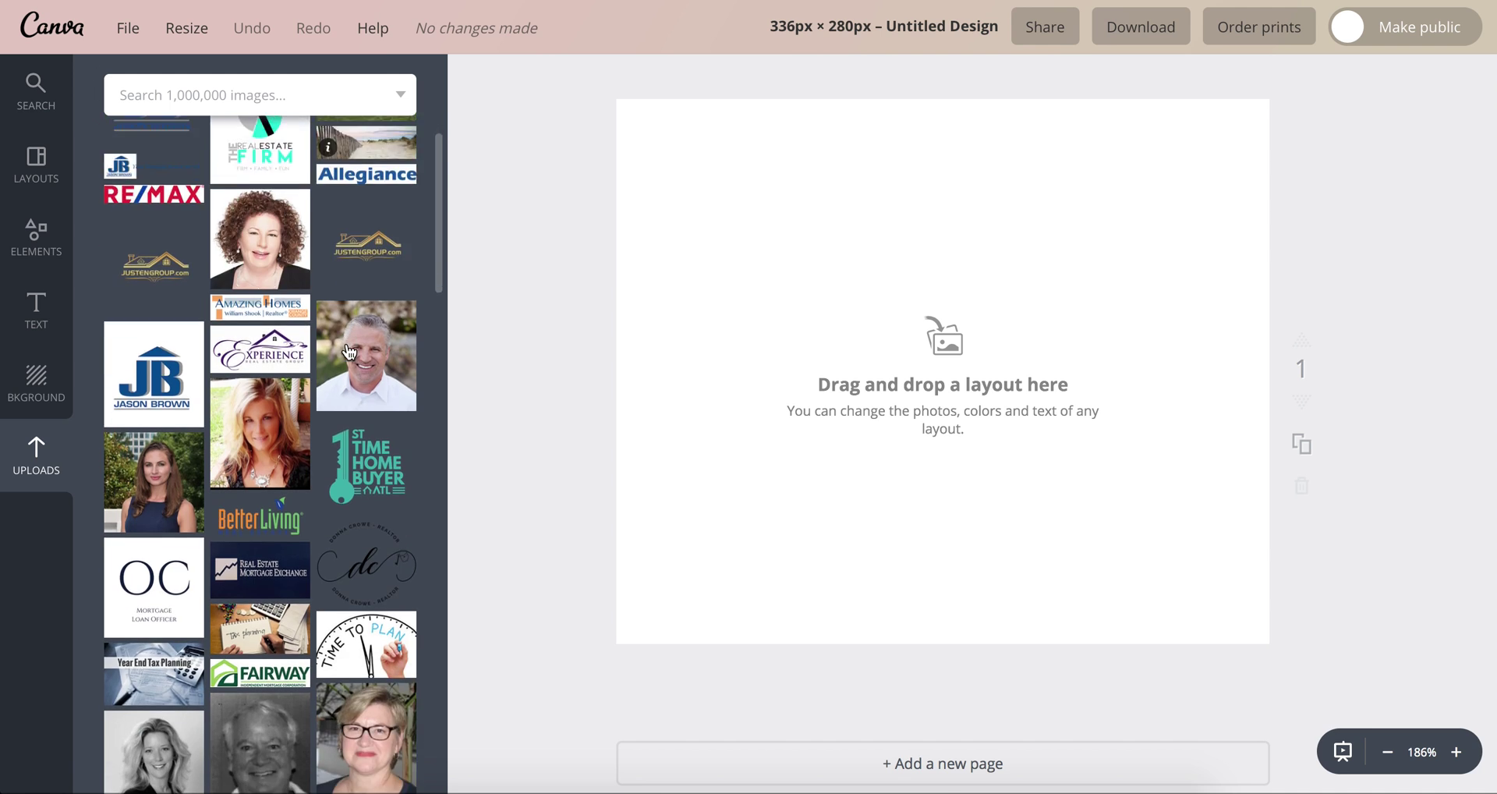
scroll(348, 352, "down", 5)
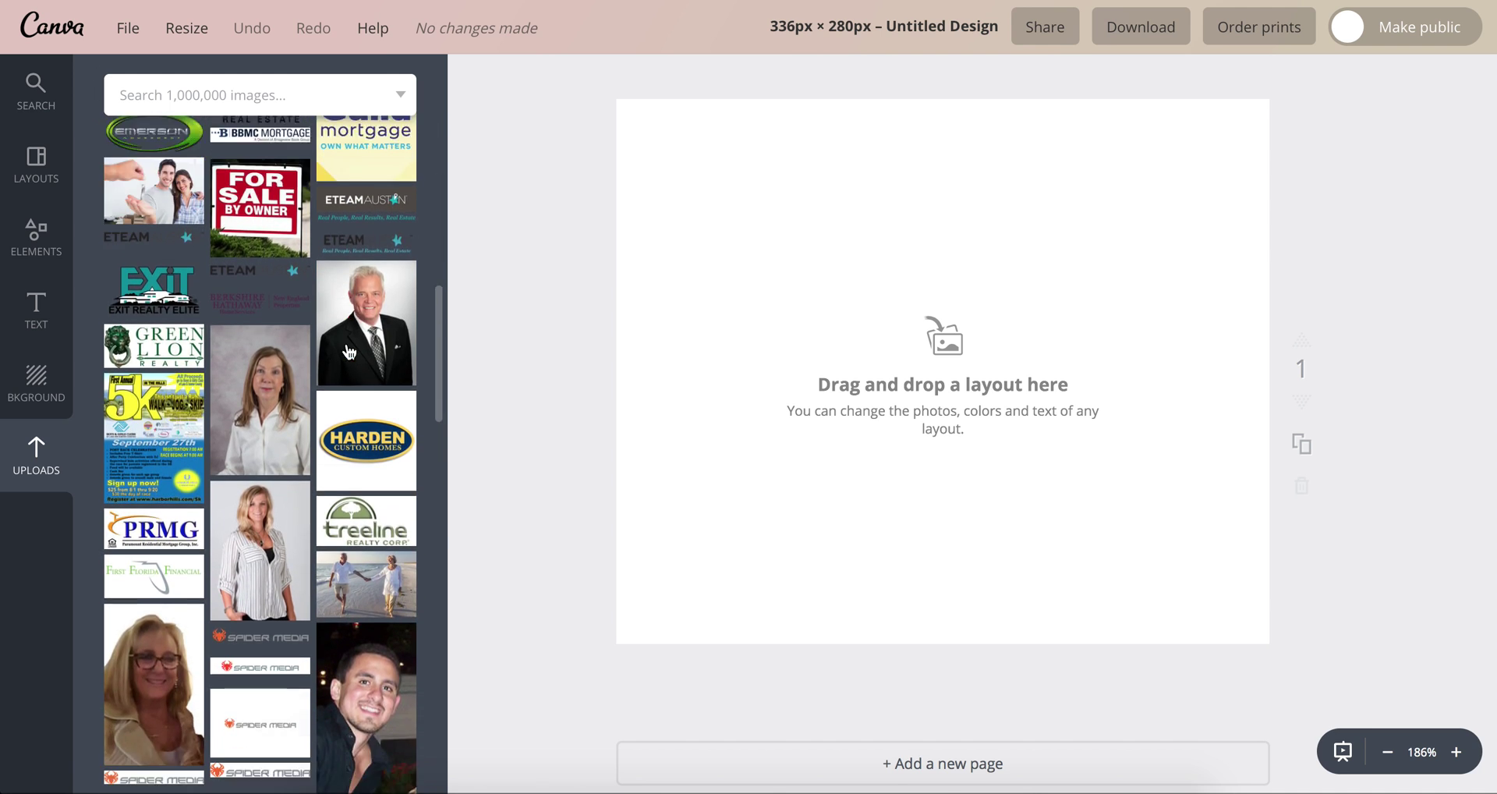
scroll(346, 345, "down", 10)
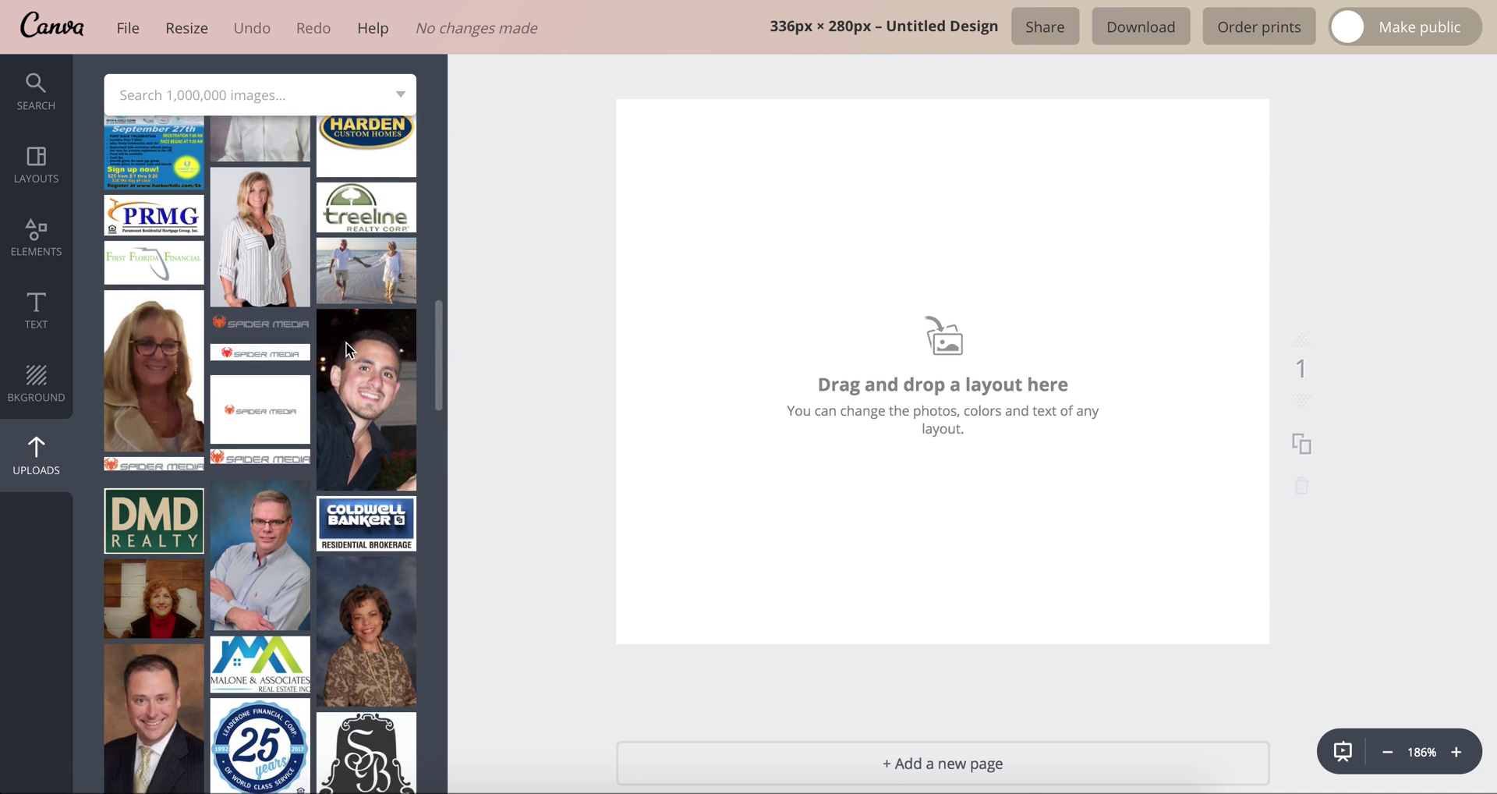
scroll(346, 348, "down", 12)
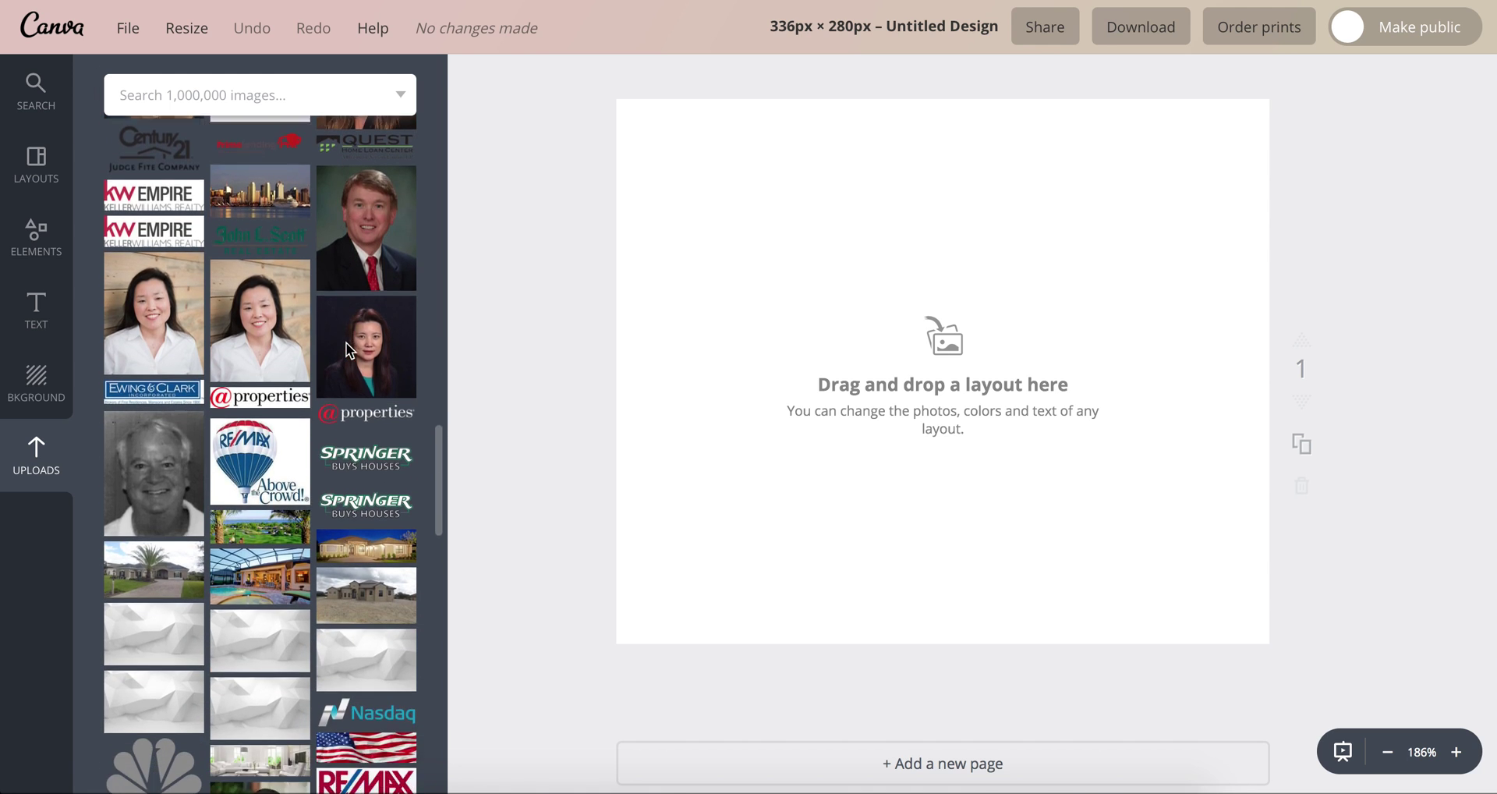
scroll(349, 352, "down", 8)
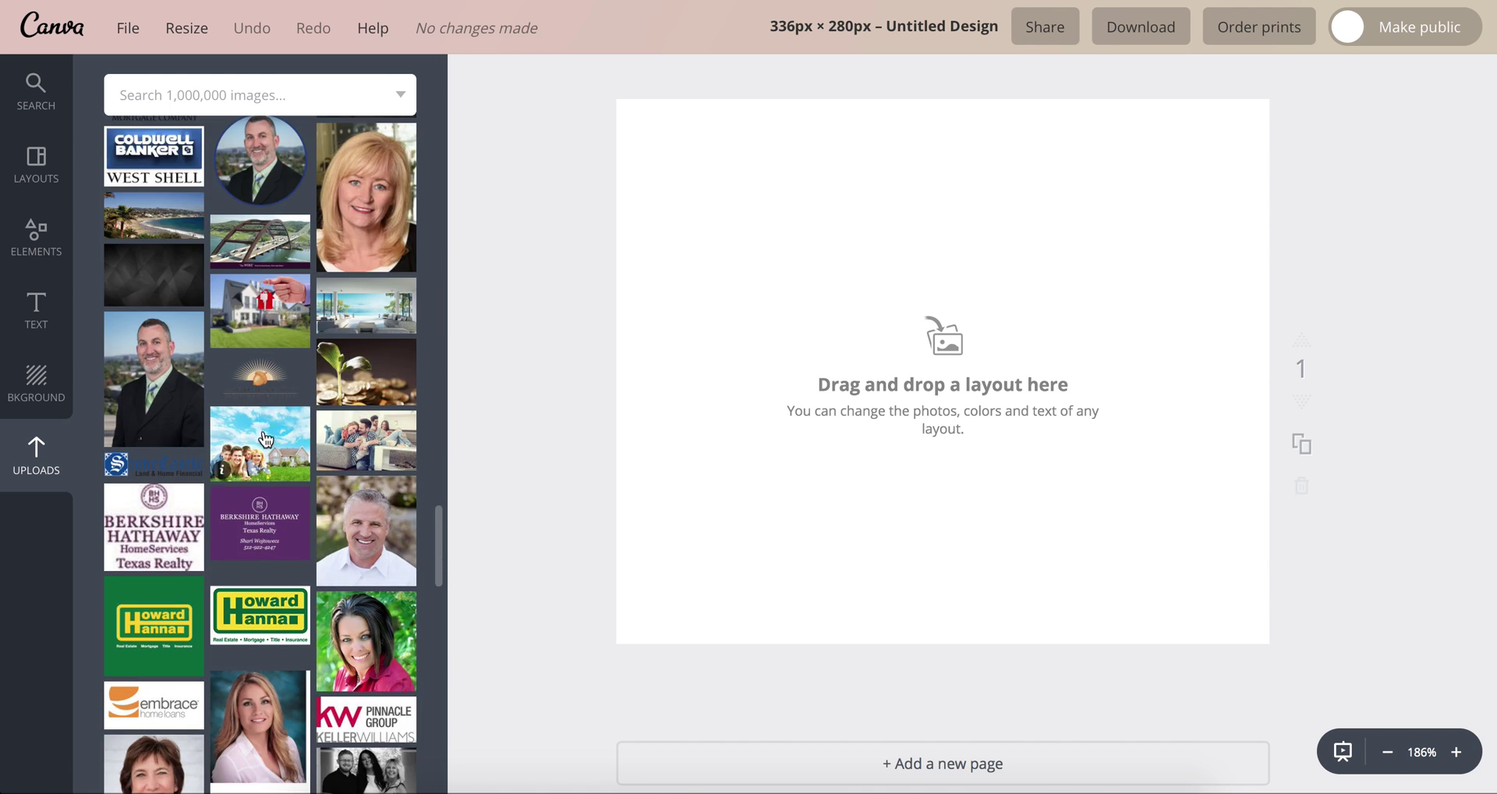
scroll(263, 442, "down", 4)
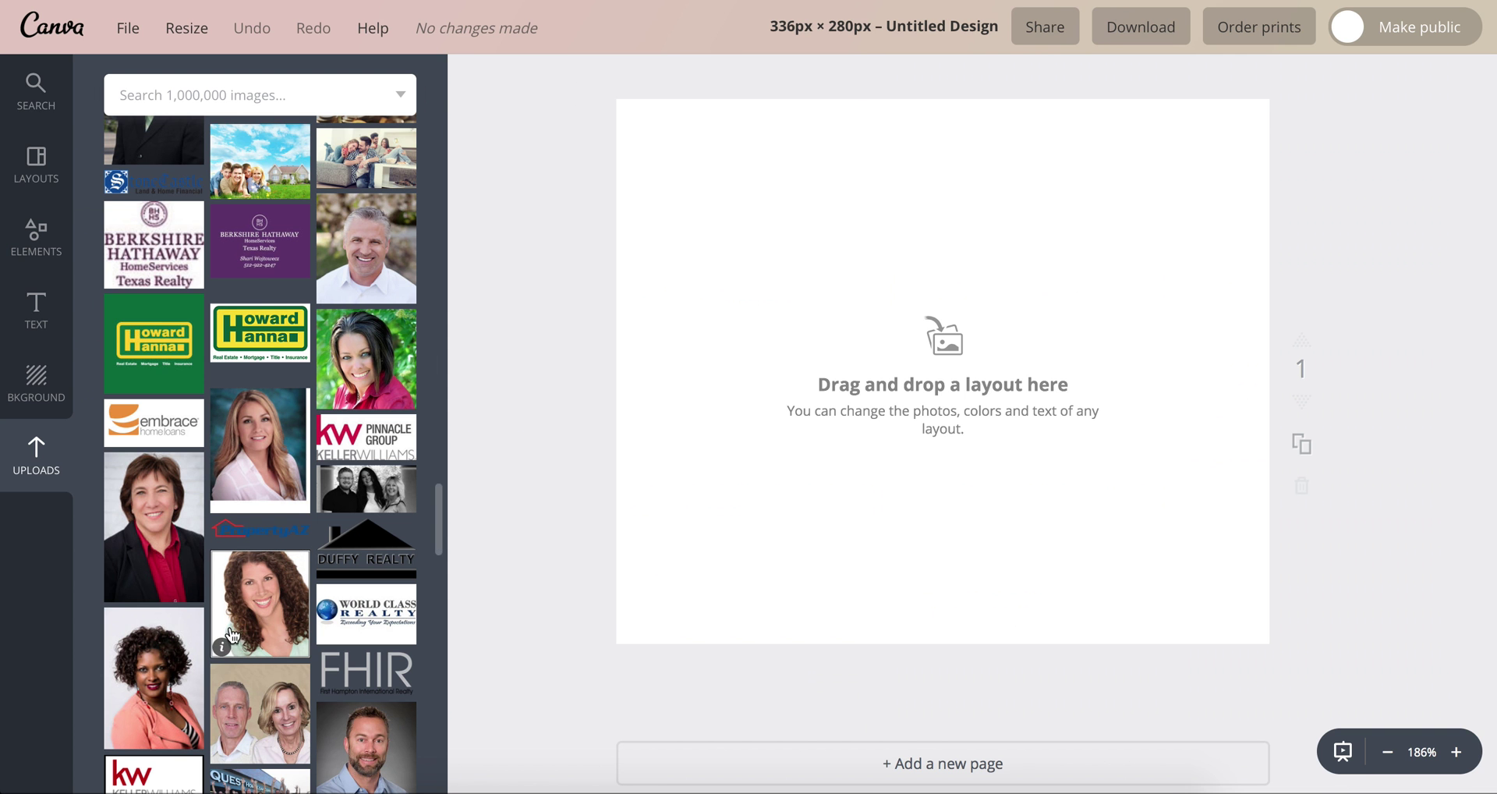
scroll(231, 635, "down", 20)
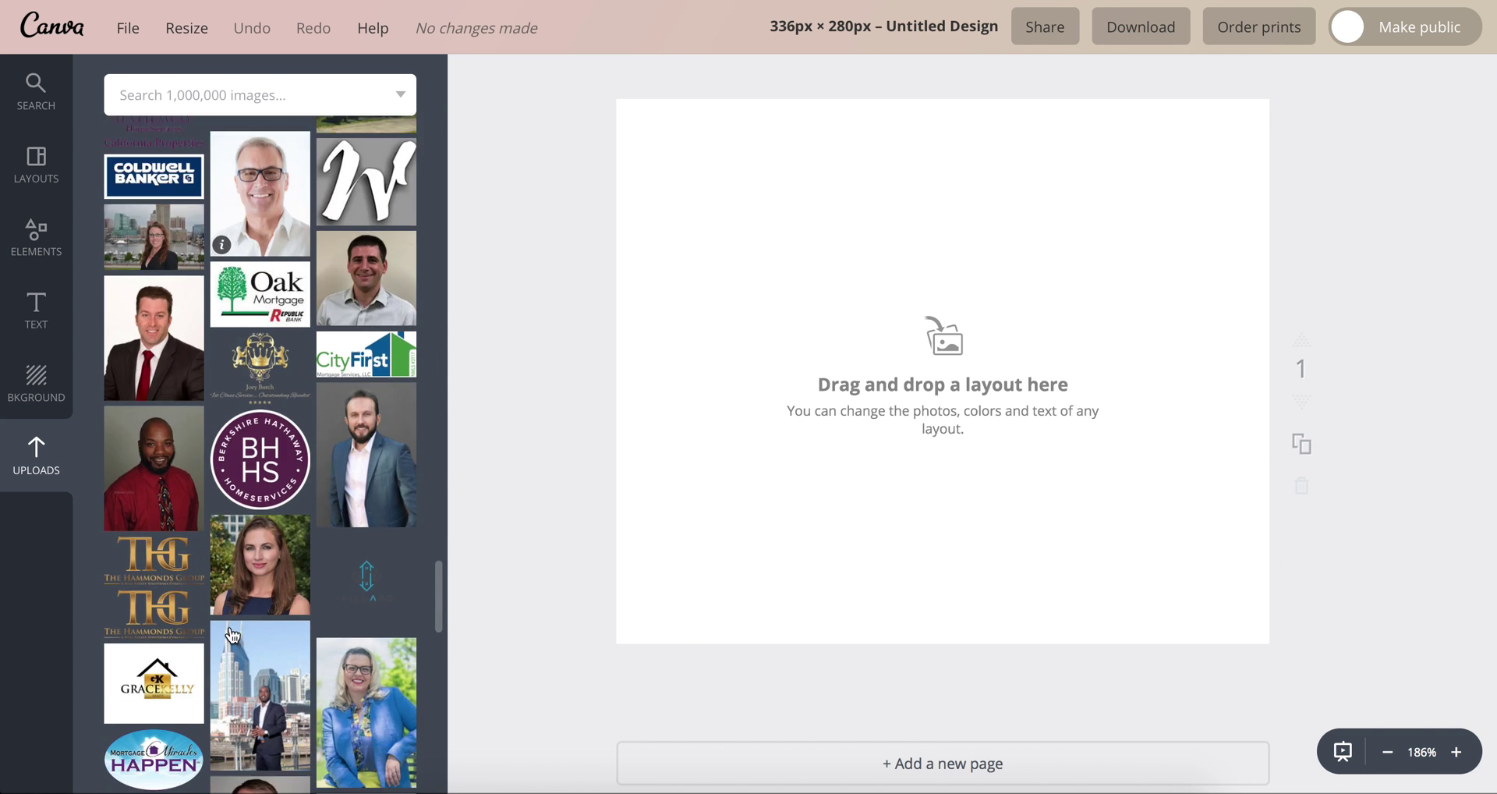
scroll(231, 635, "down", 2)
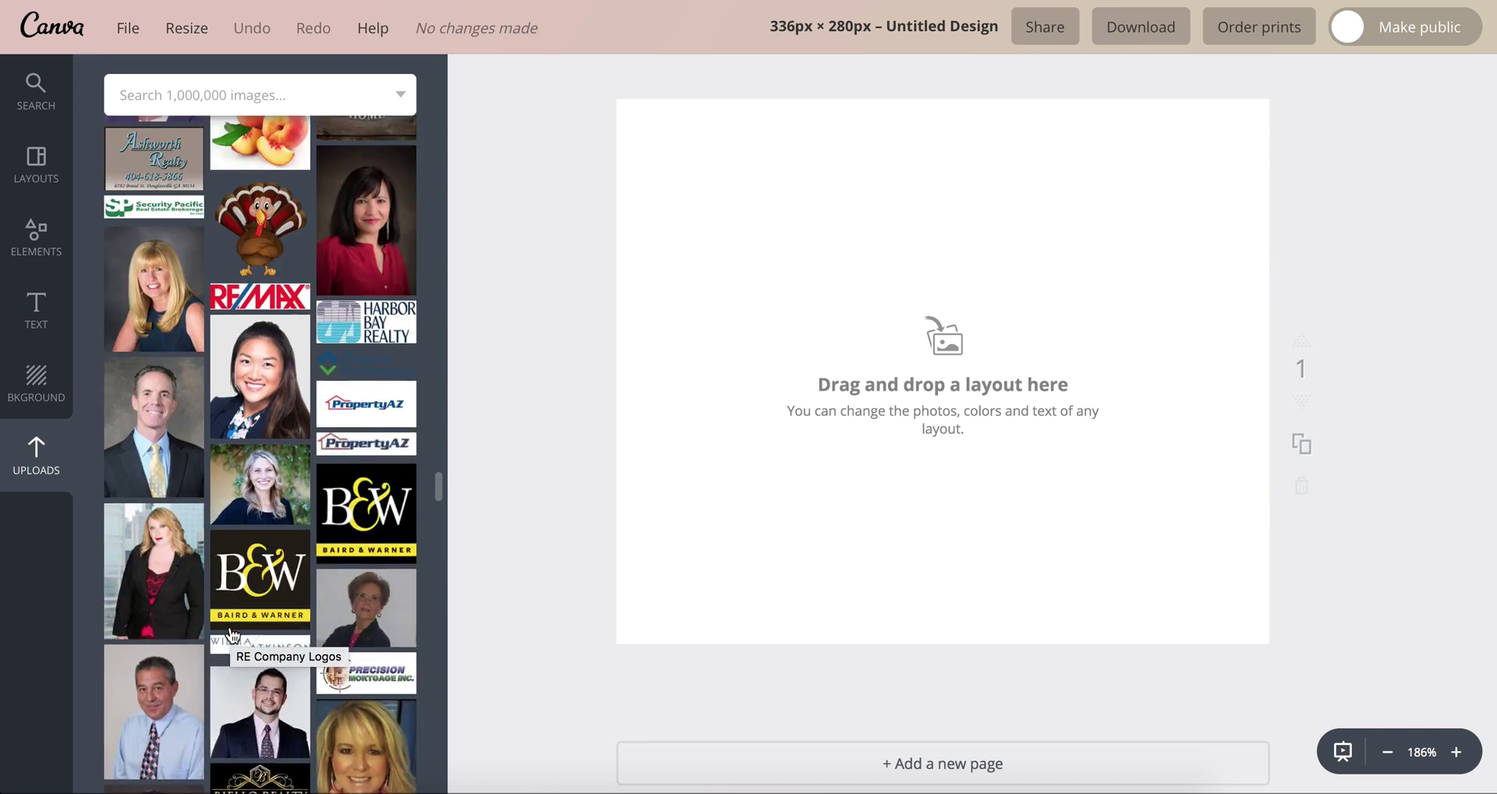
scroll(231, 633, "down", 5)
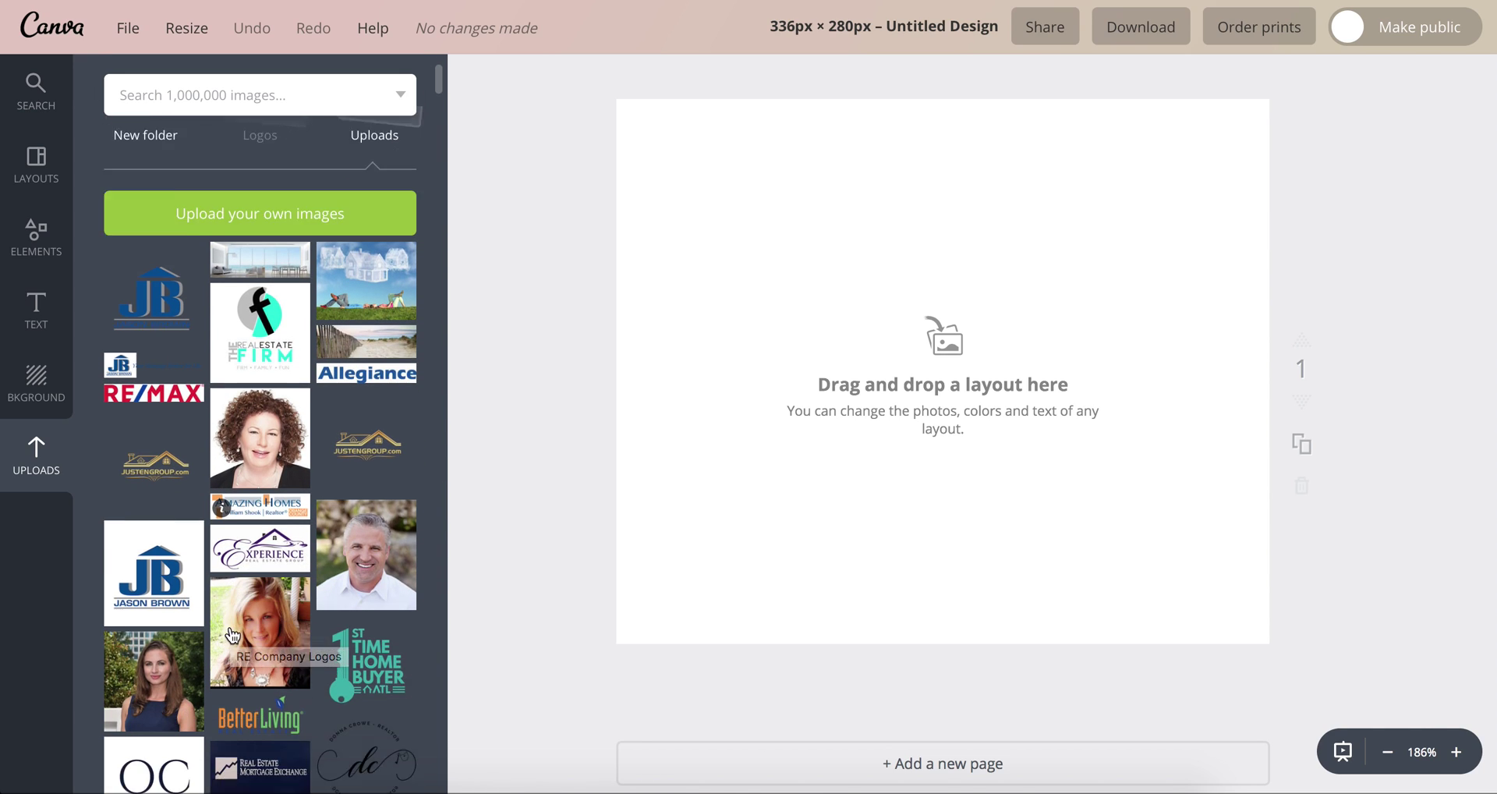
scroll(231, 636, "down", 2)
scroll(232, 635, "up", 5)
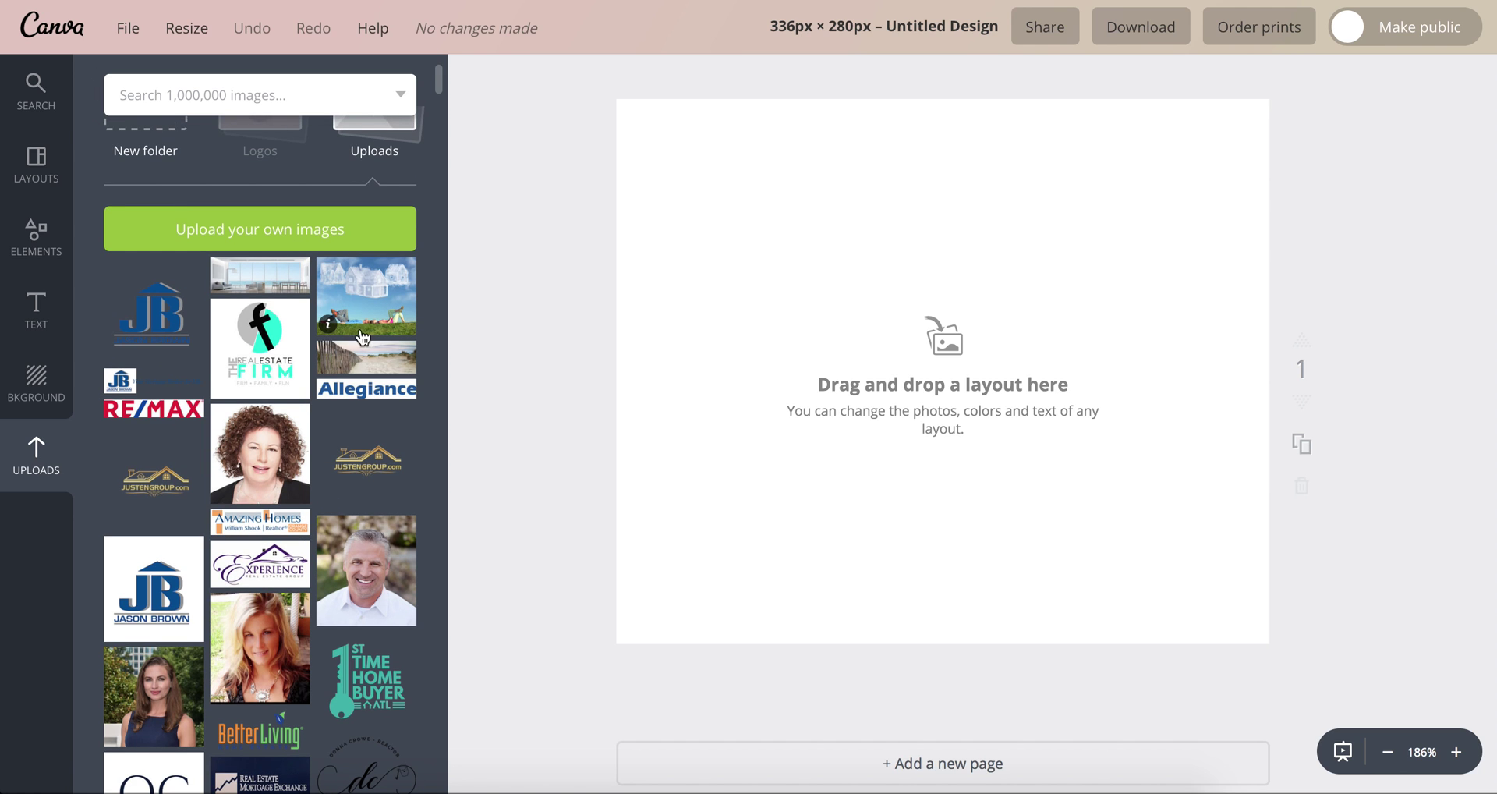
- Add the house-in-the-clouds photo and stretch it to cover the whole 336 × 280 page
left_click(357, 307)
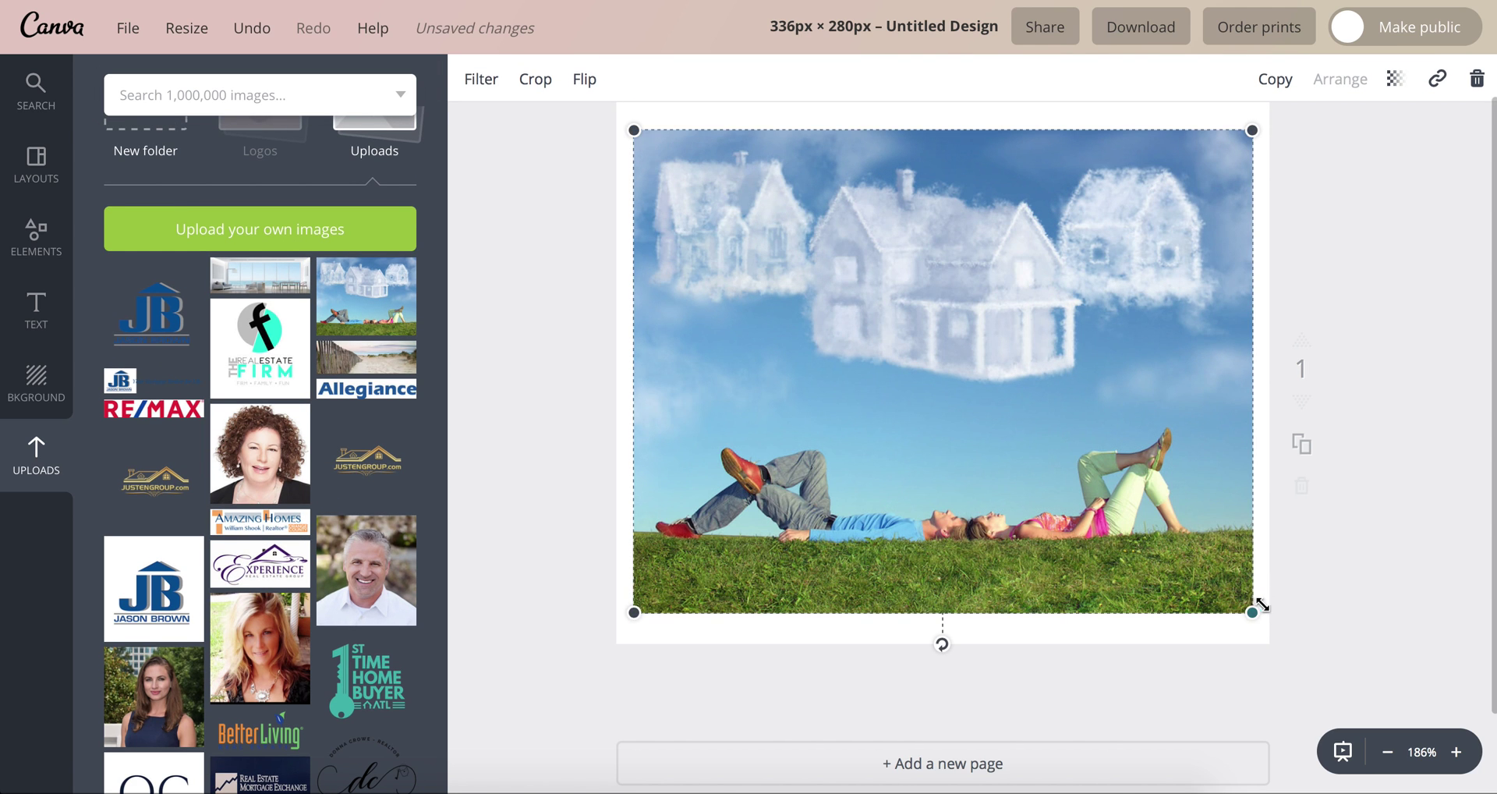
left_click_drag(1164, 514, 1192, 557)
left_click_drag(661, 162, 594, 143)
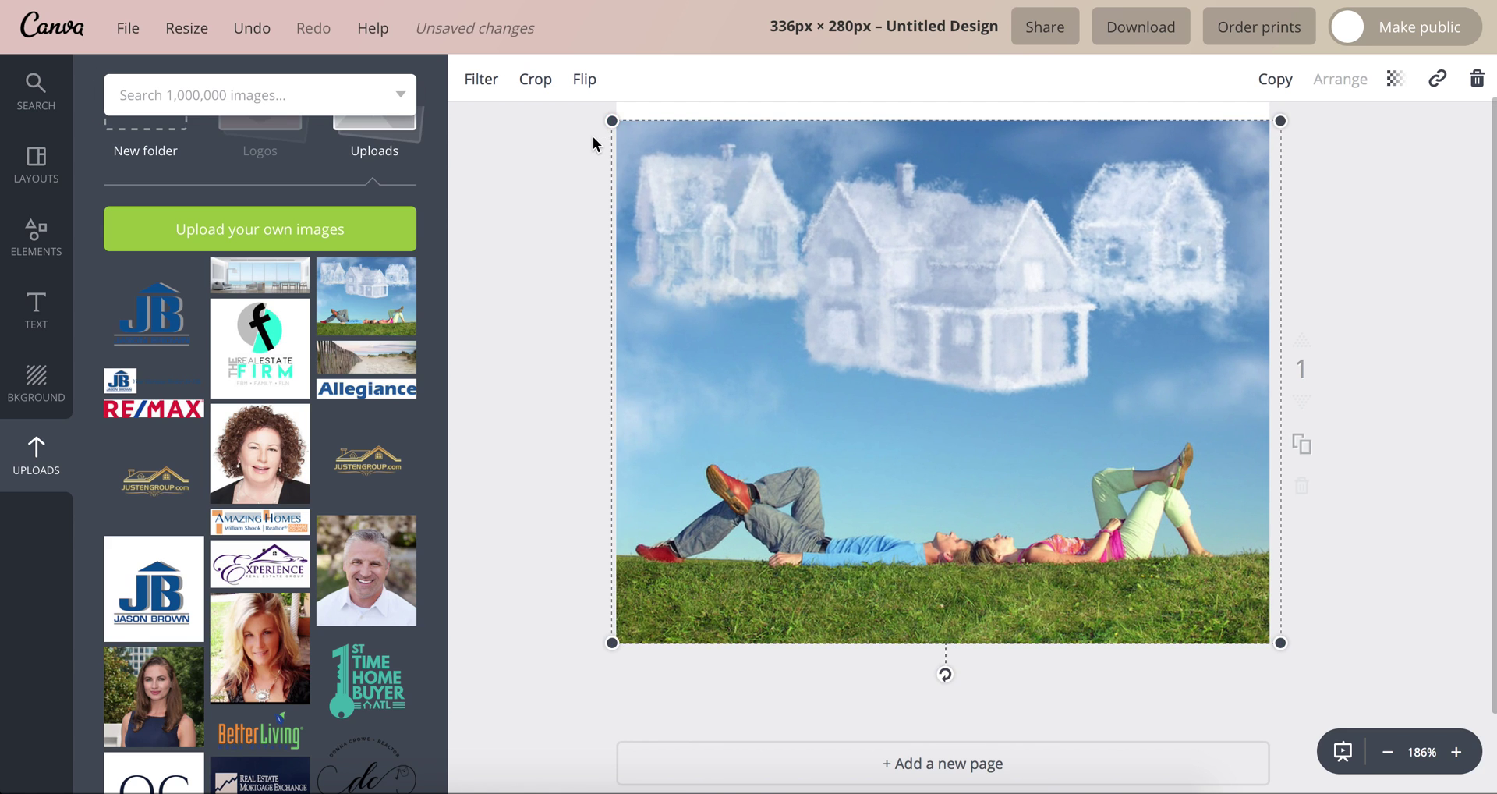
scroll(639, 284, "up", 1)
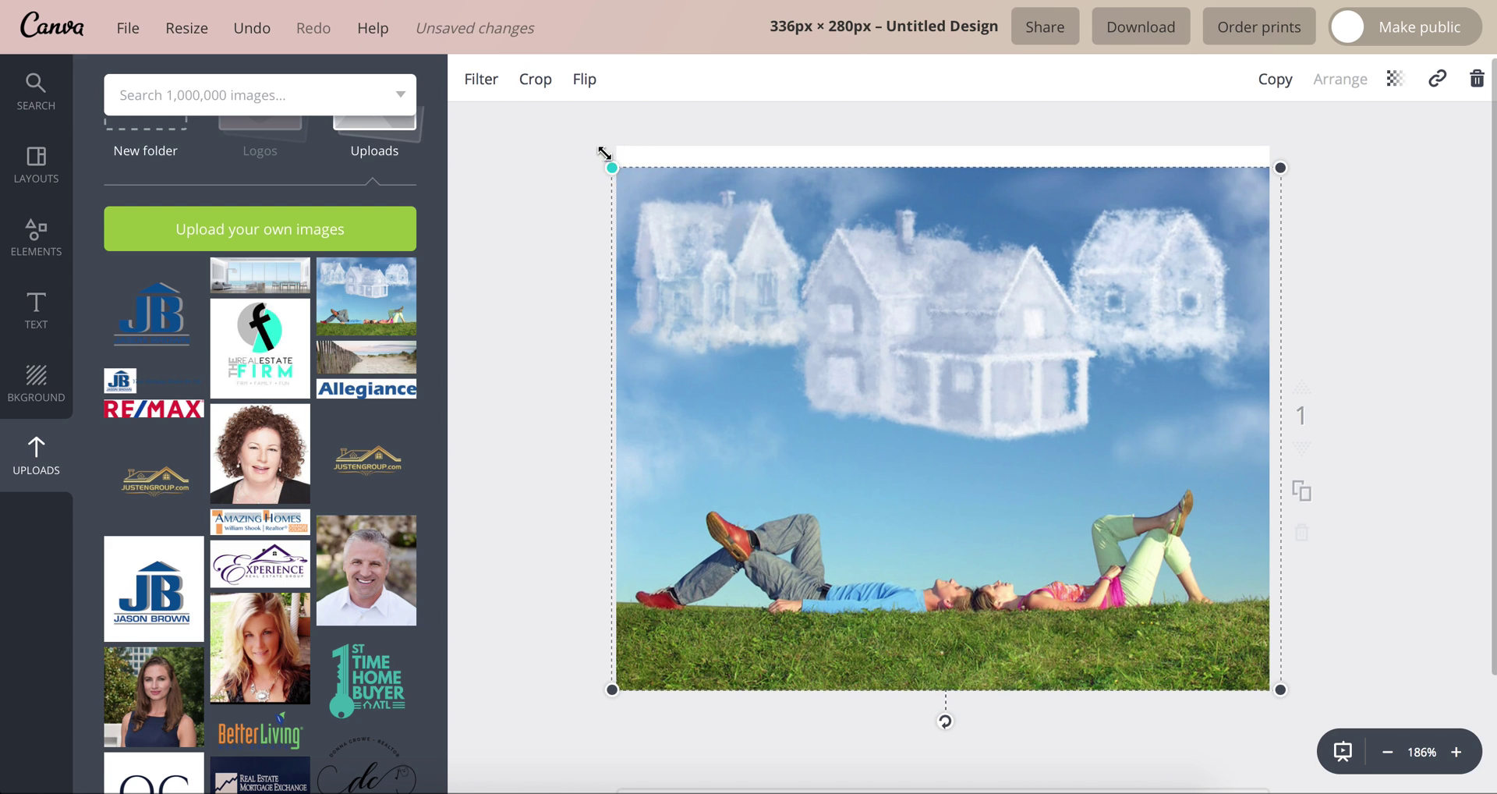
left_click_drag(604, 152, 585, 128)
left_click_drag(789, 234, 807, 234)
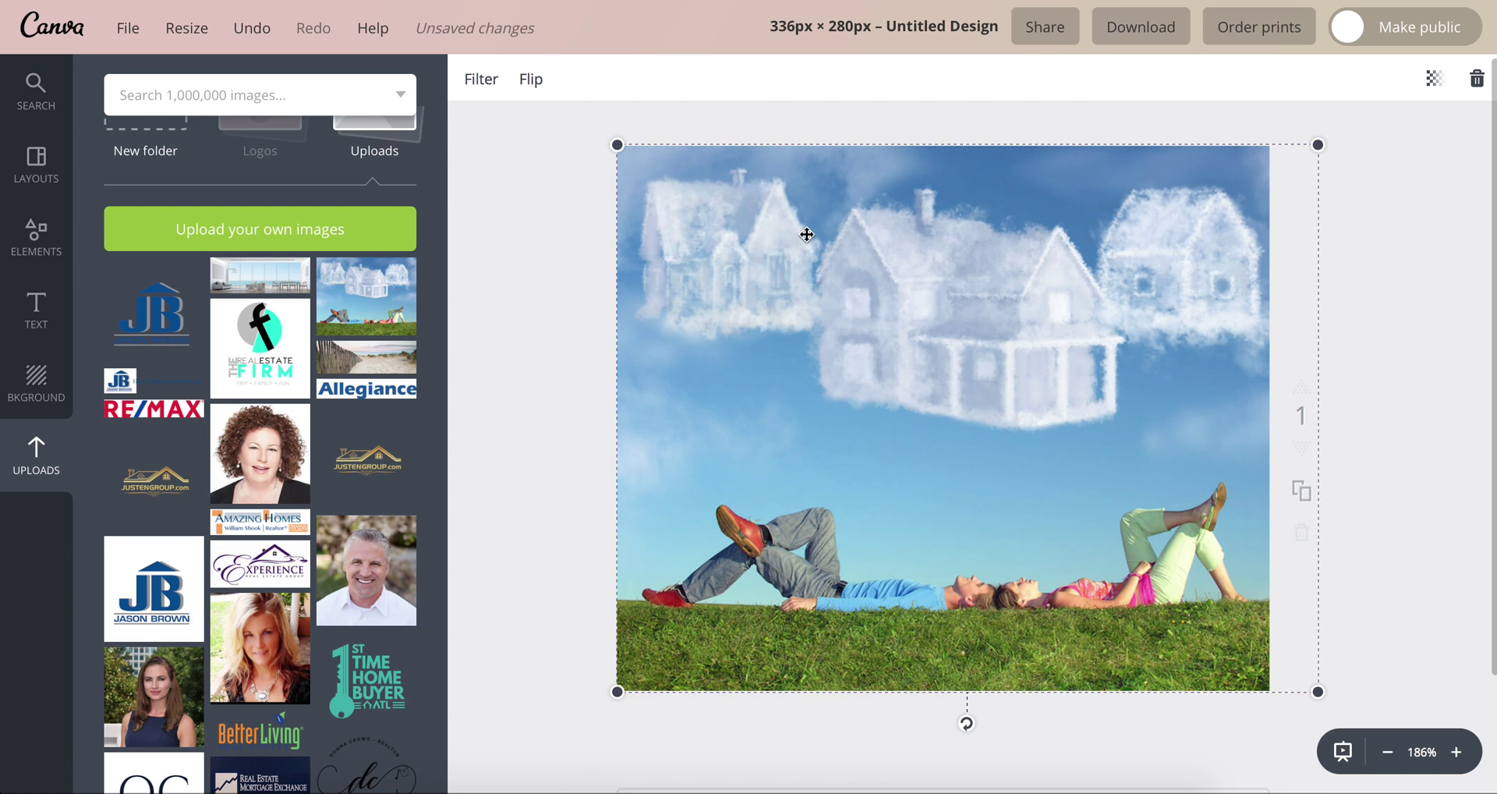
left_click(499, 218)
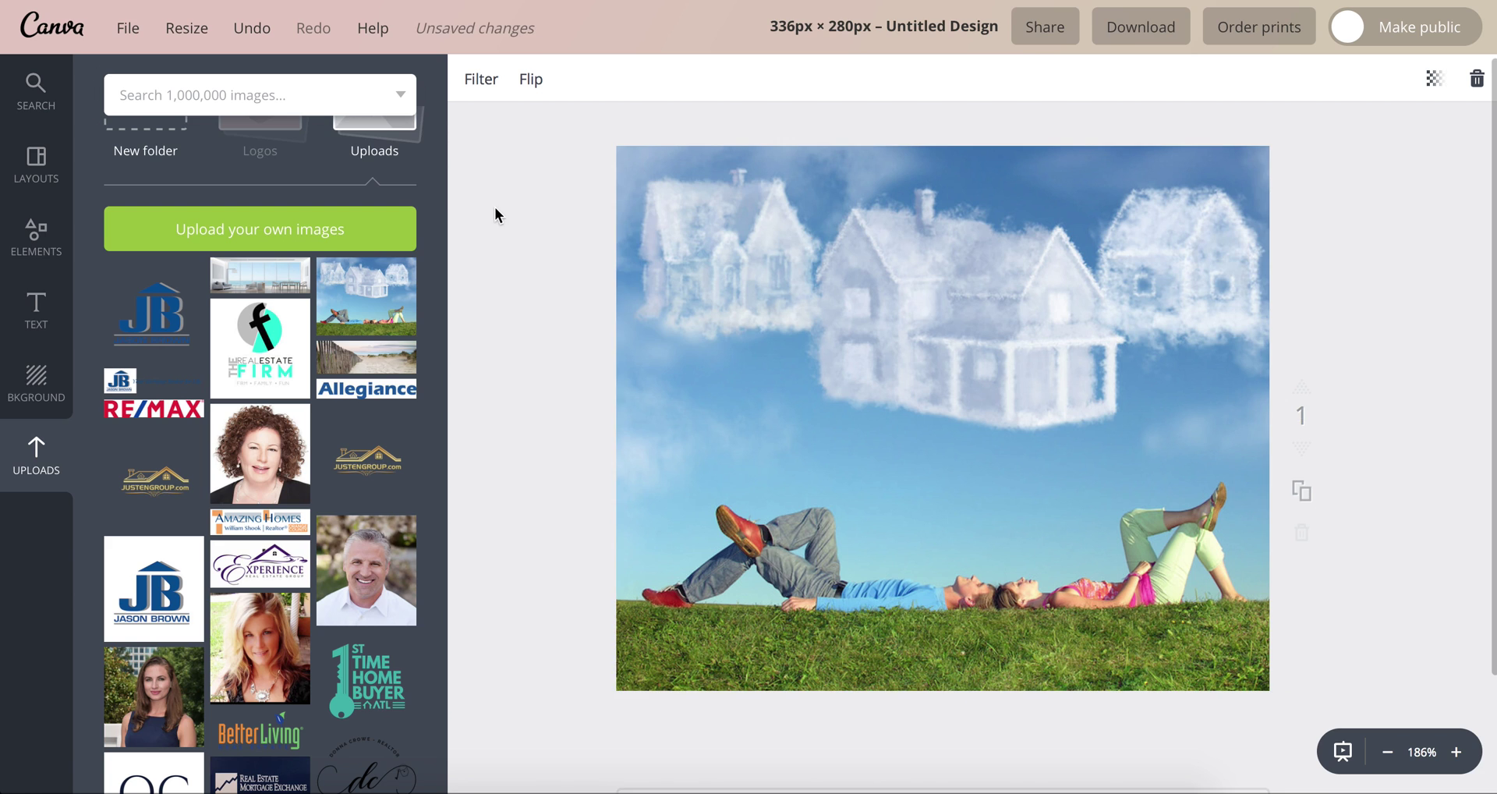
- Add the JB logo, shrink it small and place it in the page's top-left corner
left_click(135, 322)
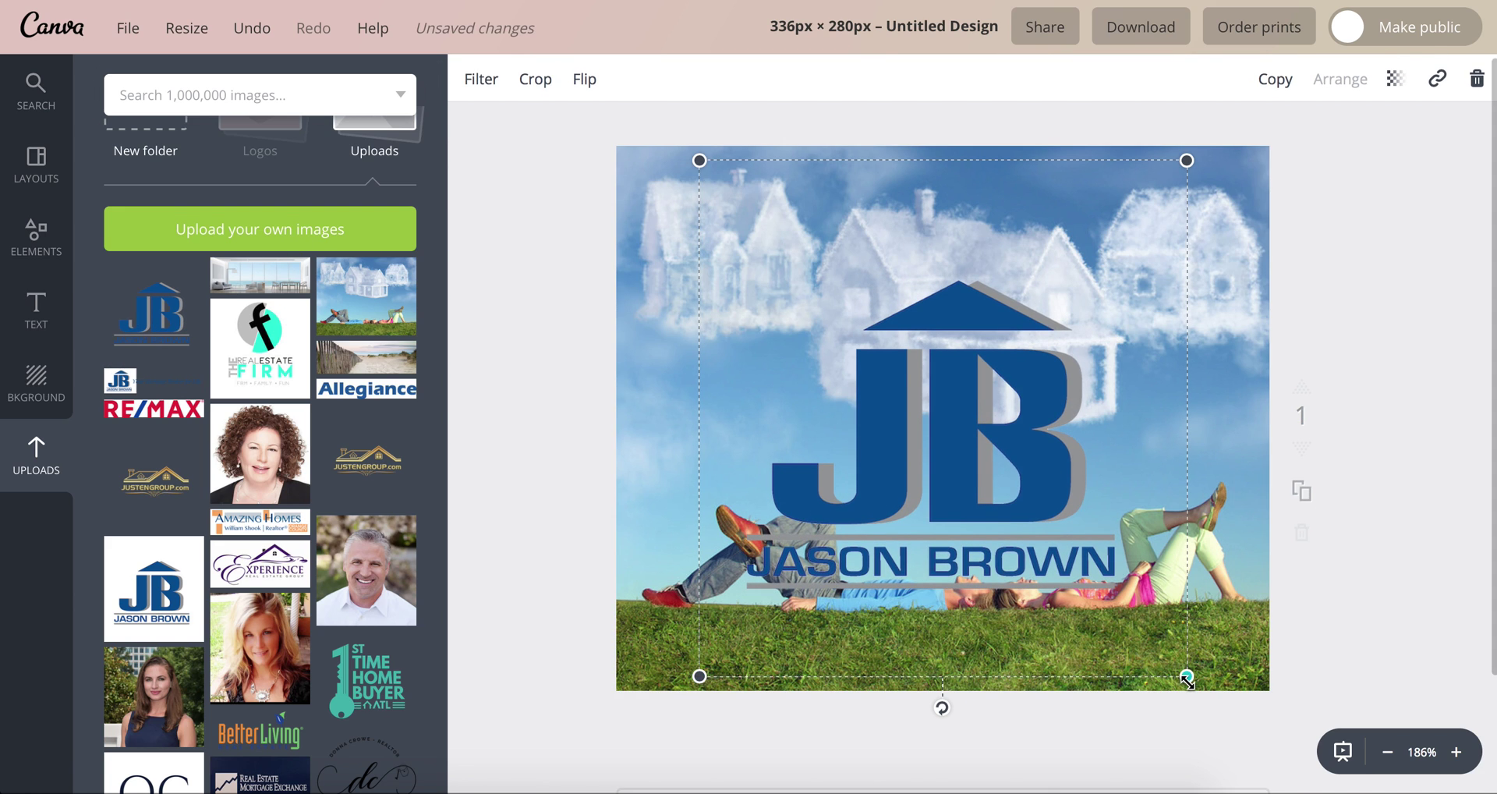
left_click_drag(1185, 676, 918, 488)
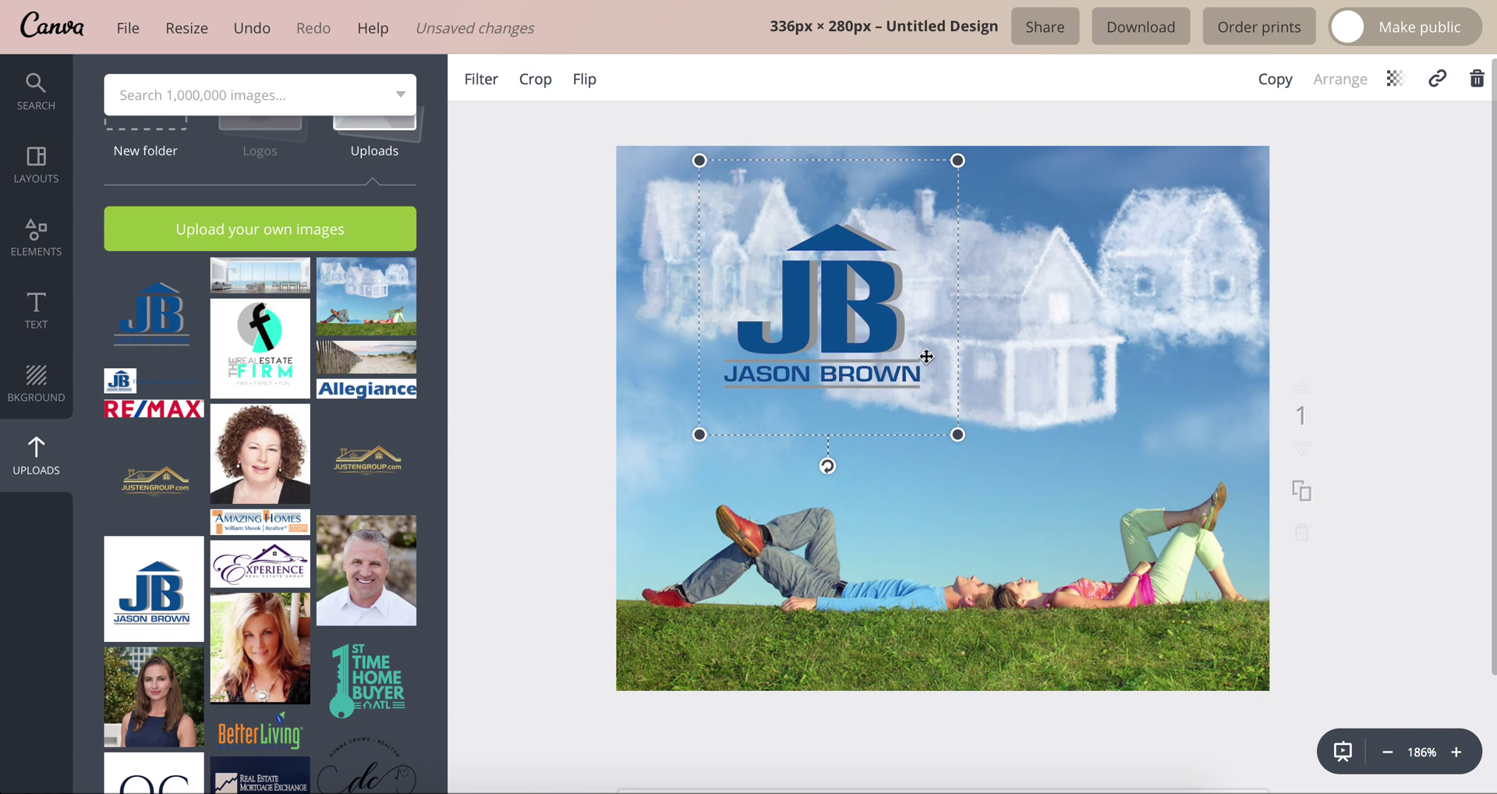
left_click_drag(925, 357, 844, 288)
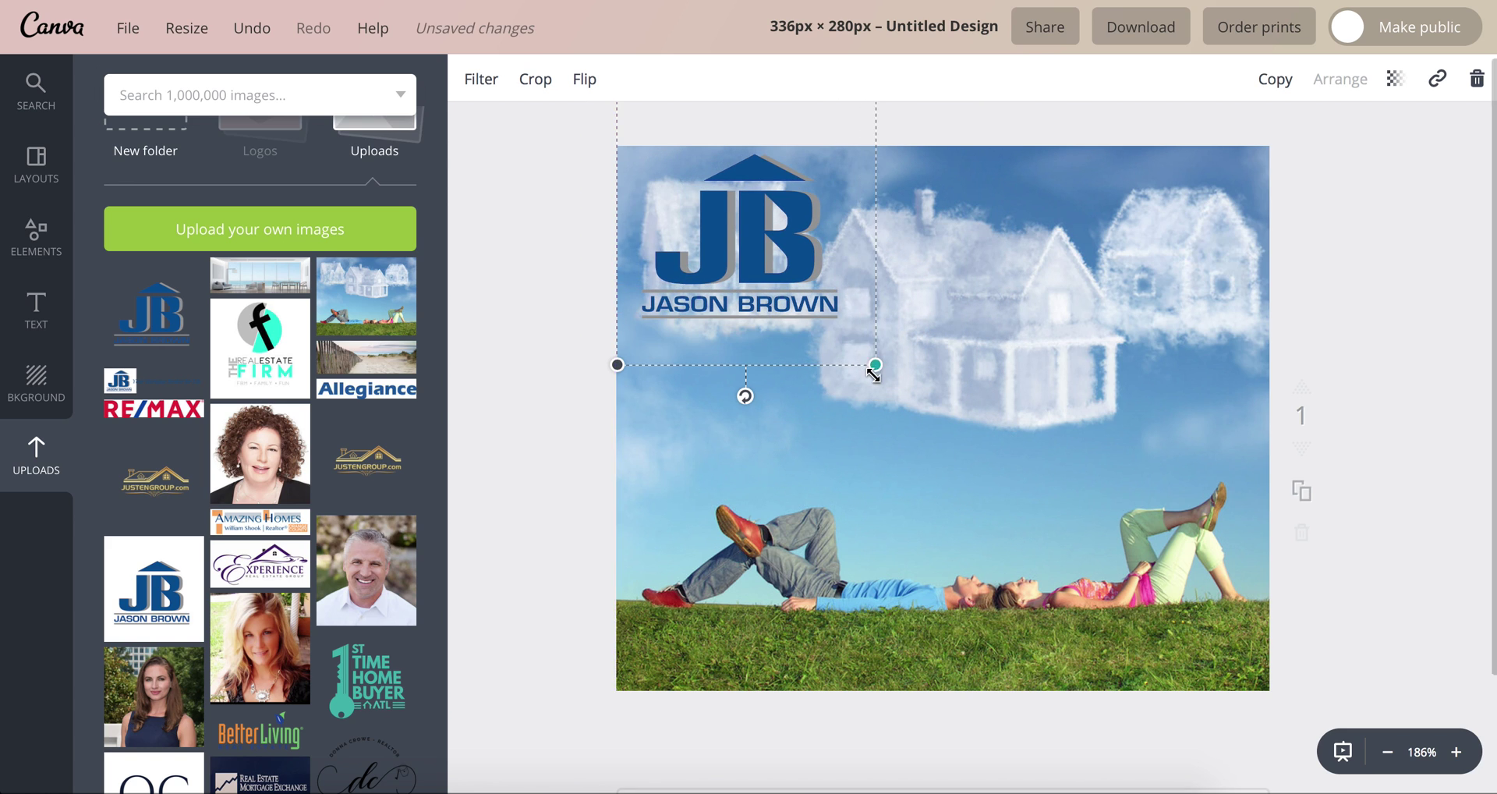
left_click_drag(875, 364, 818, 310)
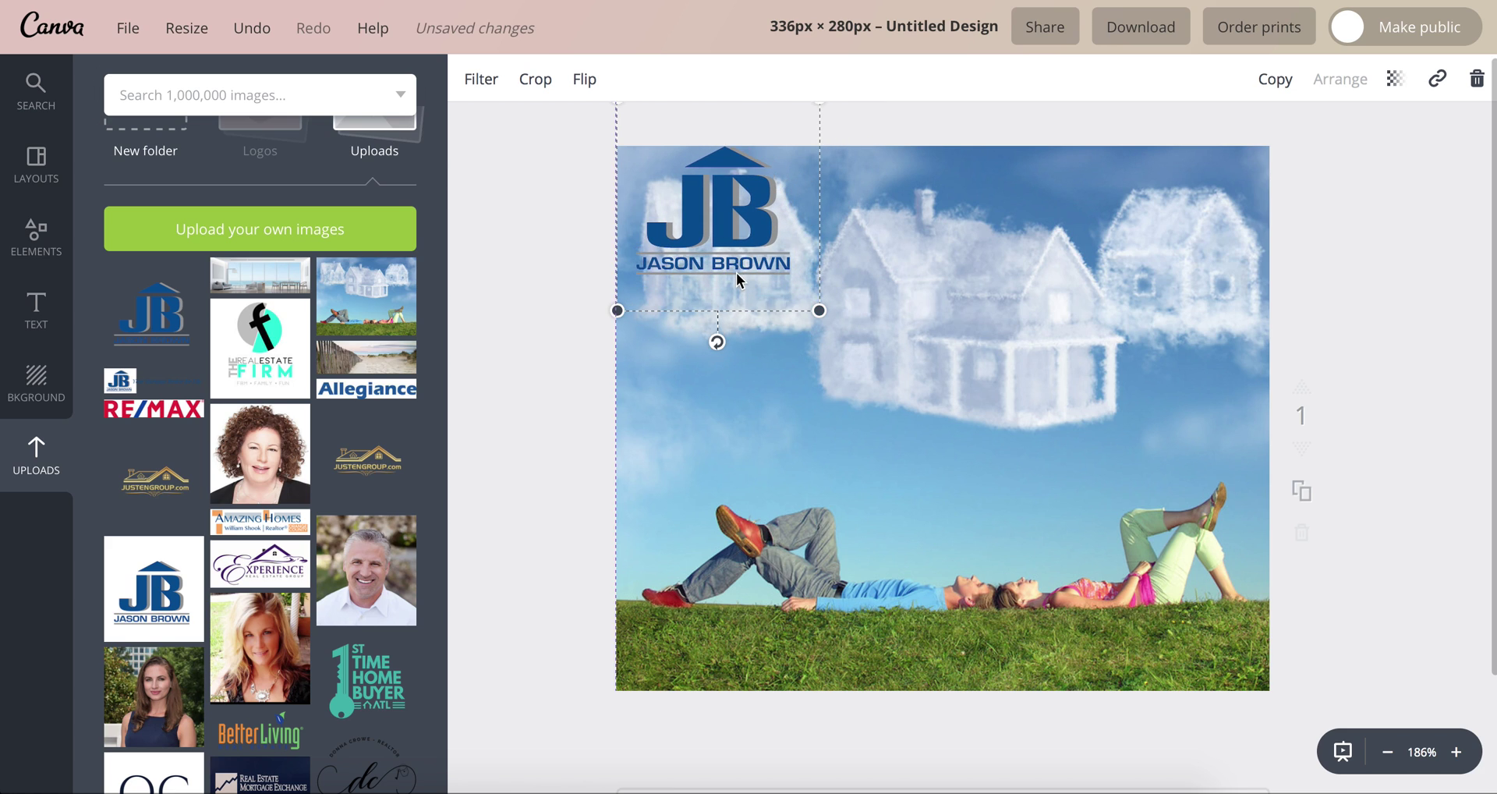
left_click_drag(737, 279, 737, 296)
left_click(527, 247)
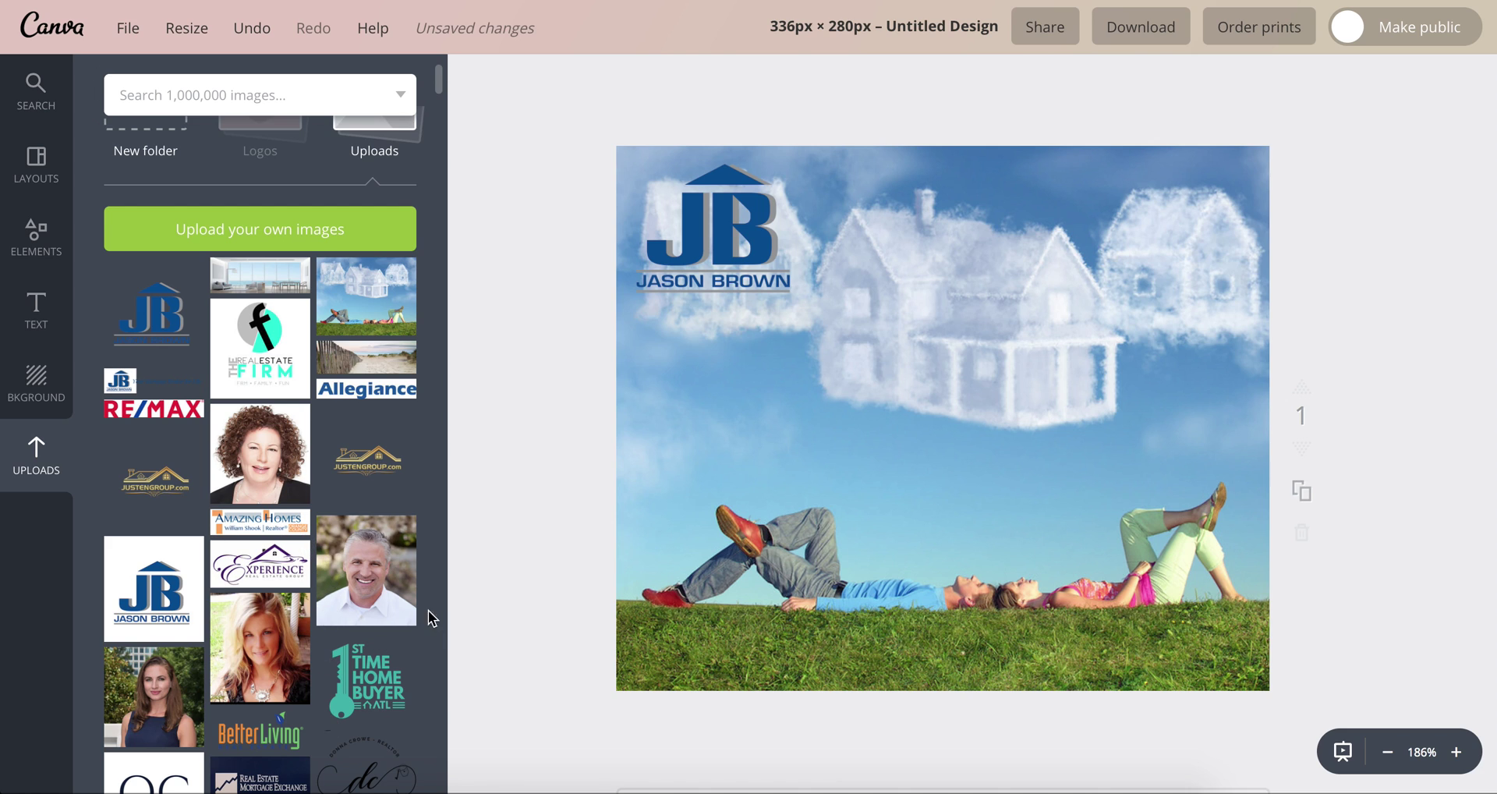
left_click(18, 244)
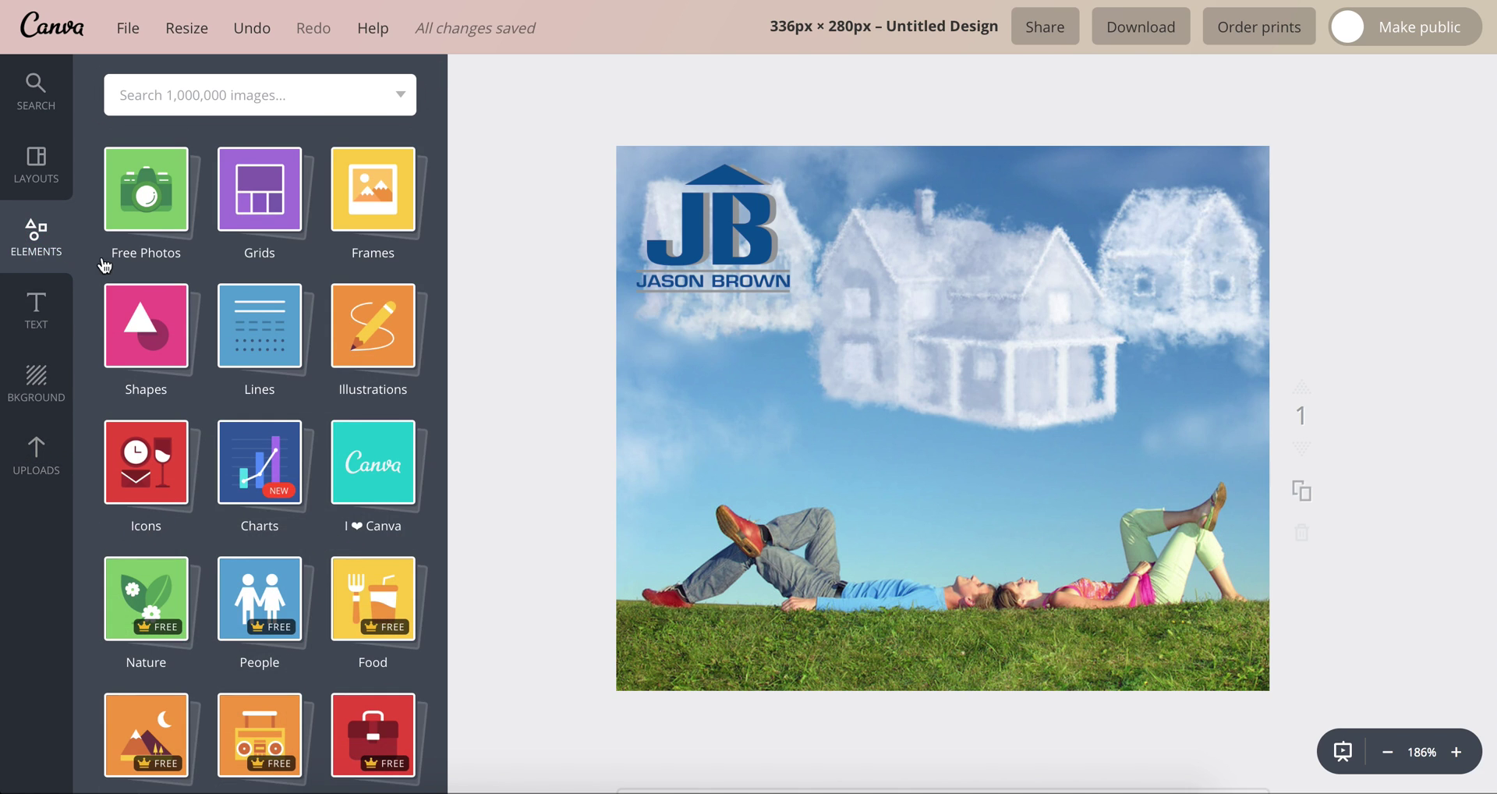
- Add a circle frame from the Elements frames to the ad
left_click(381, 226)
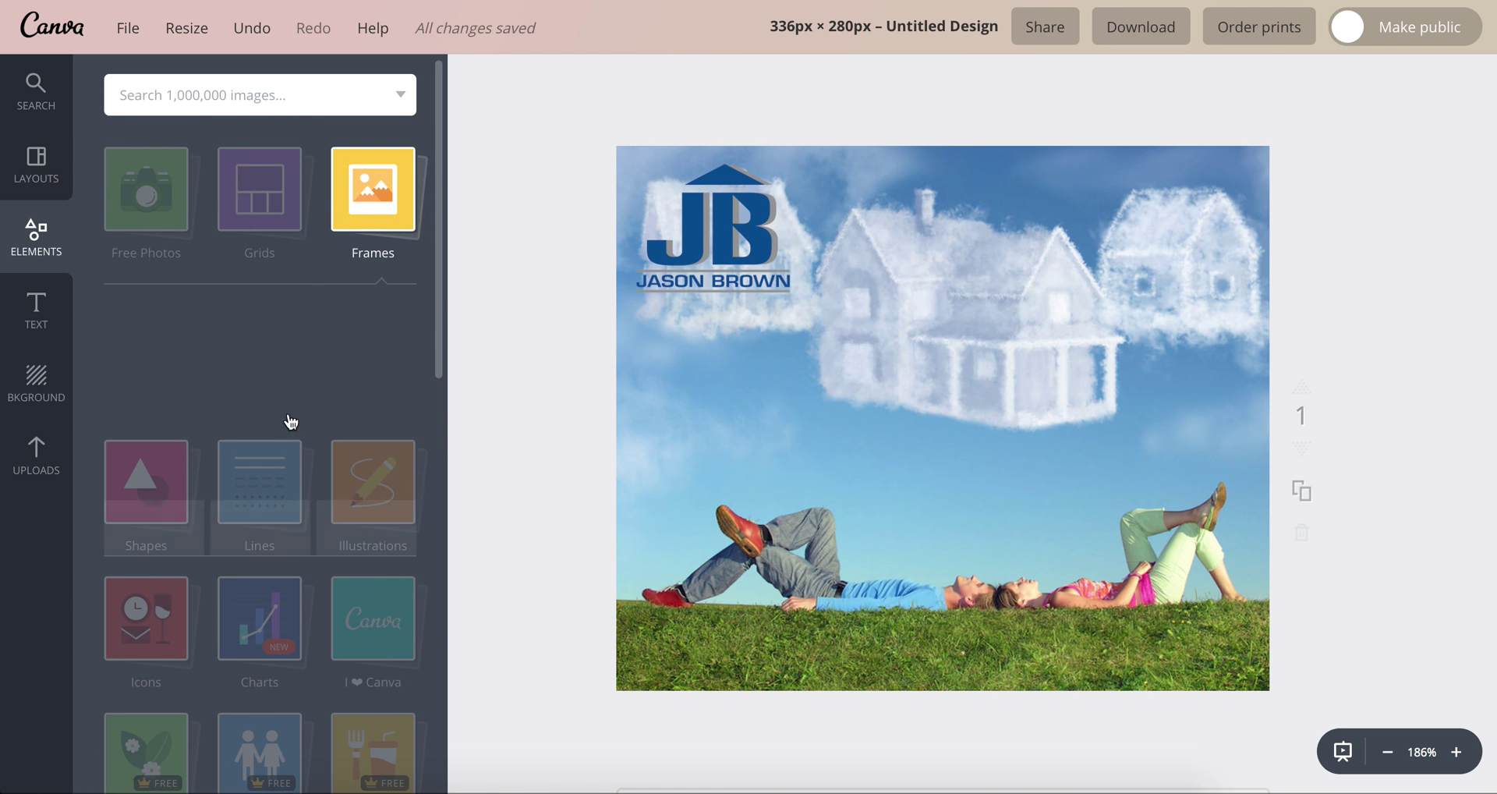
scroll(273, 681, "down", 5)
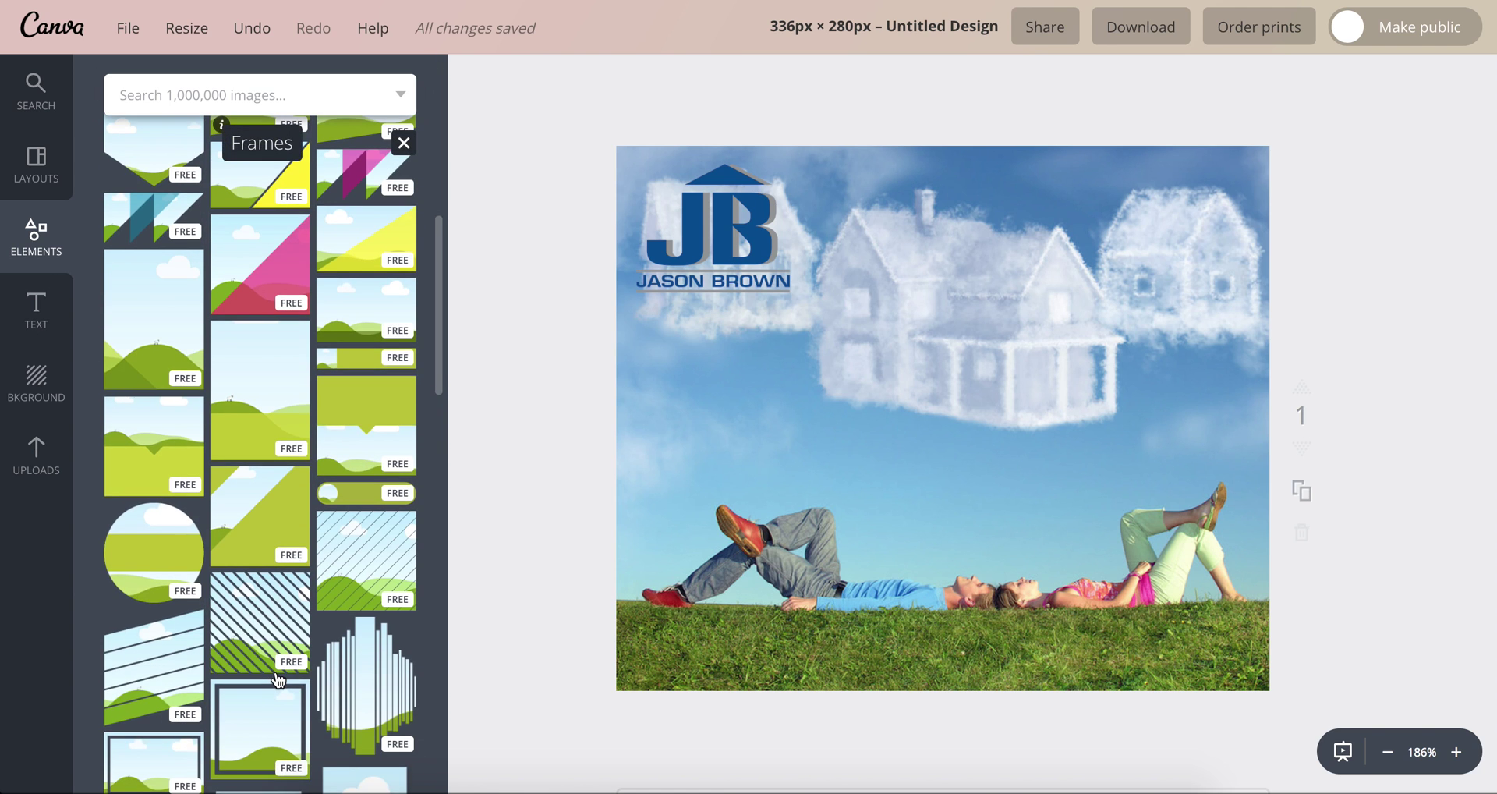
scroll(276, 680, "down", 10)
scroll(279, 680, "down", 5)
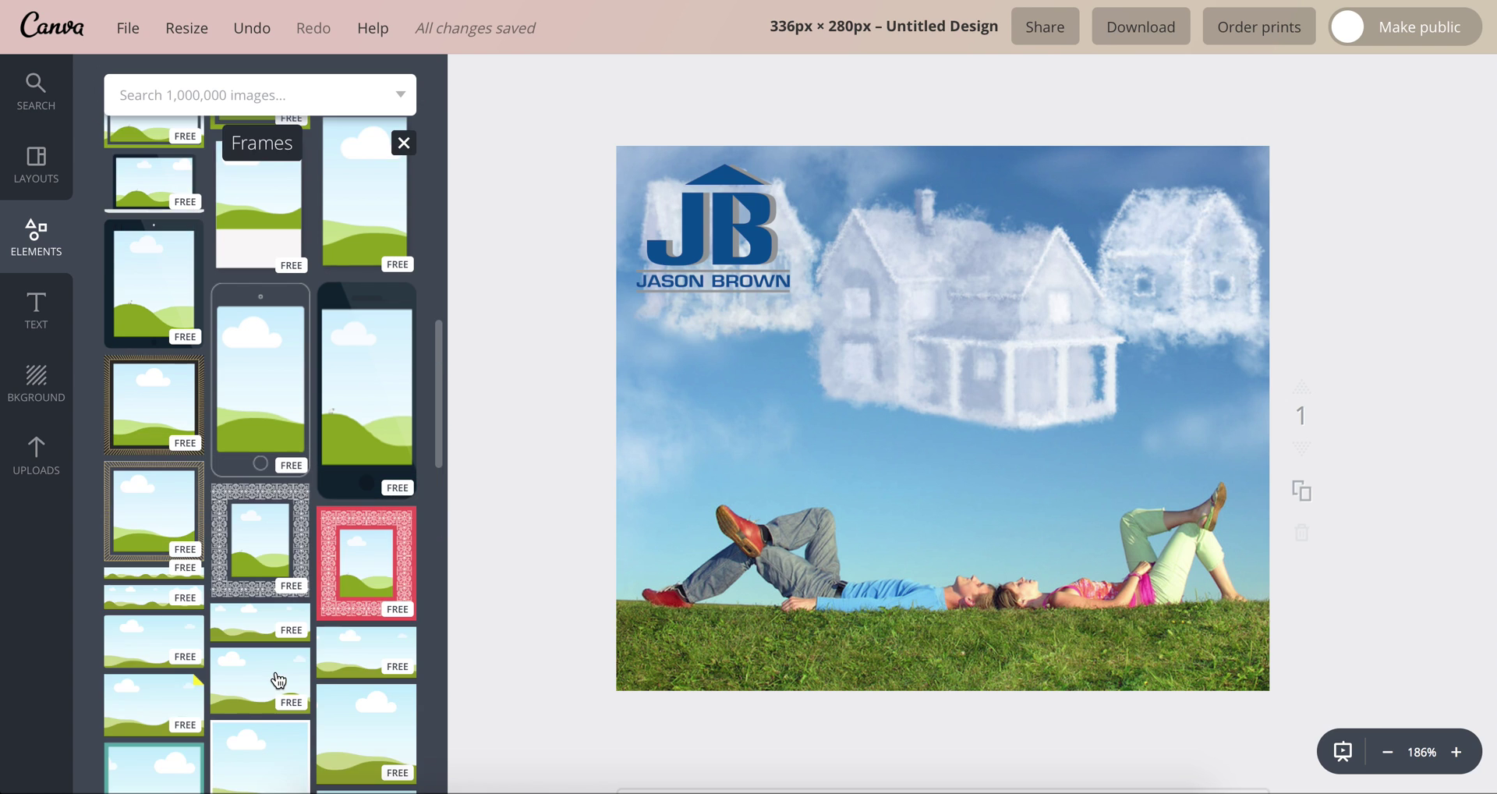
scroll(278, 679, "down", 3)
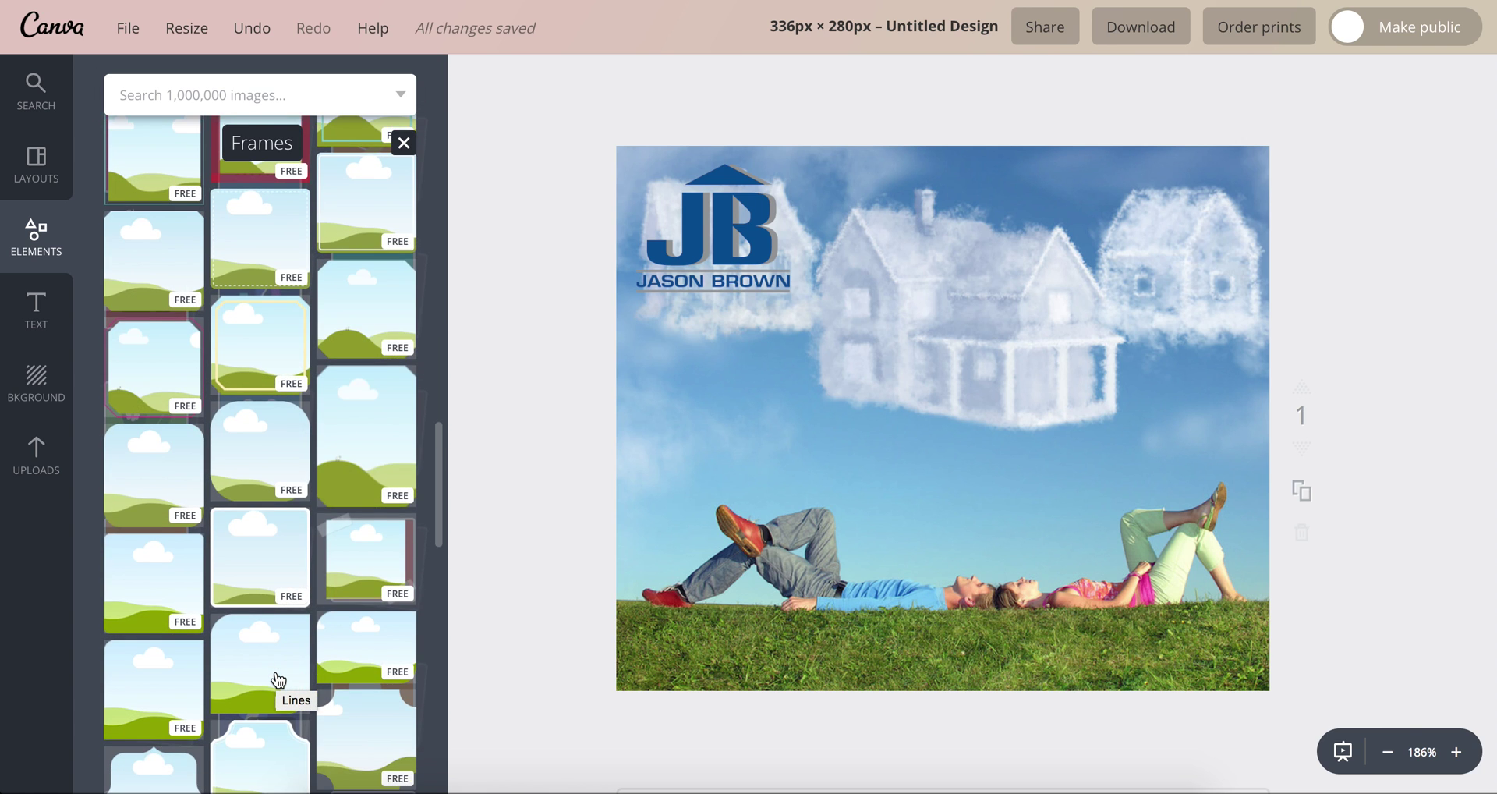
scroll(279, 679, "down", 4)
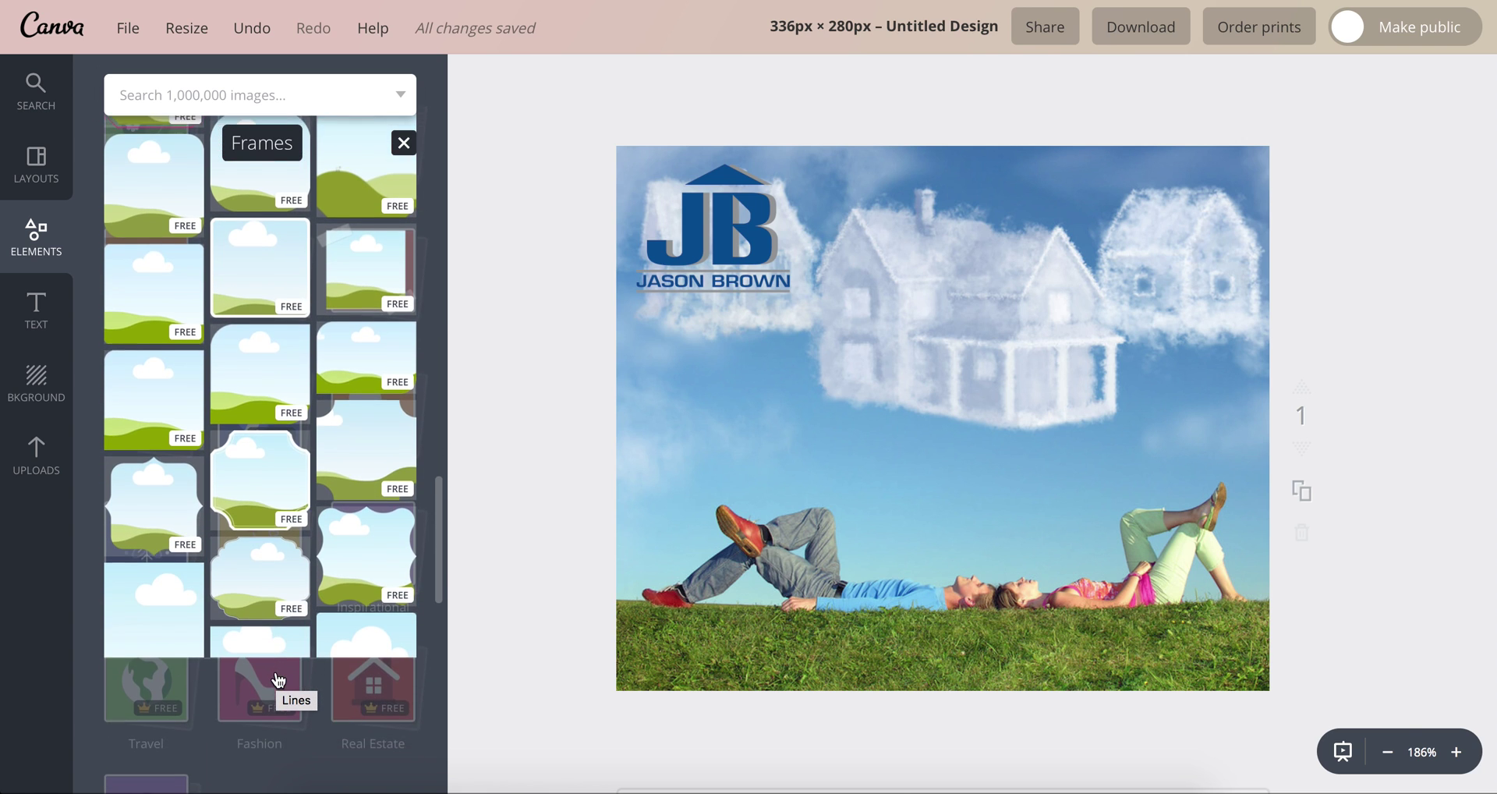
scroll(292, 434, "down", 3)
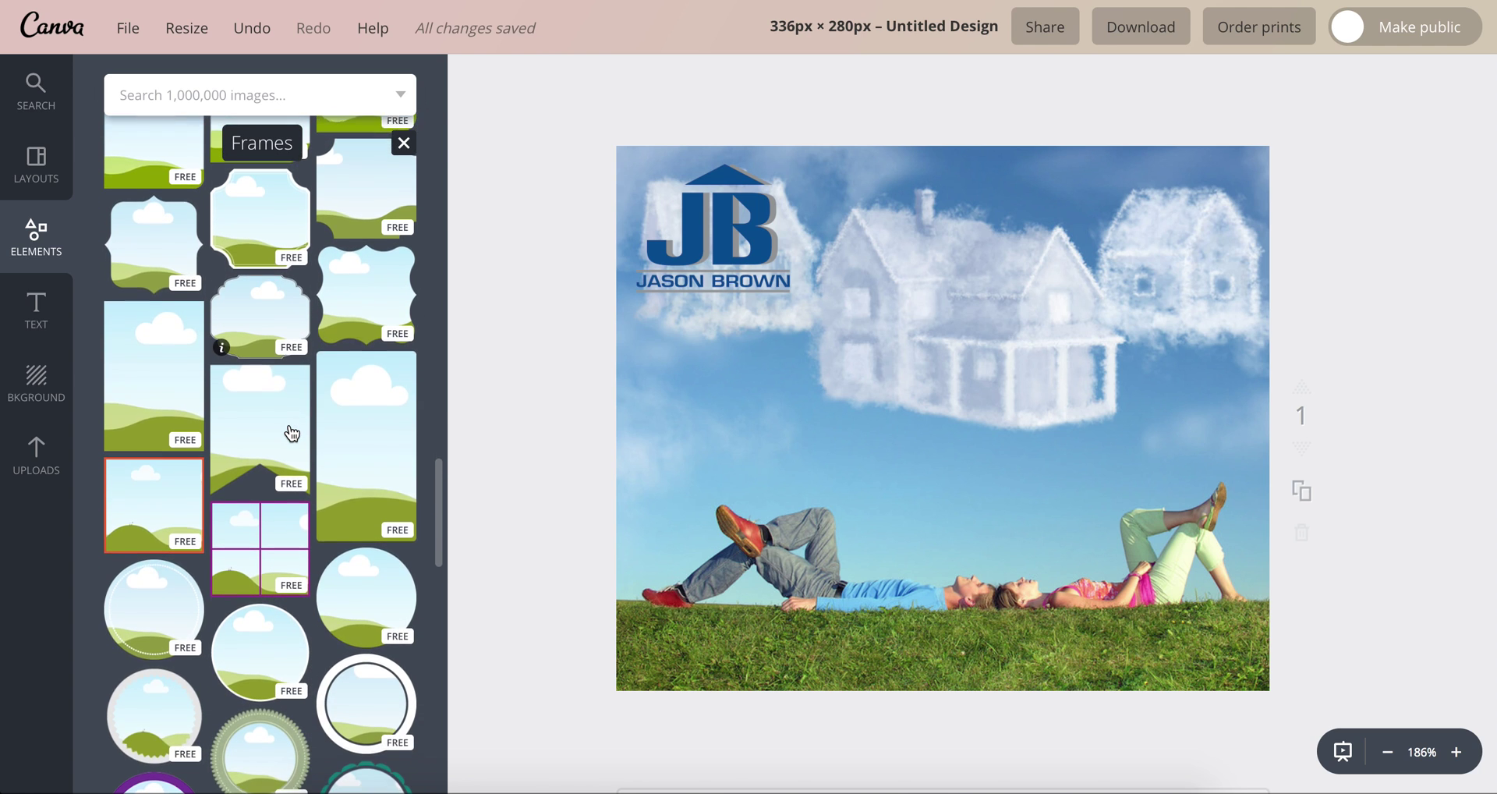
left_click(355, 585)
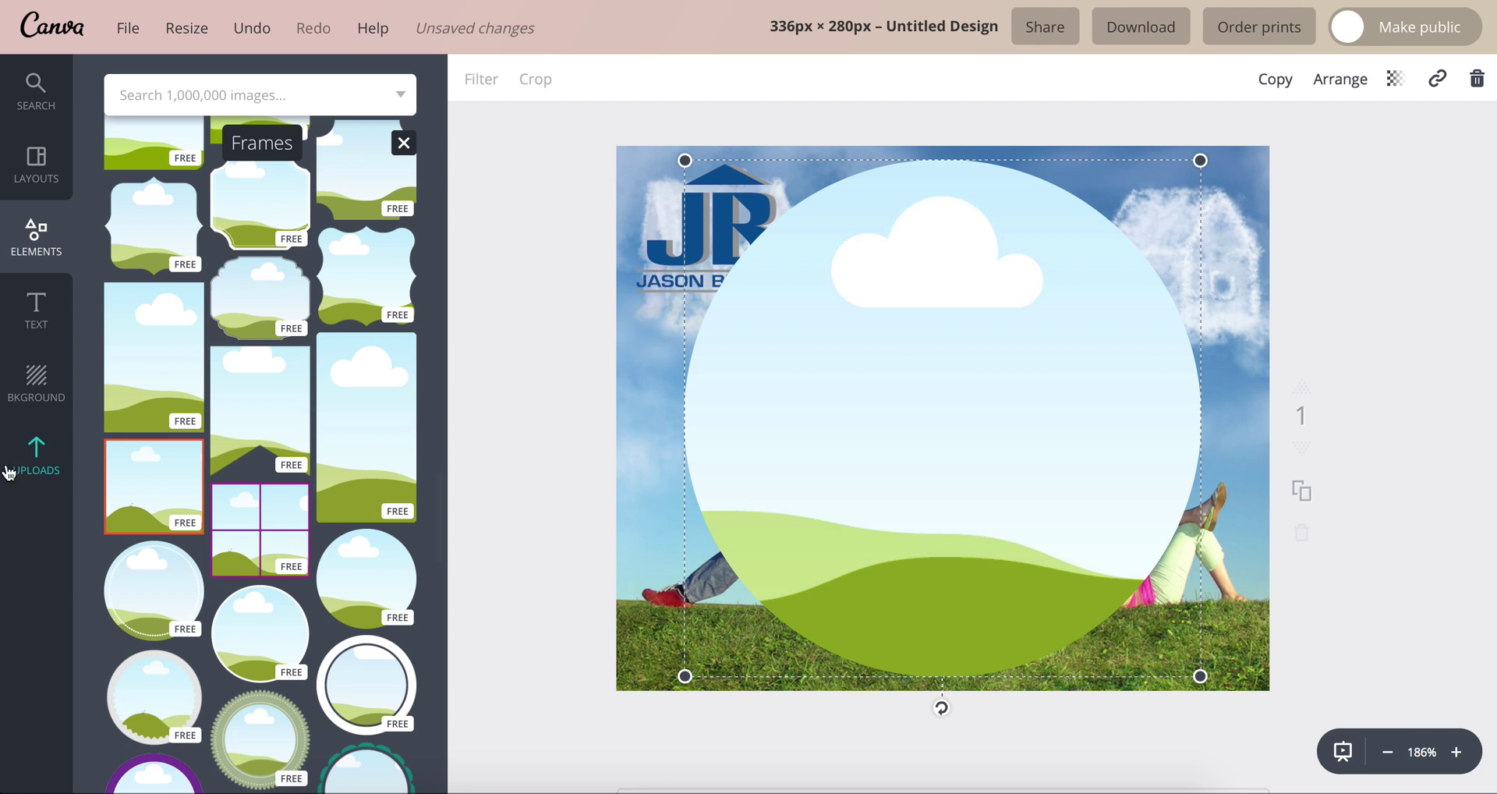
- Fill the circle frame with the man's headshot, shrink it and move it top-right
left_click(39, 468)
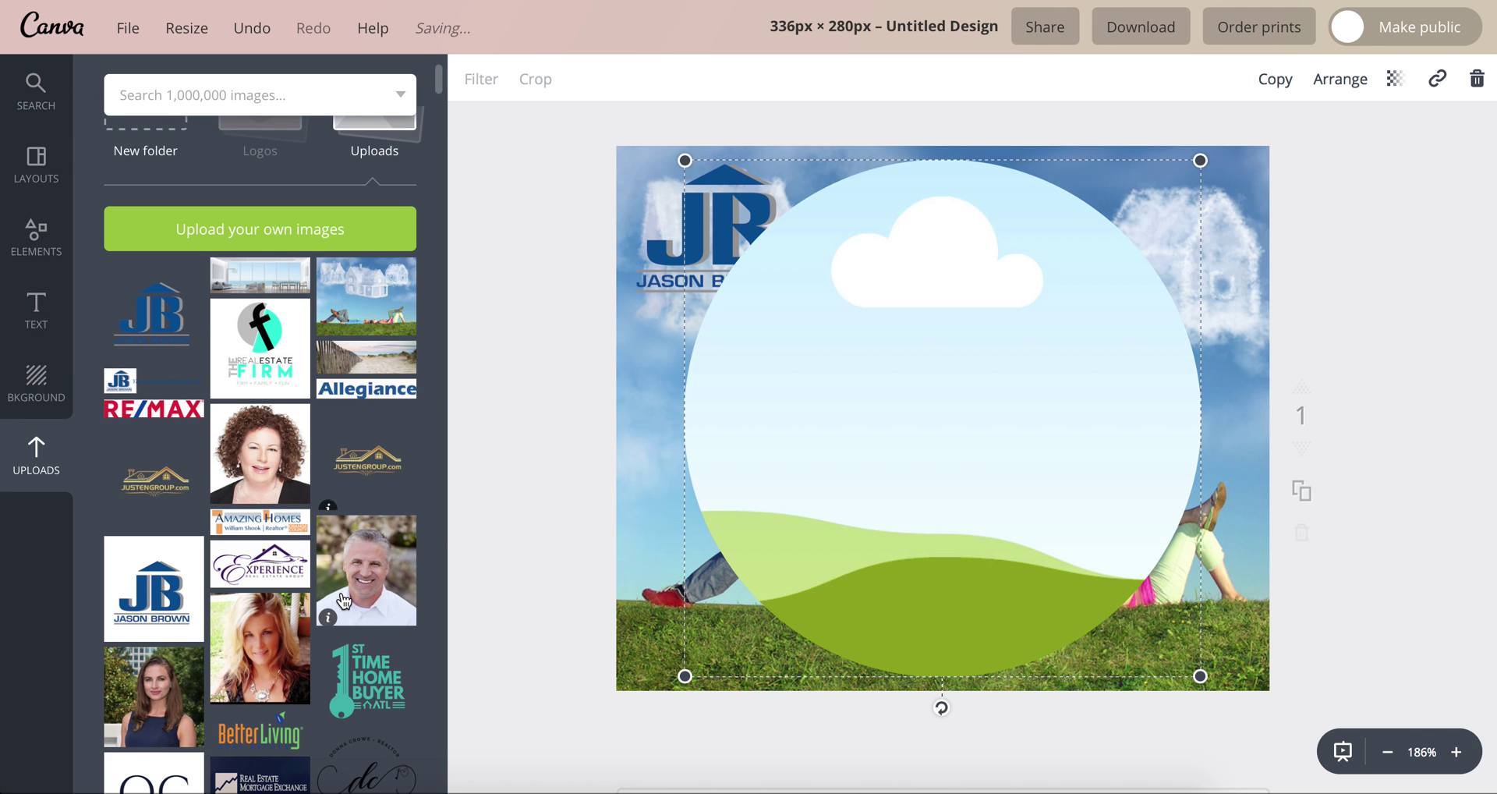
left_click_drag(351, 587, 858, 484)
left_click_drag(1204, 676, 849, 352)
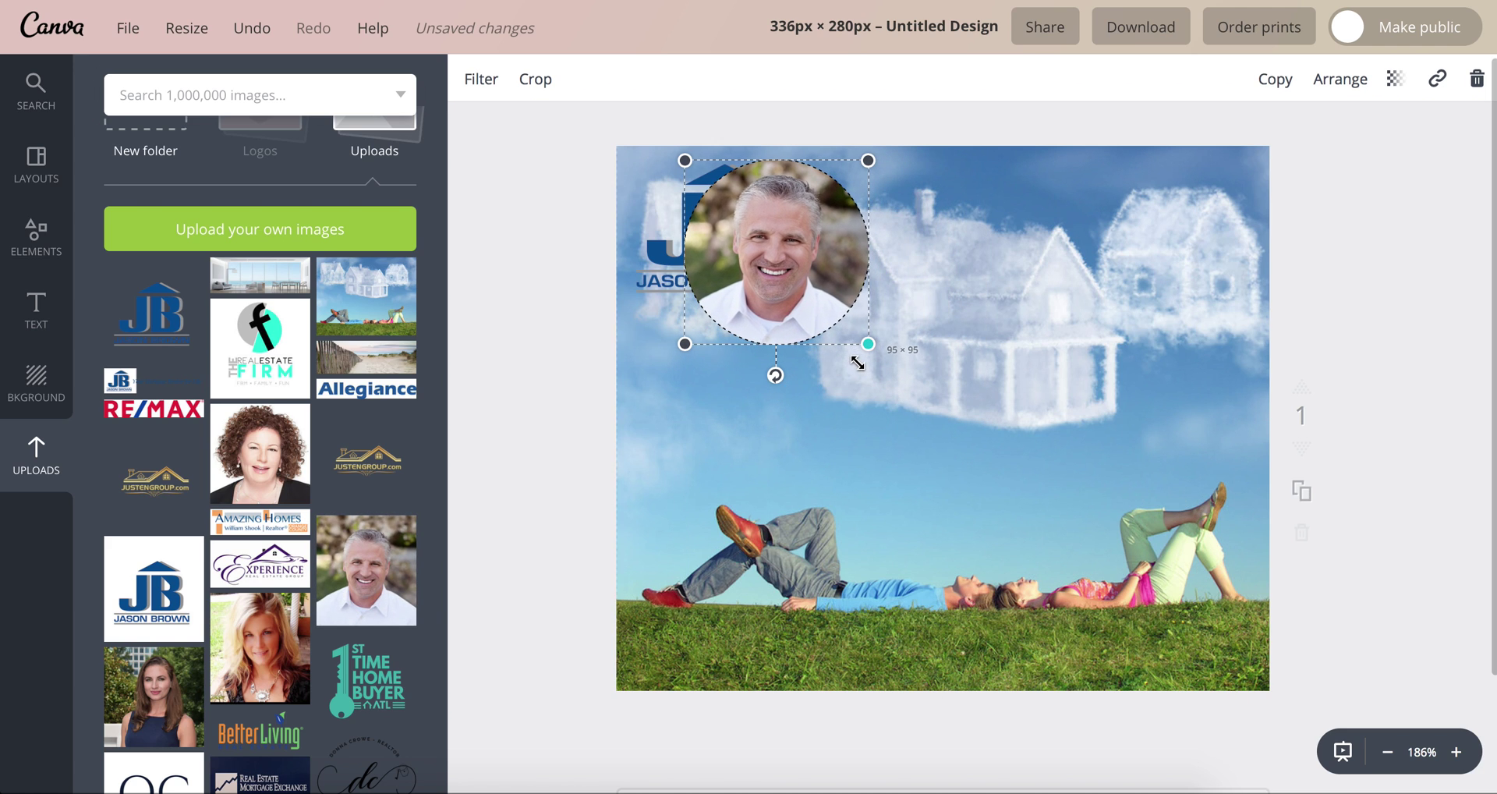
left_click_drag(782, 281, 1168, 285)
left_click(947, 121)
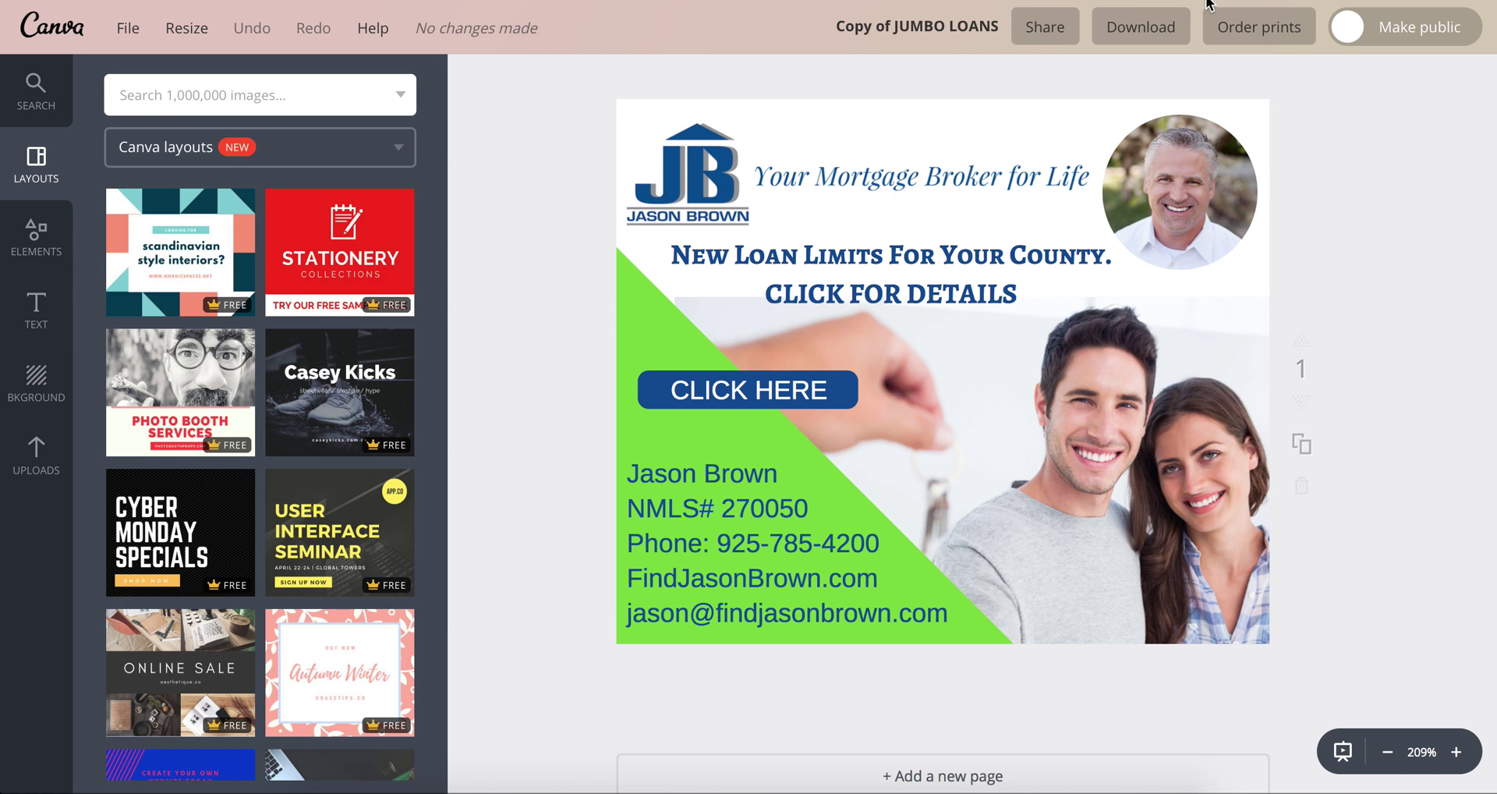
- Check the contact text in the reference mortgage ad, then return to the Untitled Design's elements
left_click(646, 476)
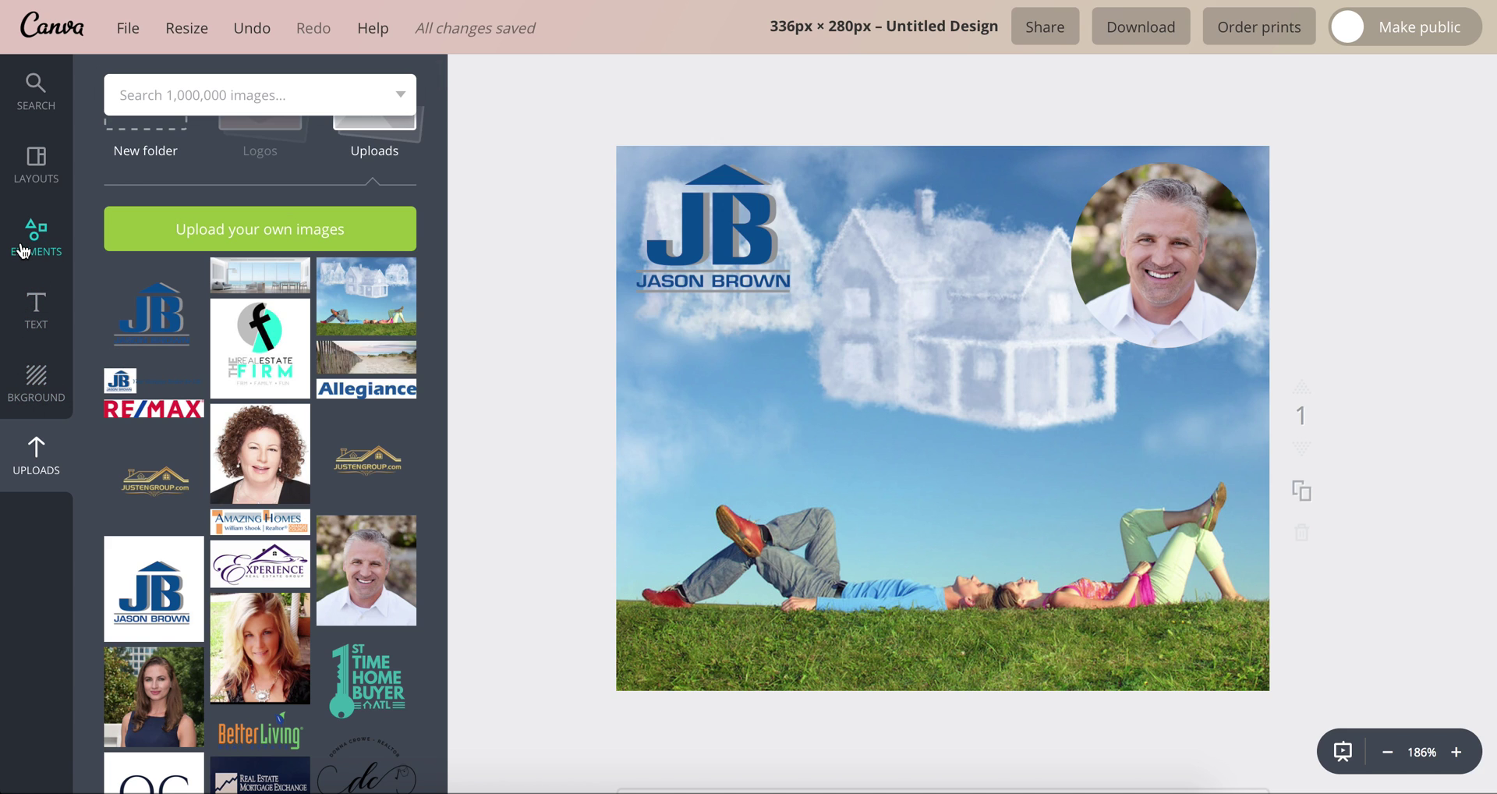
left_click(21, 250)
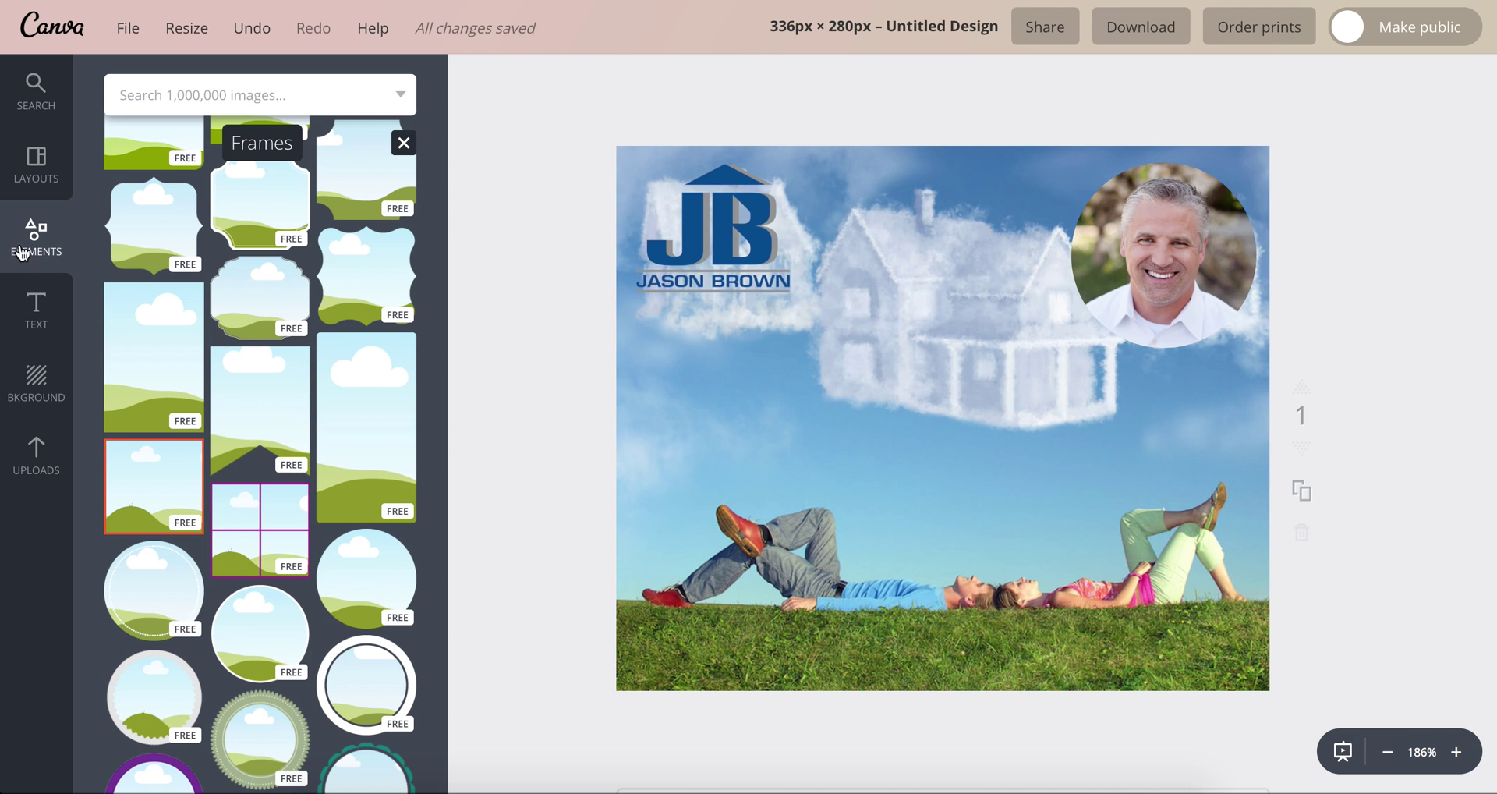
- Add a right-triangle shape from the basic Shapes to the ad
scroll(202, 686, "up", 15)
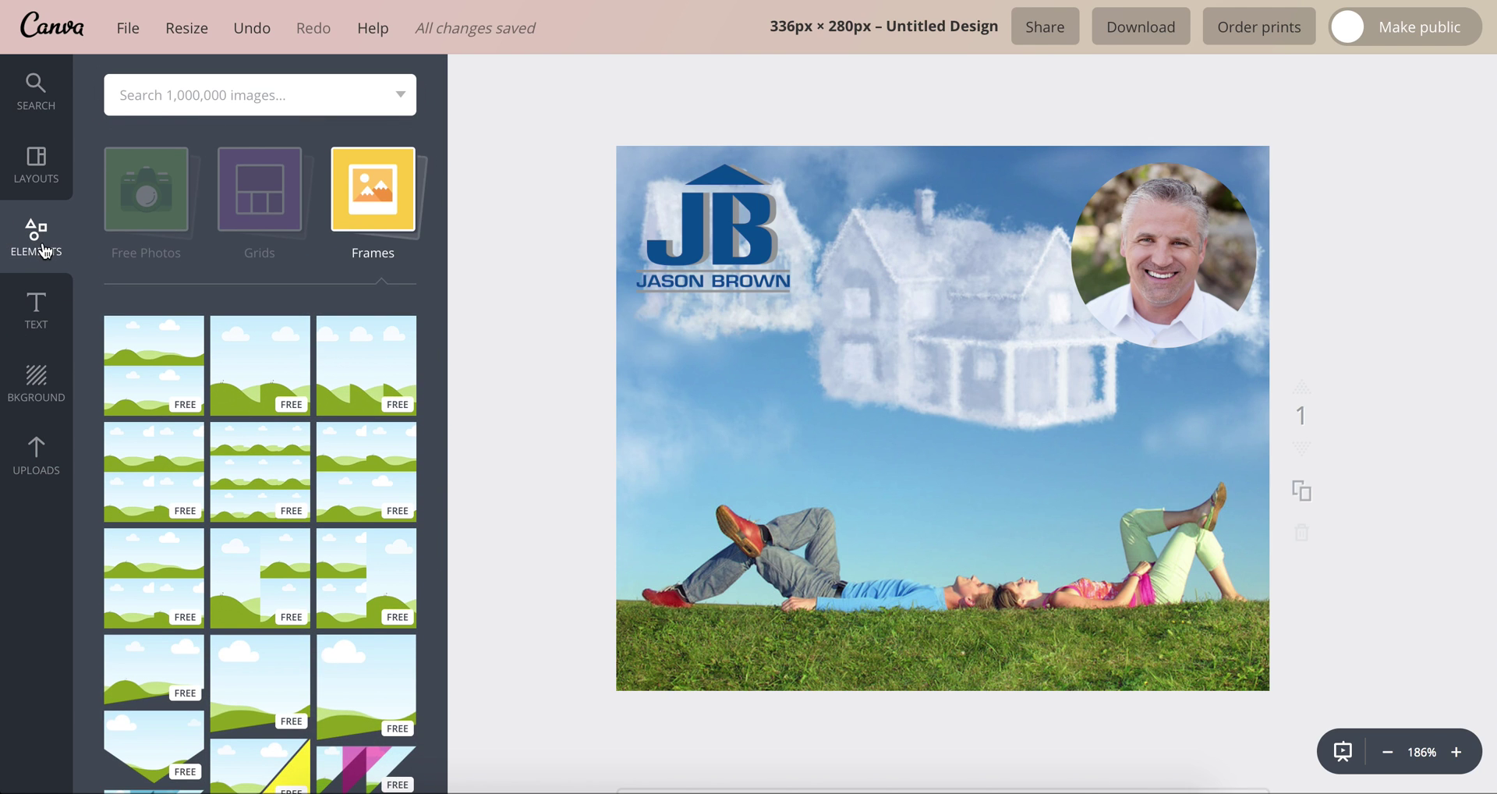
left_click(335, 205)
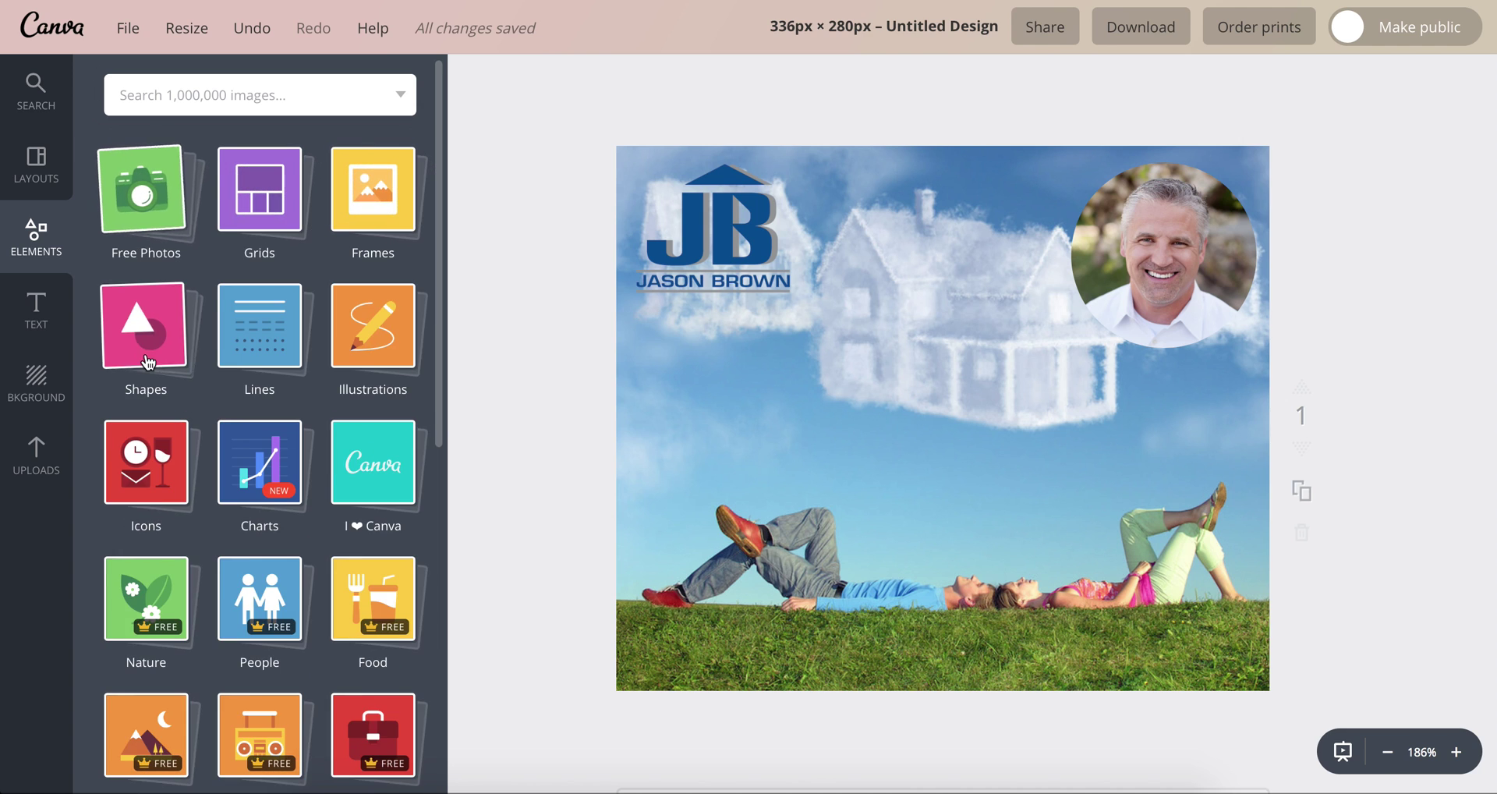
left_click(147, 361)
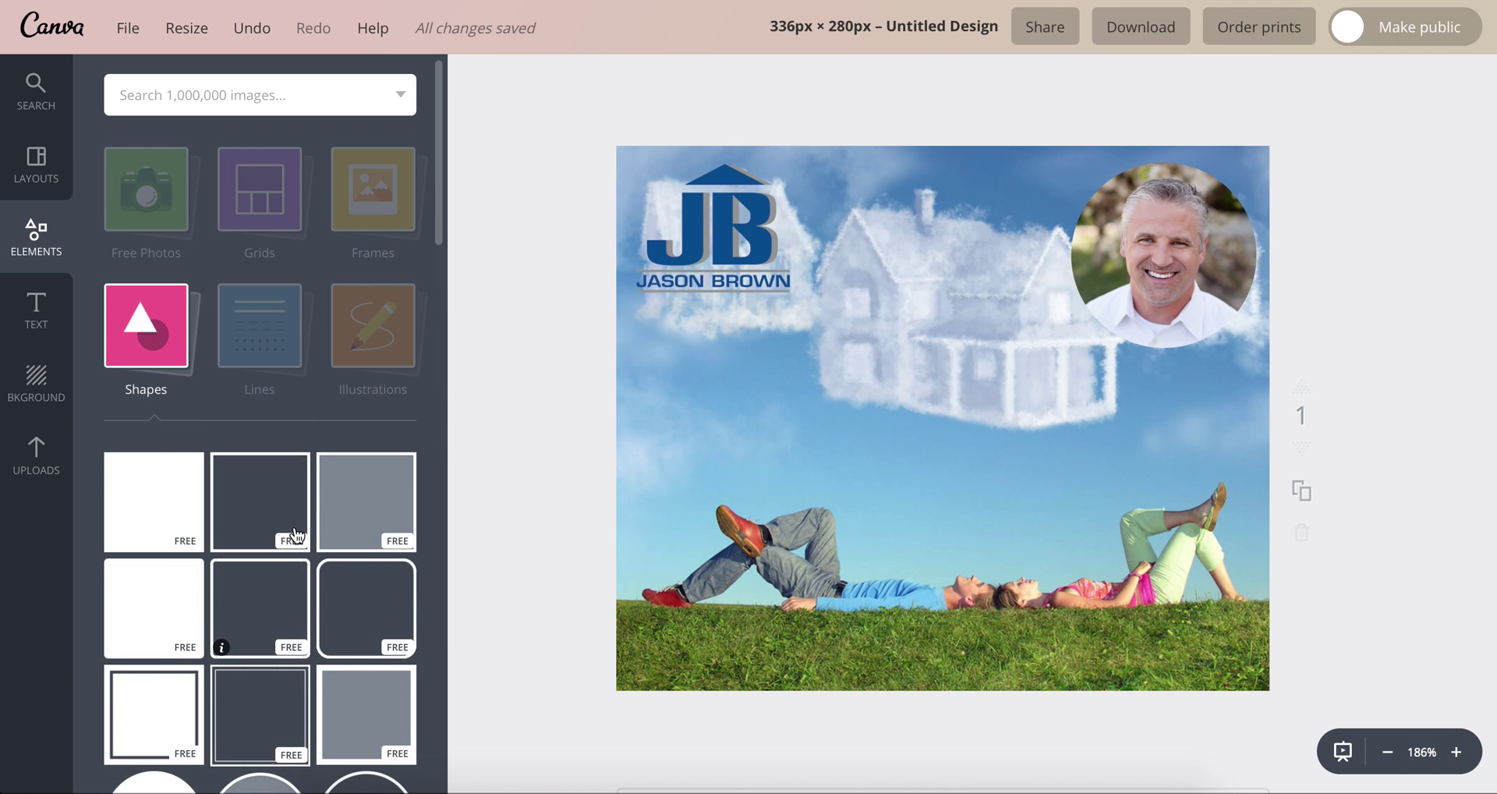
scroll(145, 513, "down", 1)
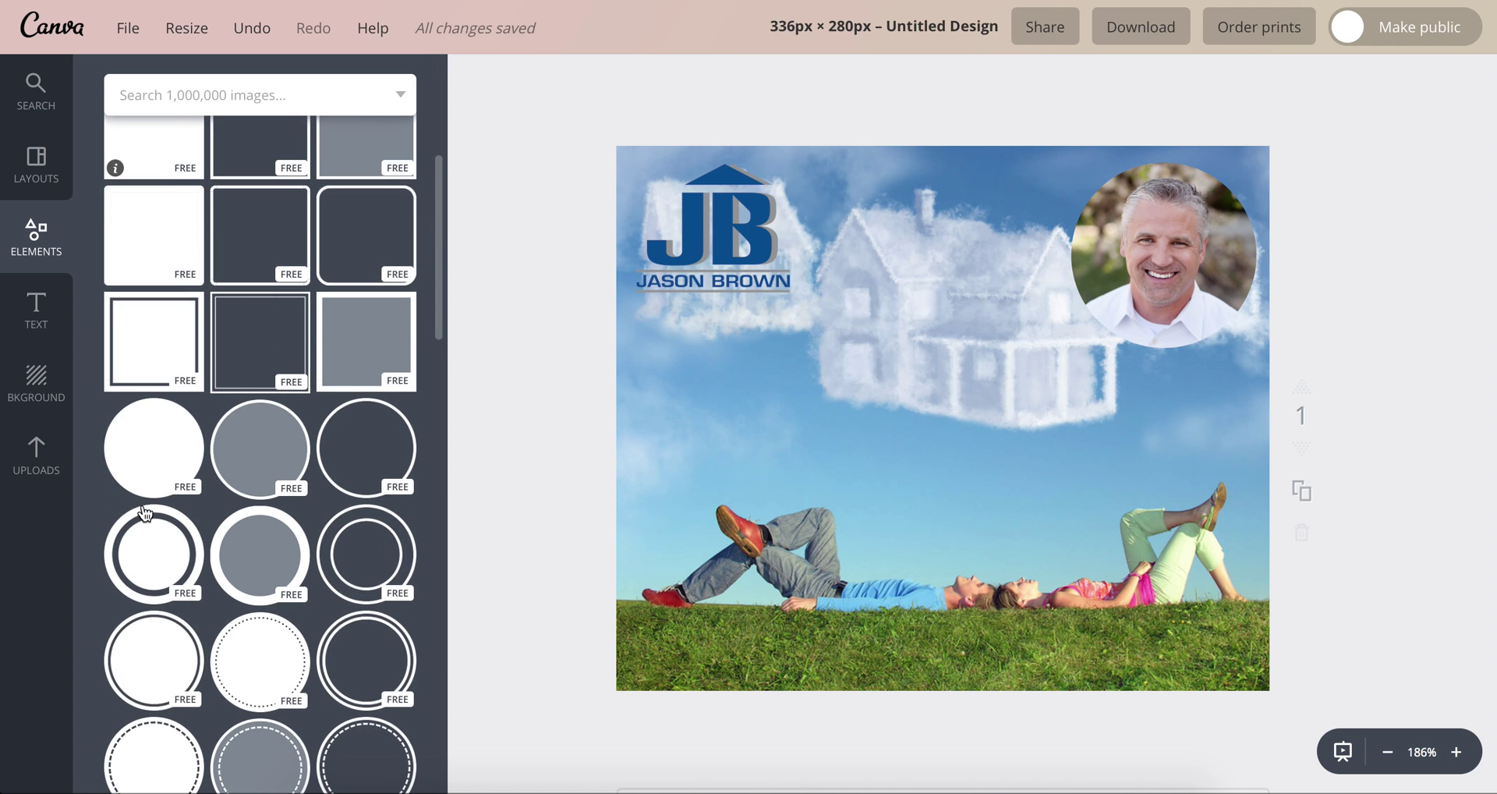
scroll(144, 512, "down", 8)
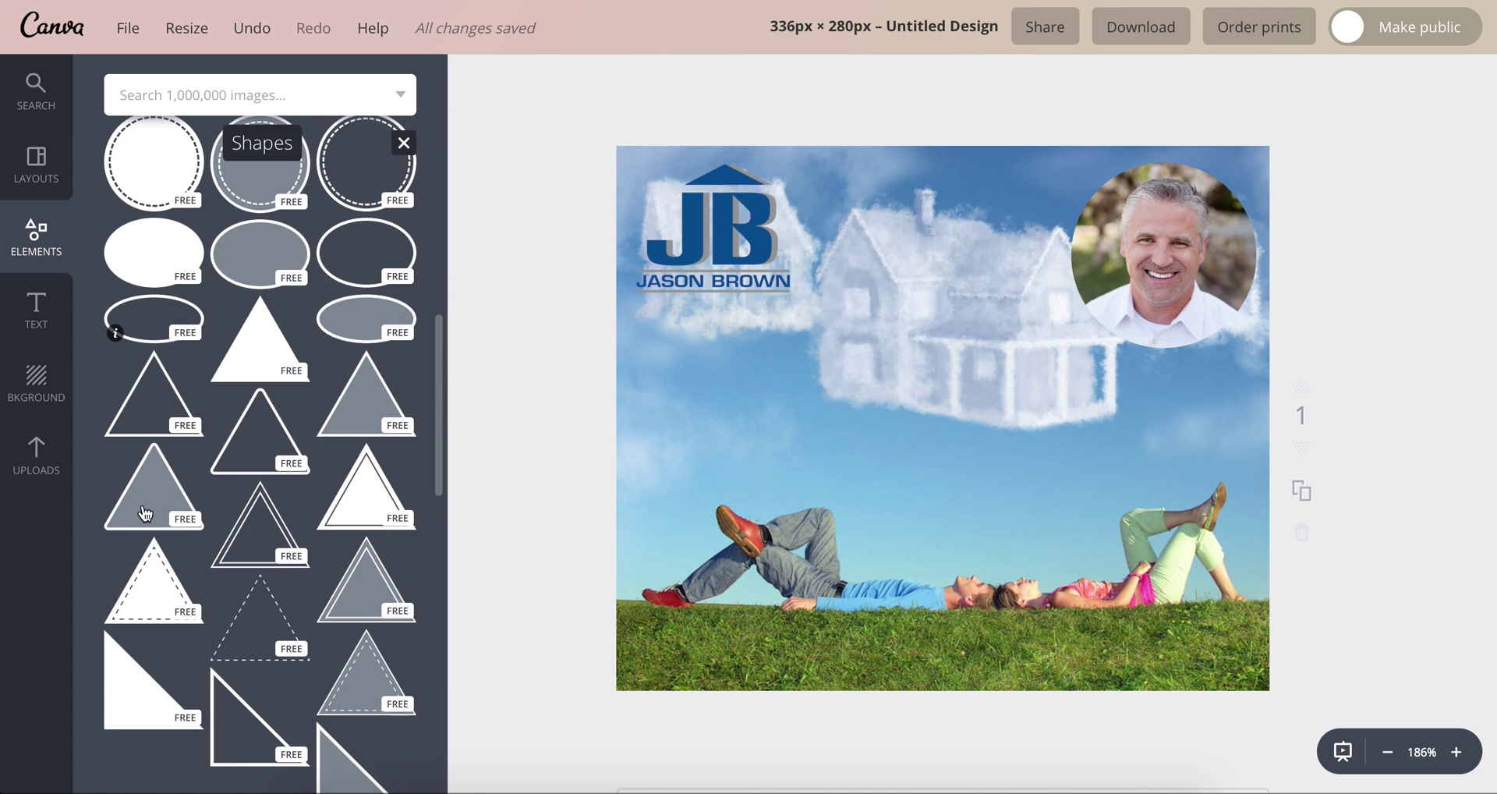
left_click(133, 694)
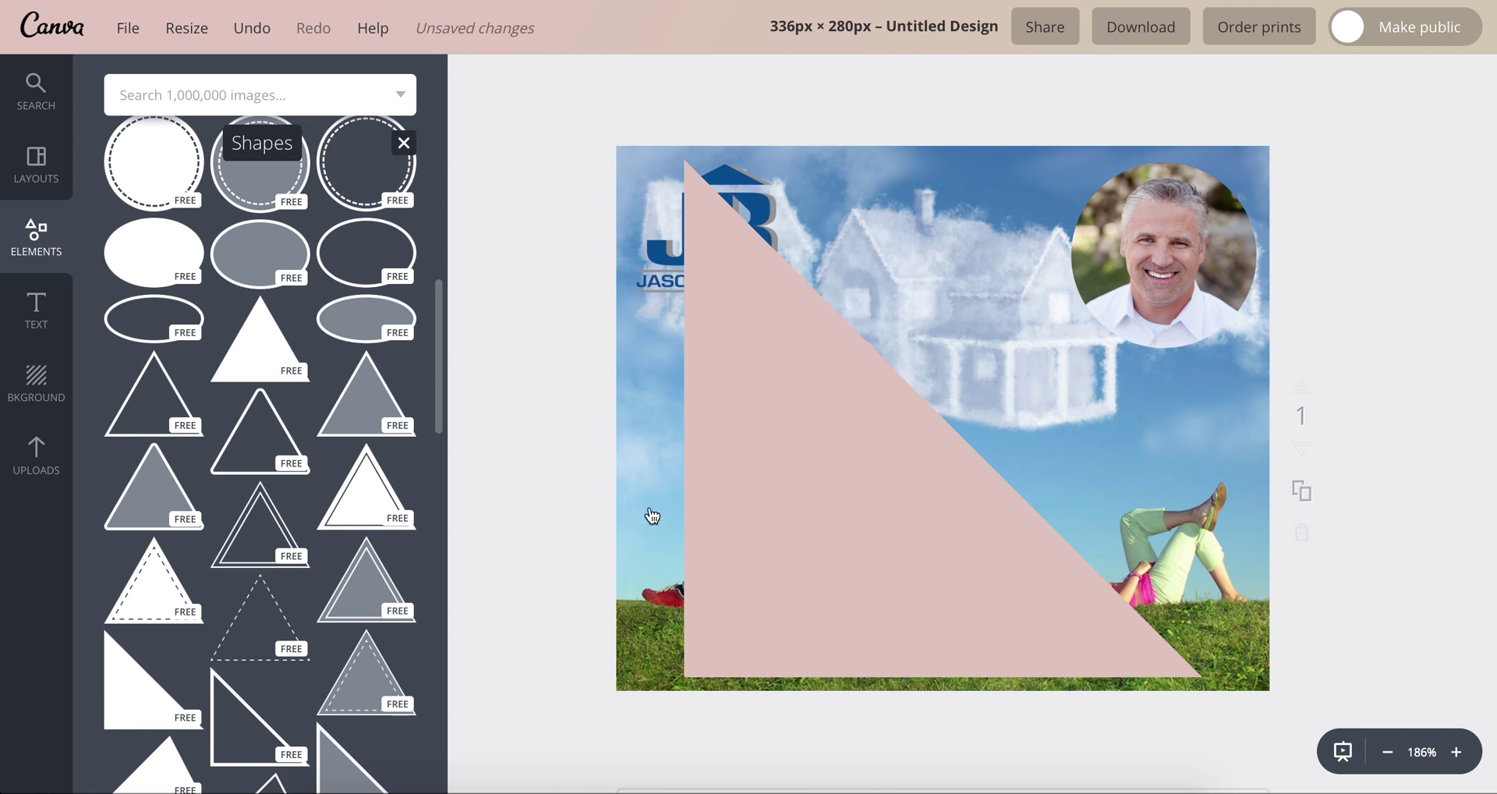
- Rotate the triangle to 90° and move it up into the top-left corner
left_click_drag(988, 600, 898, 625)
left_click_drag(848, 741, 559, 592)
left_click_drag(540, 544, 548, 440)
left_click_drag(791, 415, 797, 380)
- Colour the triangle bright green using the custom colour code 75d62e
left_click(471, 79)
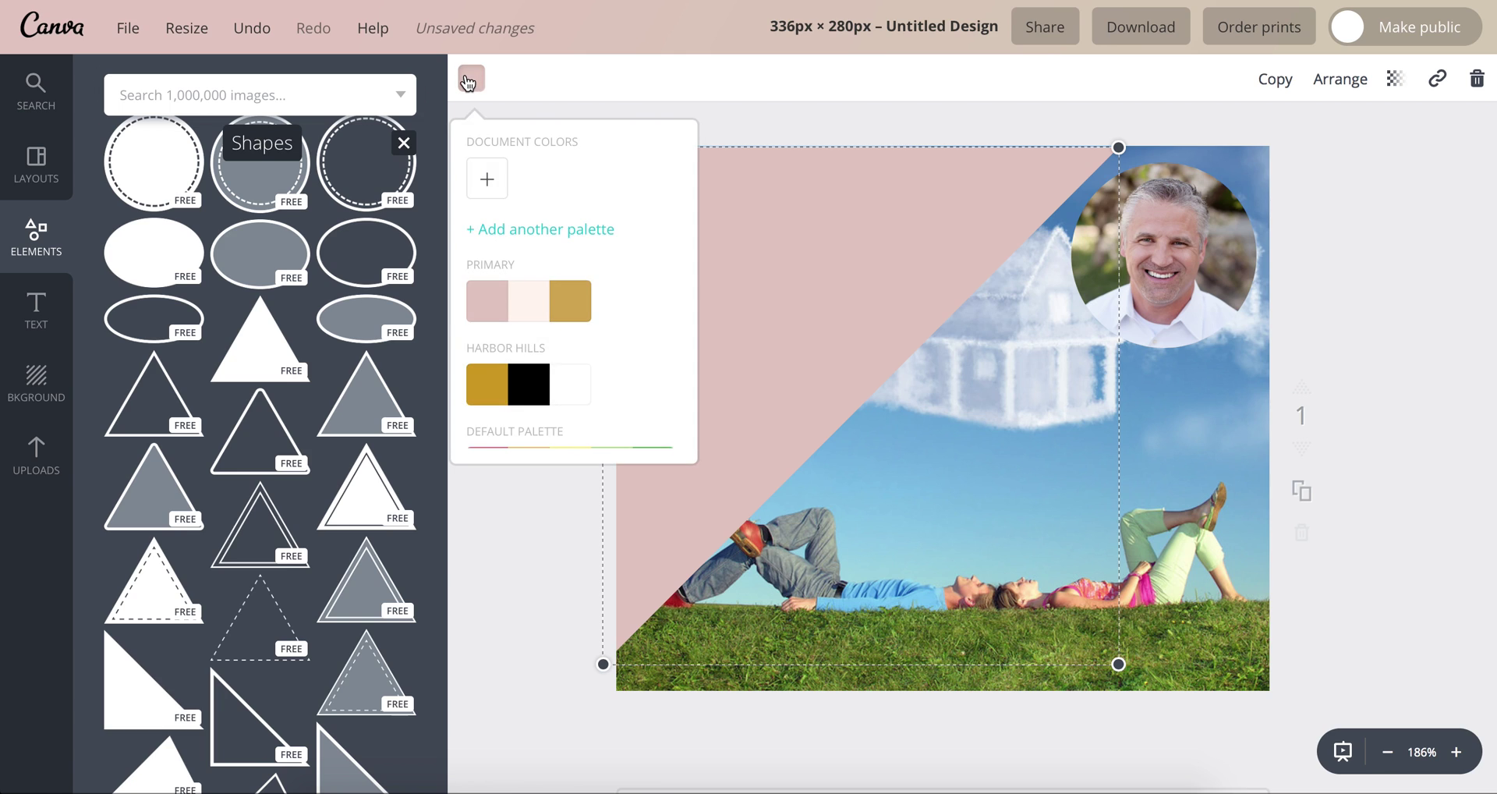
left_click(486, 187)
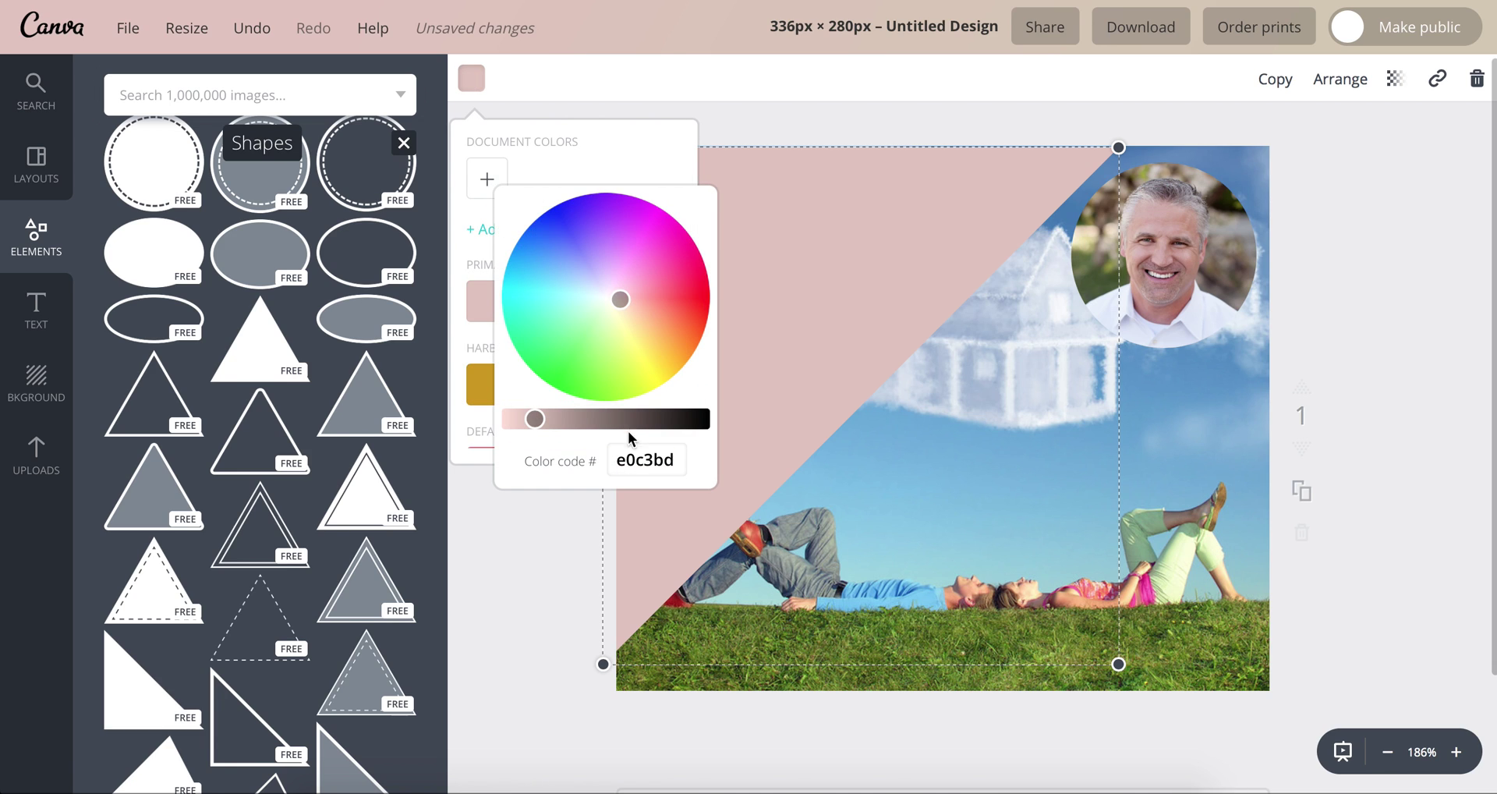
left_click(634, 466)
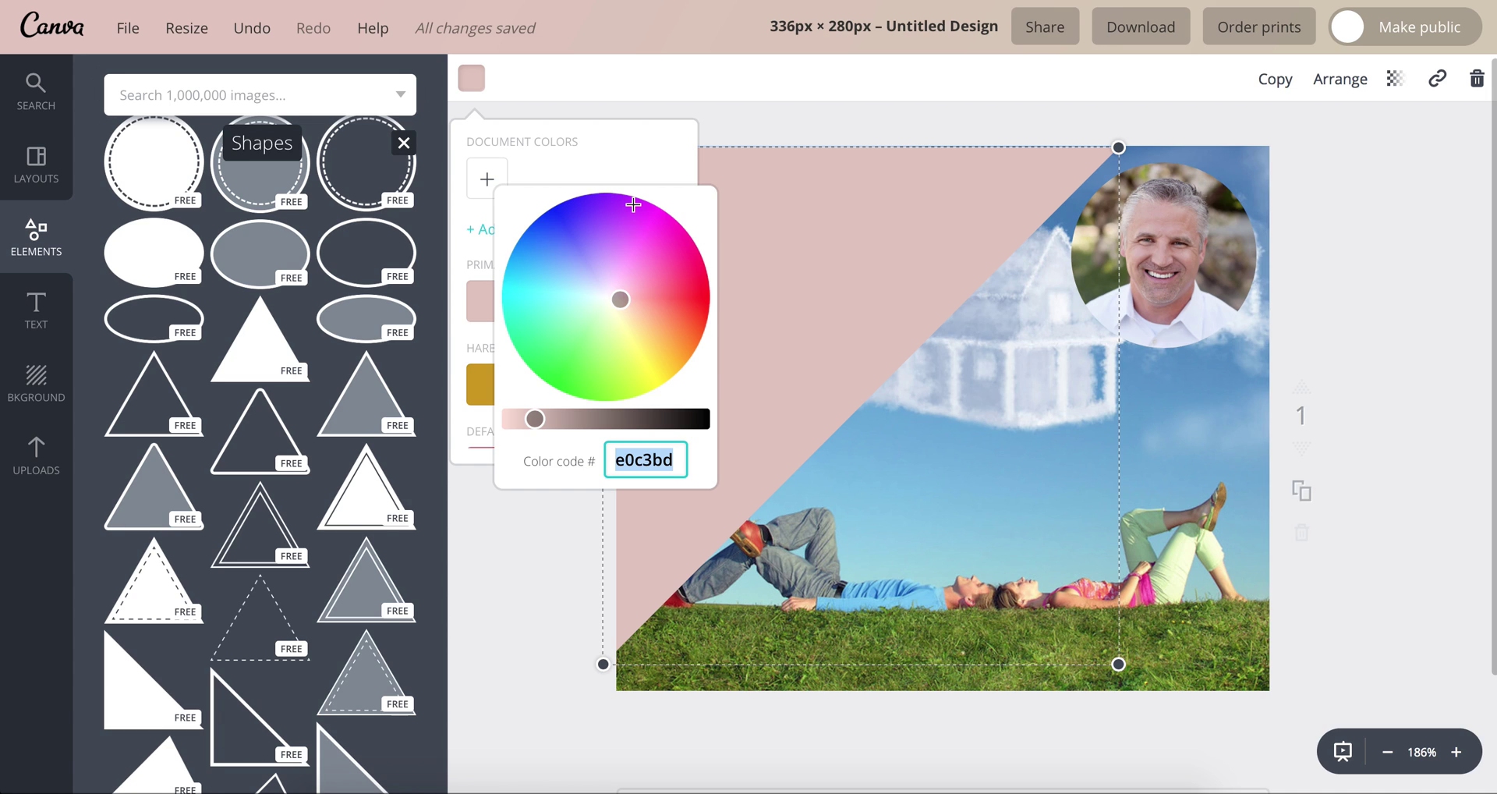
type("75d")
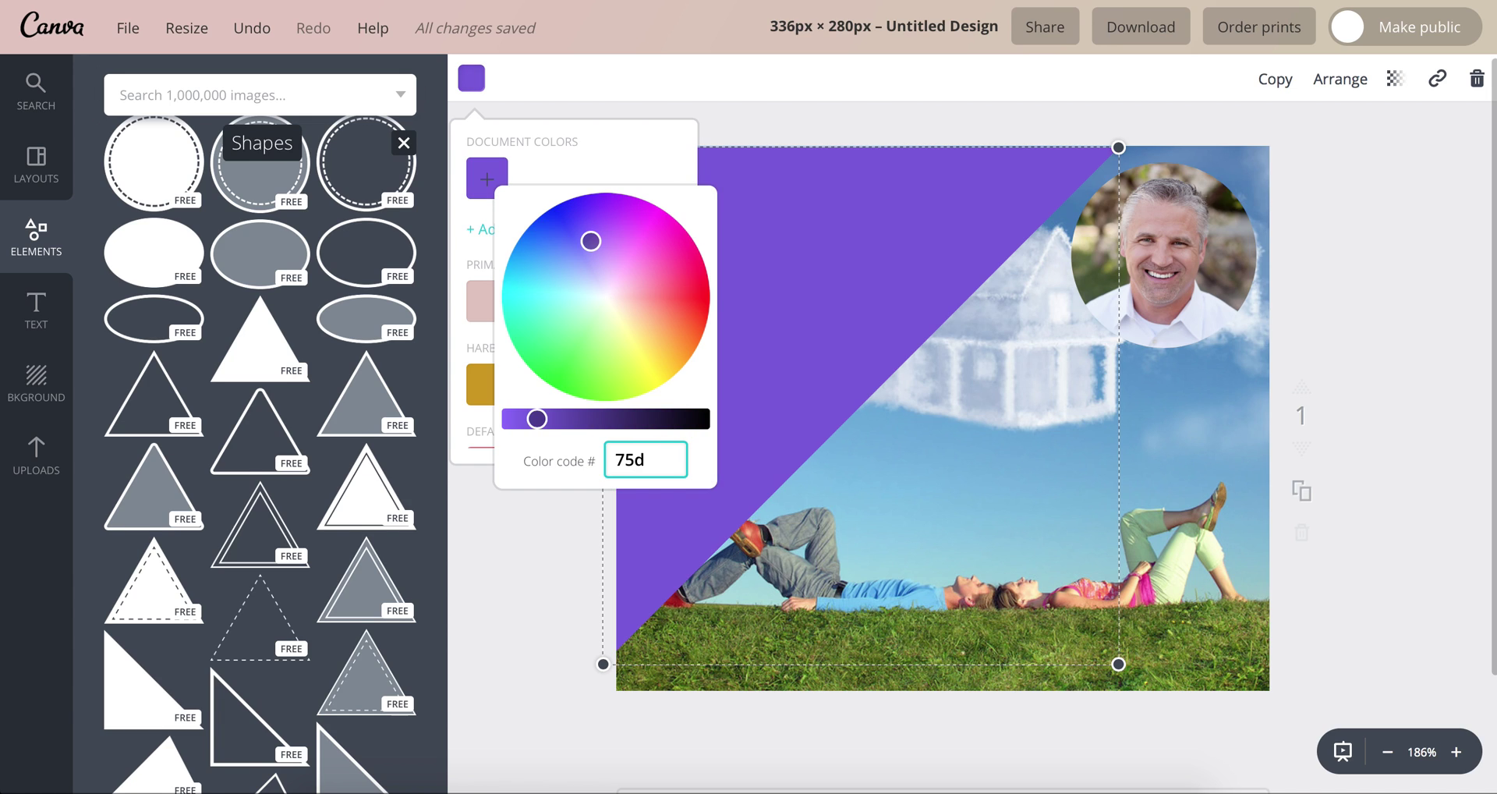
type("62e")
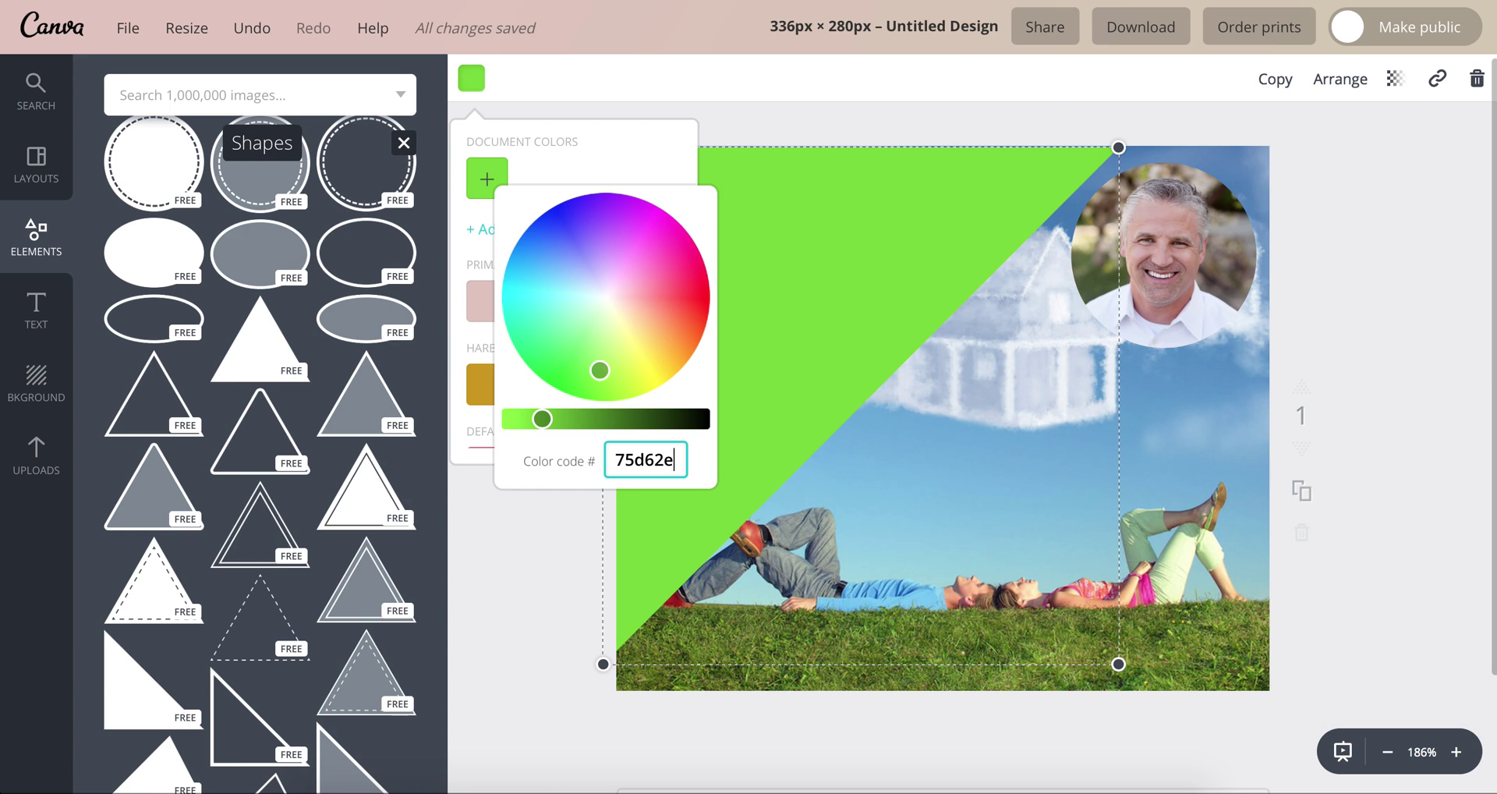
key("Return")
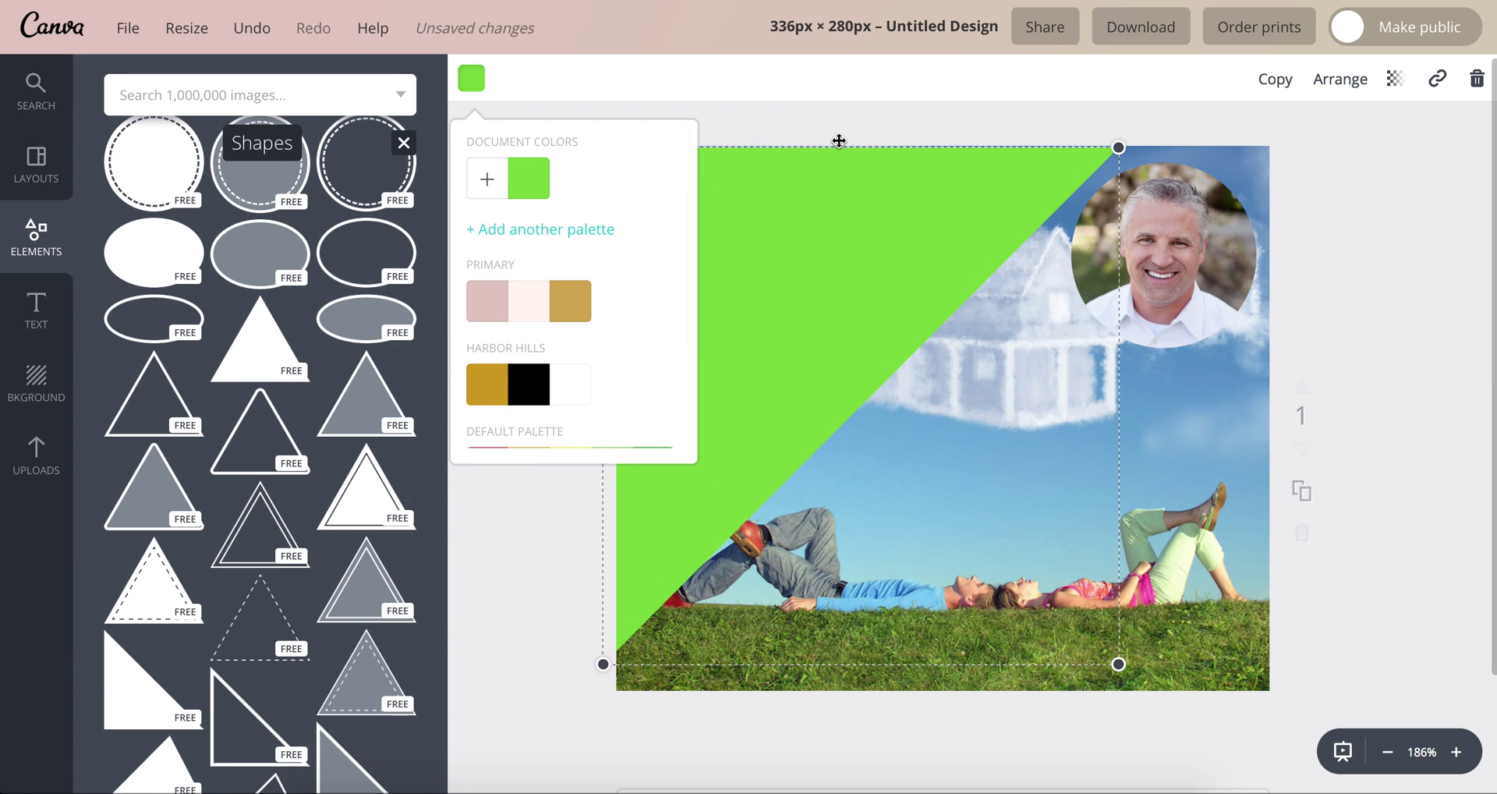
left_click(754, 126)
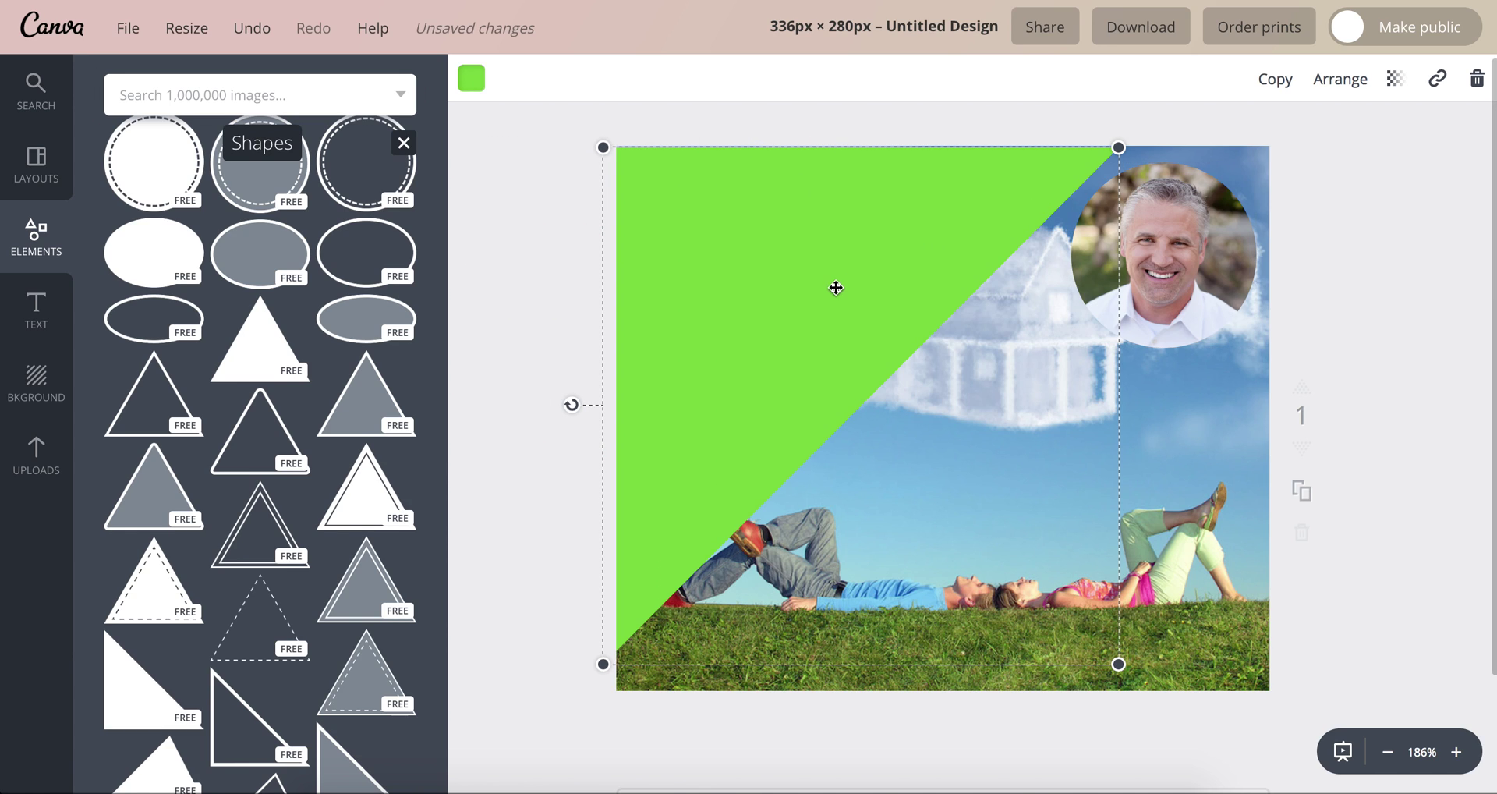
- Send the triangle back behind the JB logo and shrink it to 223 × 223
left_click(1351, 88)
left_click(1302, 175)
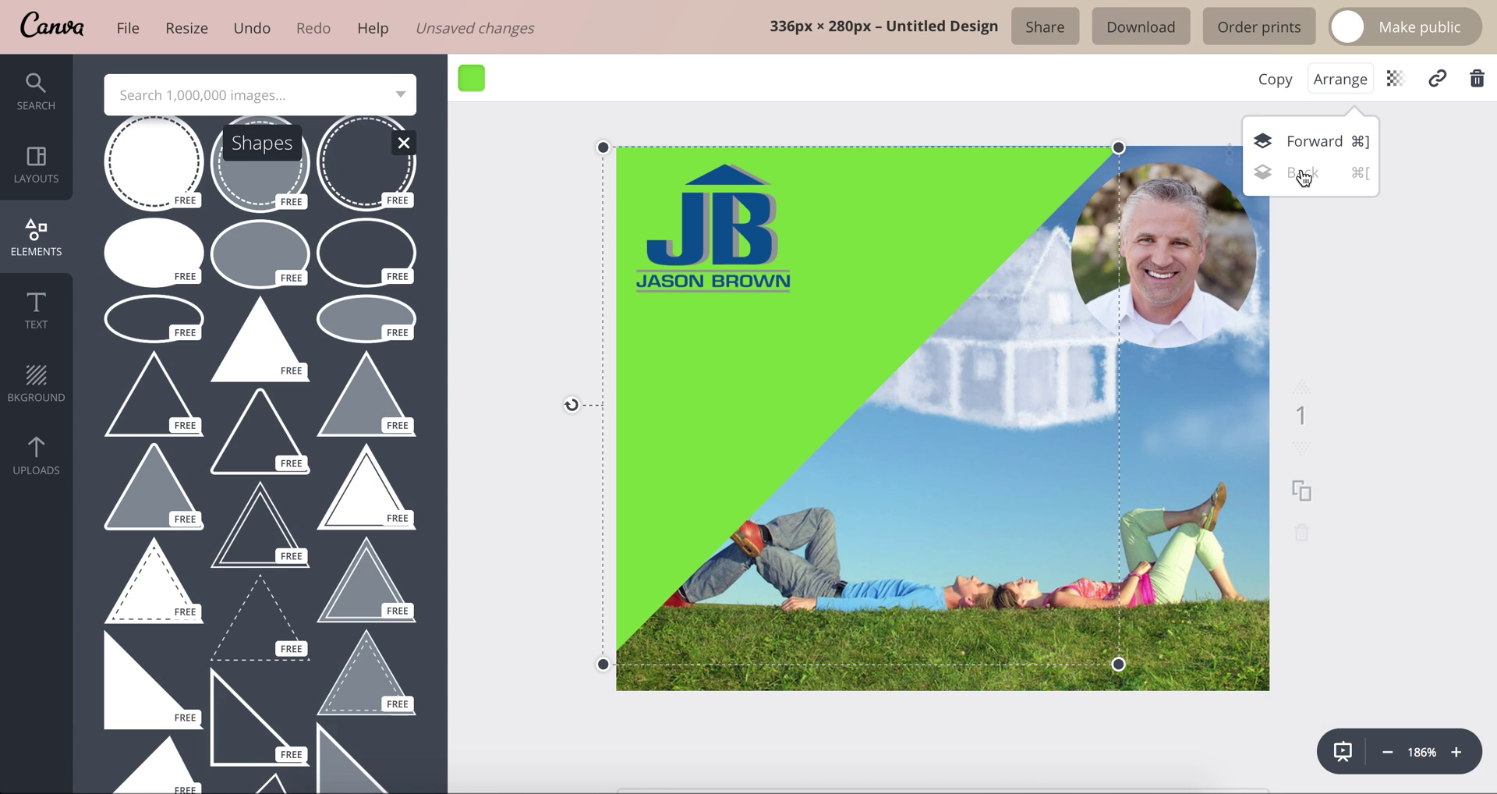
left_click(962, 101)
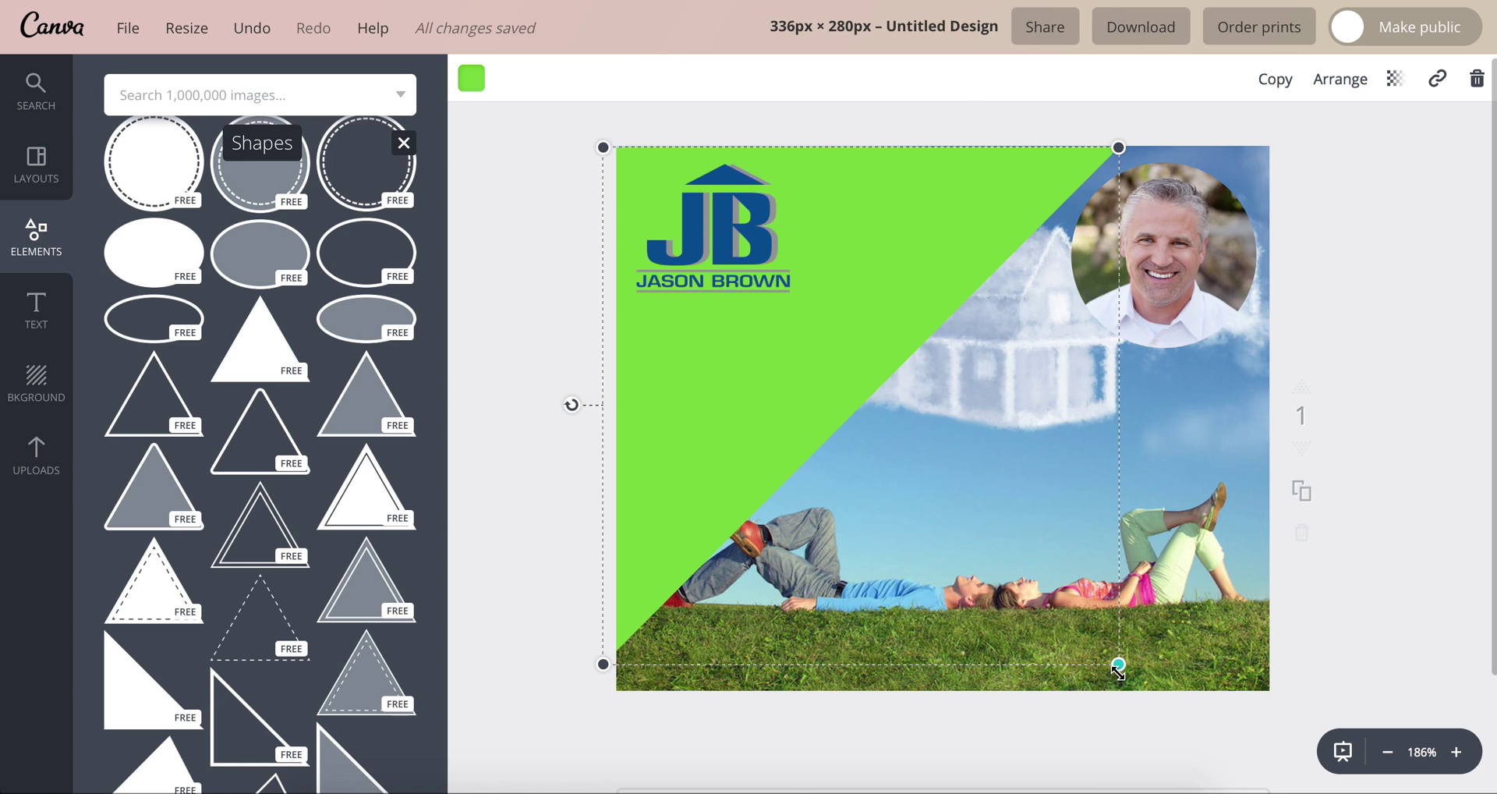
left_click_drag(1120, 667, 1065, 621)
left_click(556, 576)
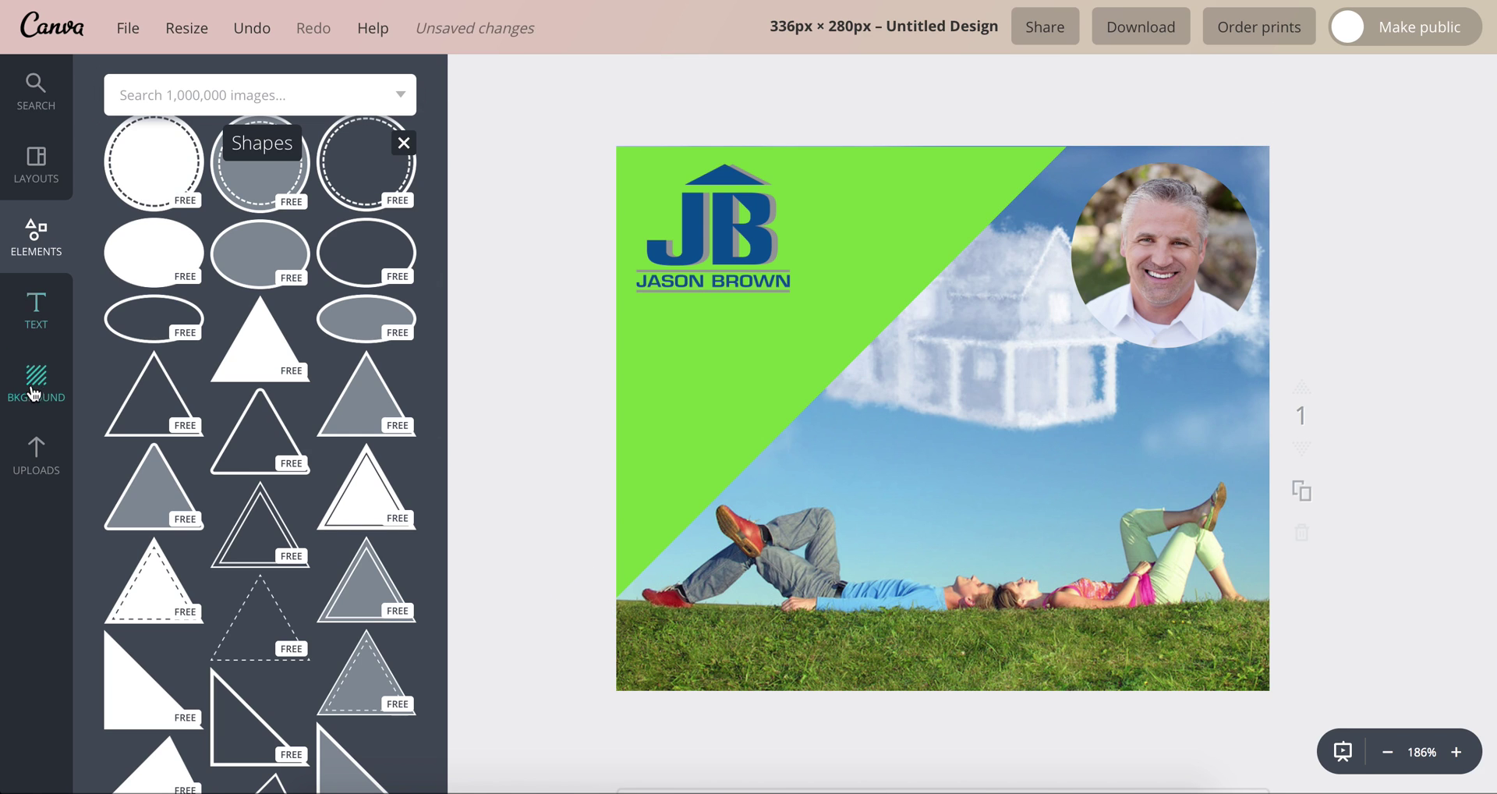
- Add a body text box and paste the five lines of contact details into it
left_click(33, 314)
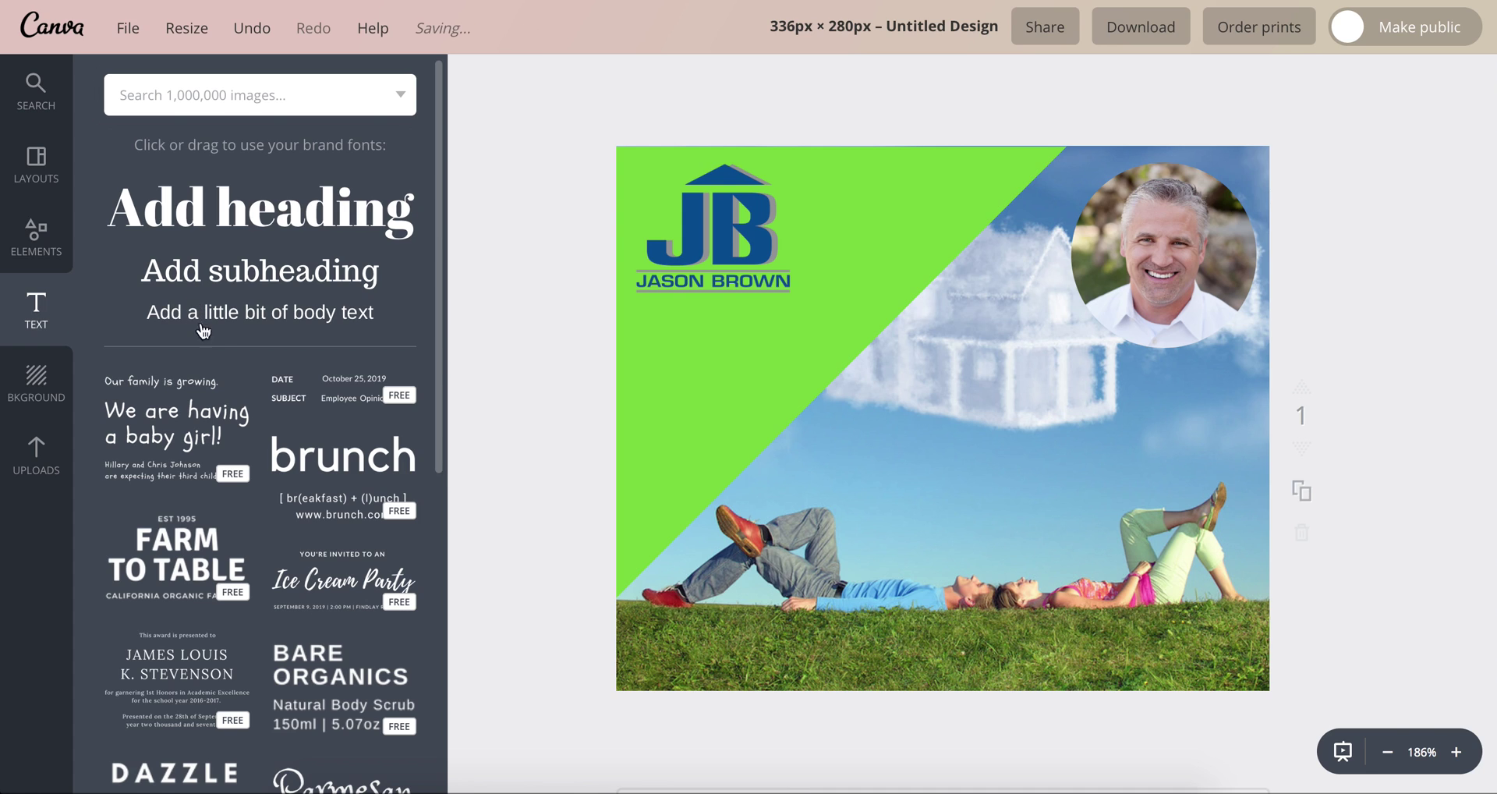
left_click(218, 316)
double_click(894, 440)
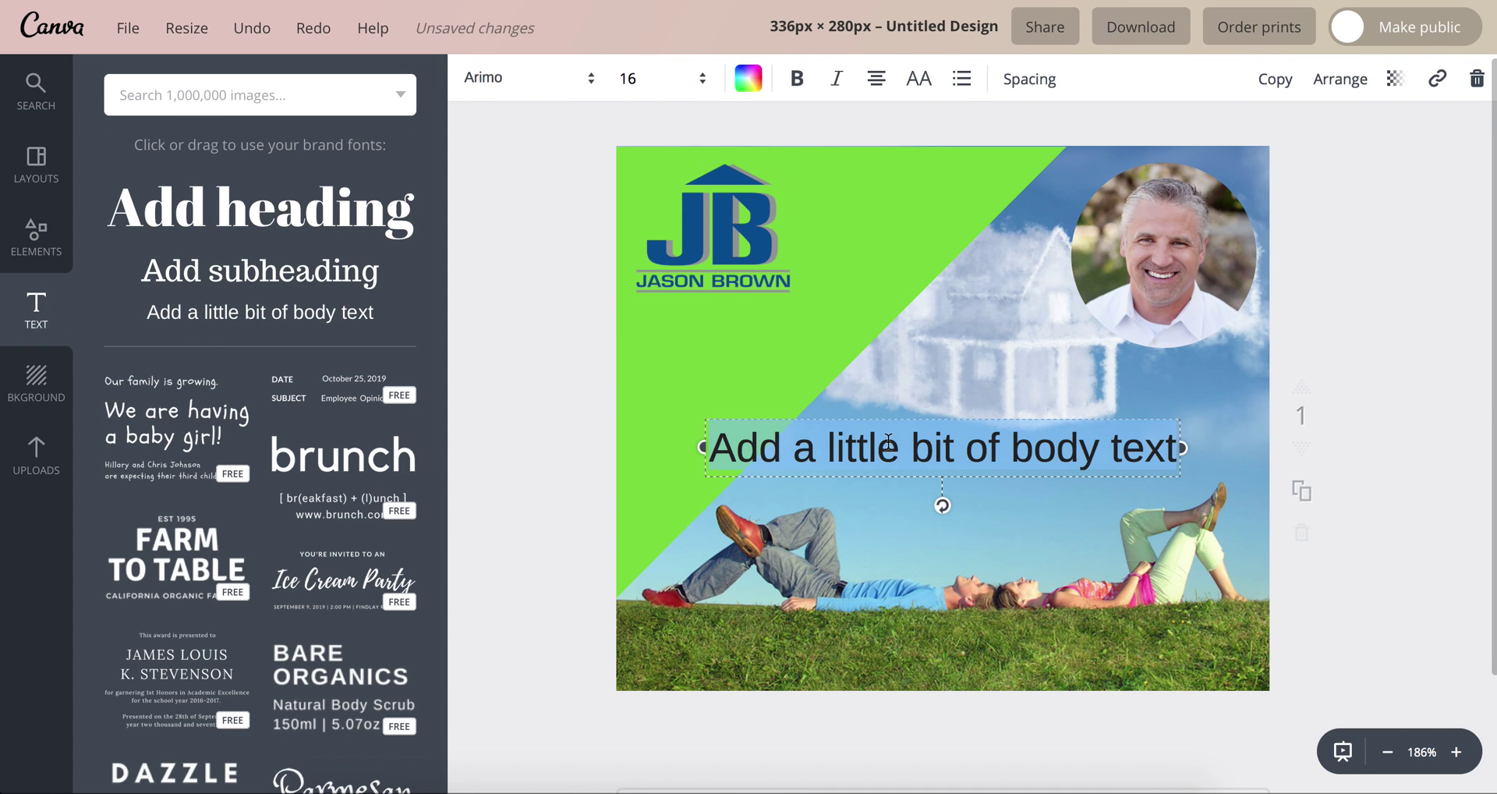
key("ctrl+v")
left_click_drag(826, 443, 1062, 744)
- Set the contact text to size 12, left-aligned, and open a custom text colour wheel
left_click(698, 87)
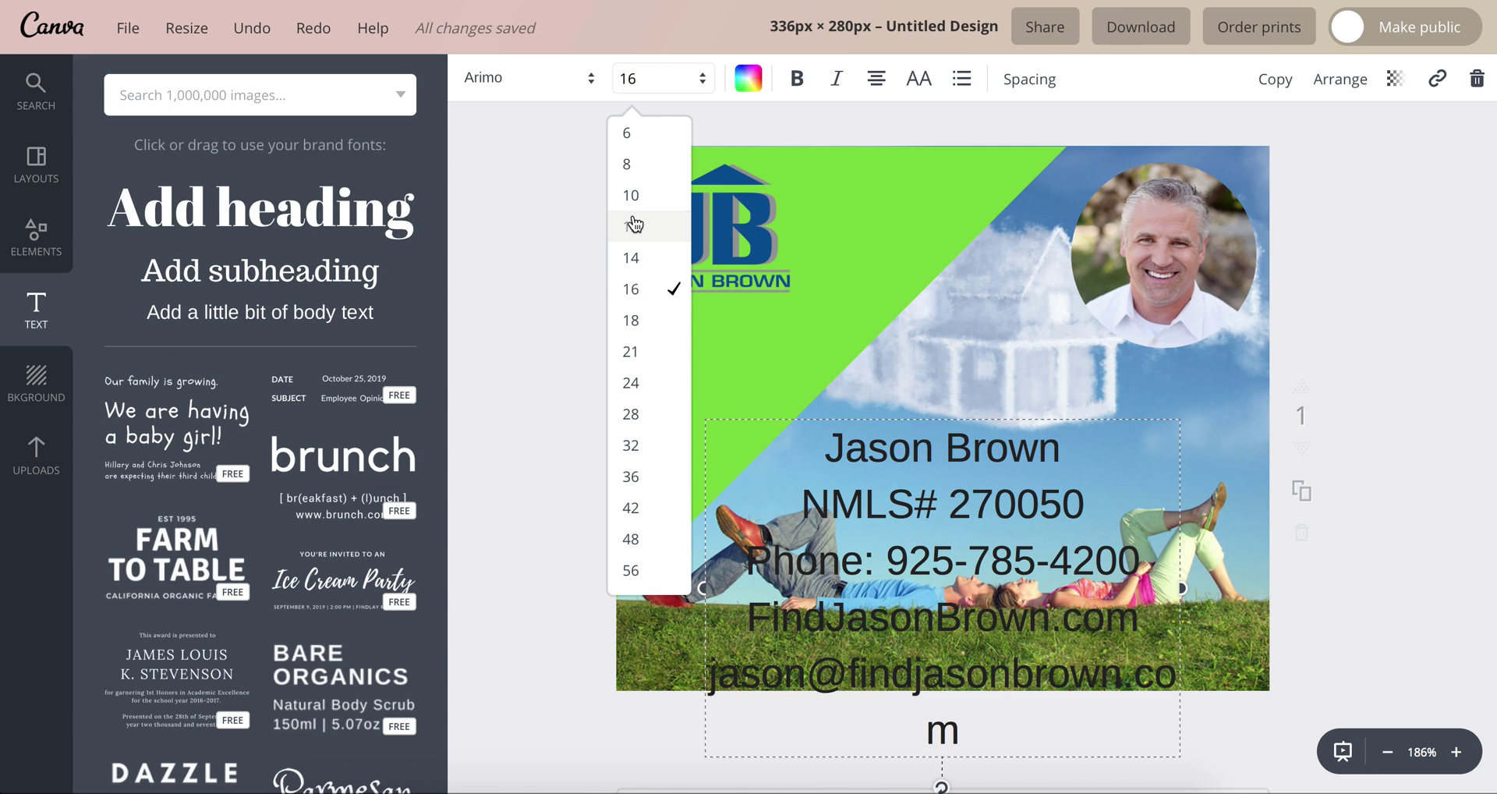
left_click(633, 226)
left_click(879, 77)
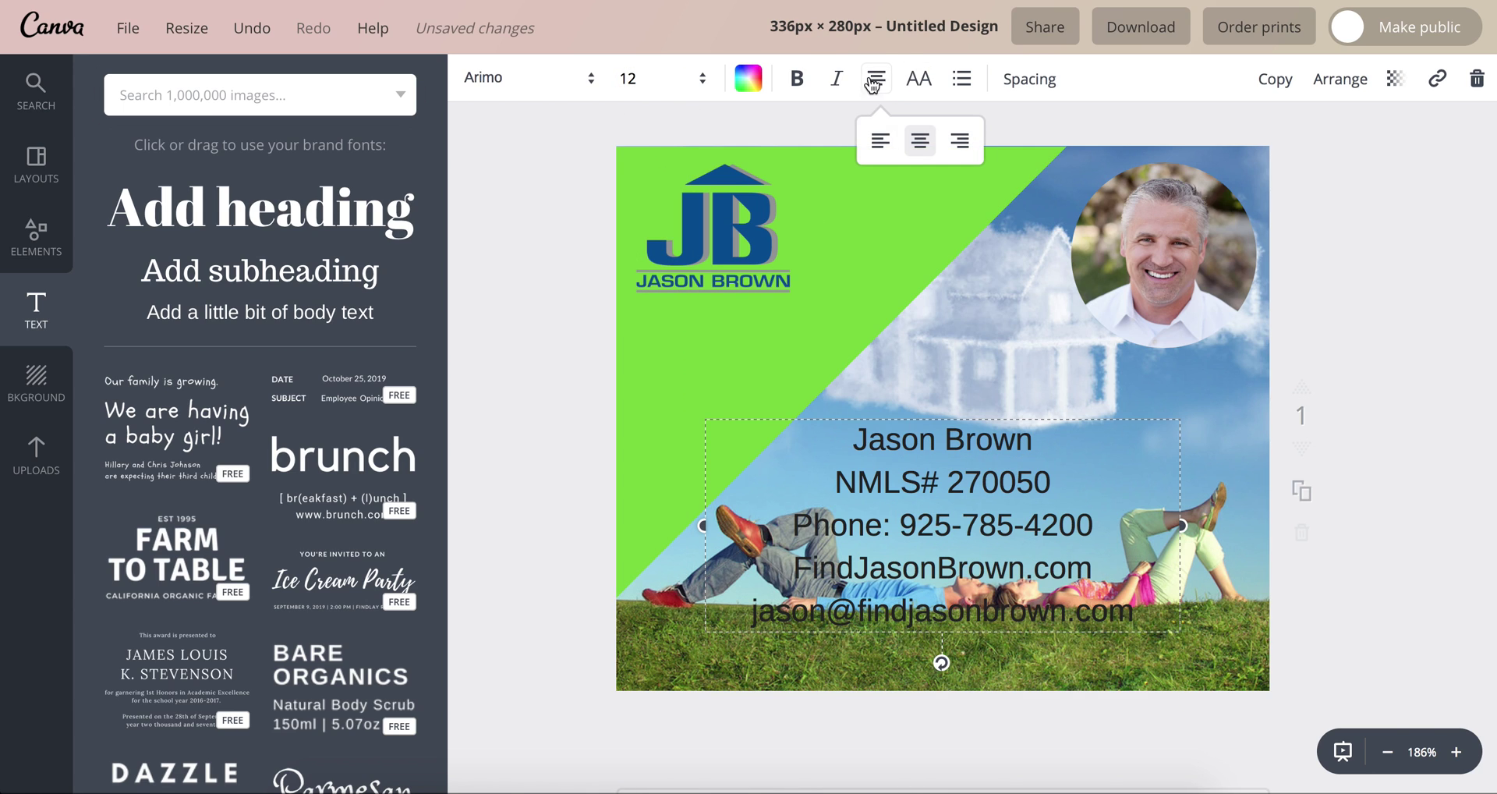
left_click(881, 143)
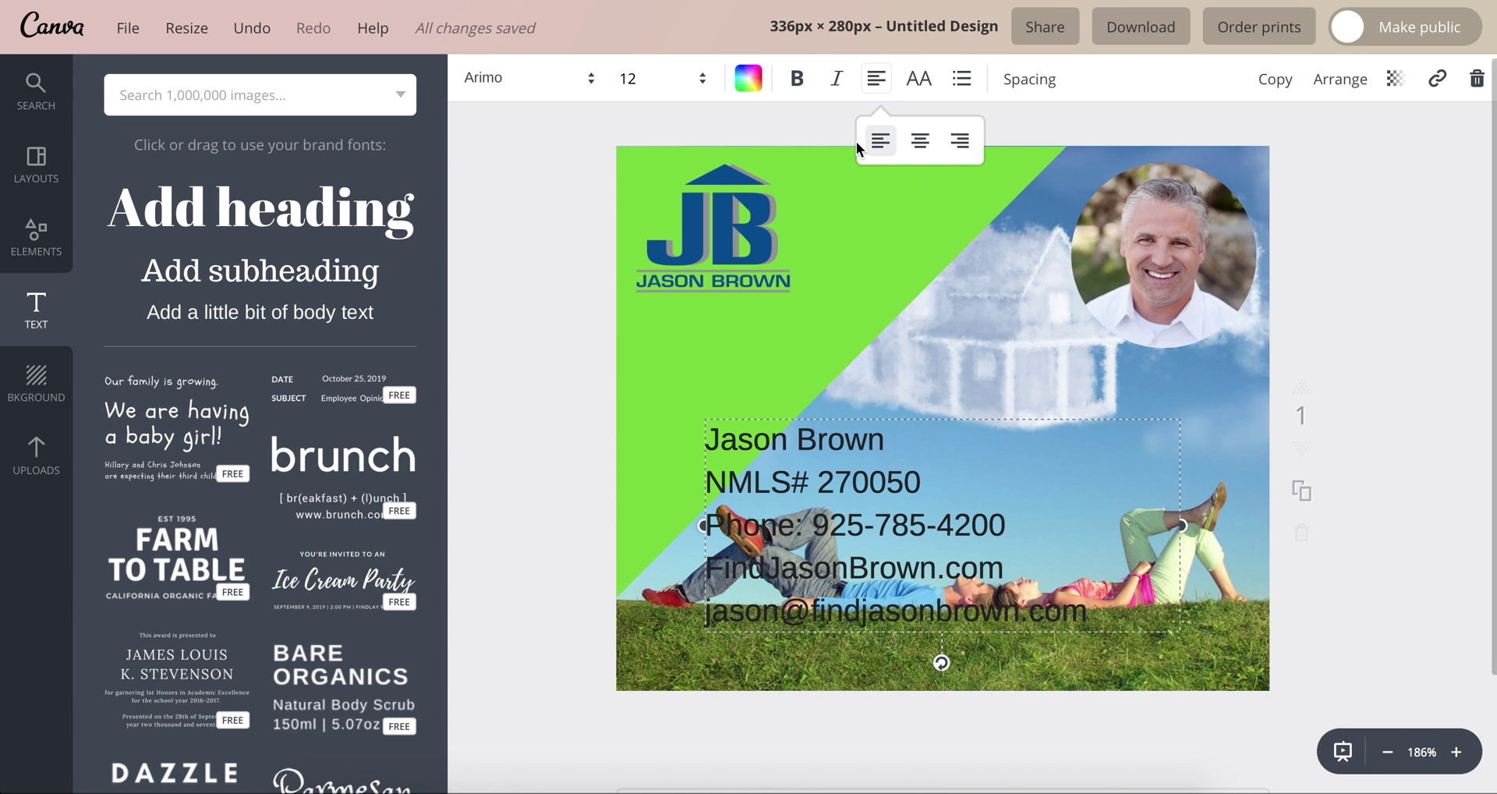
left_click(747, 78)
left_click(764, 179)
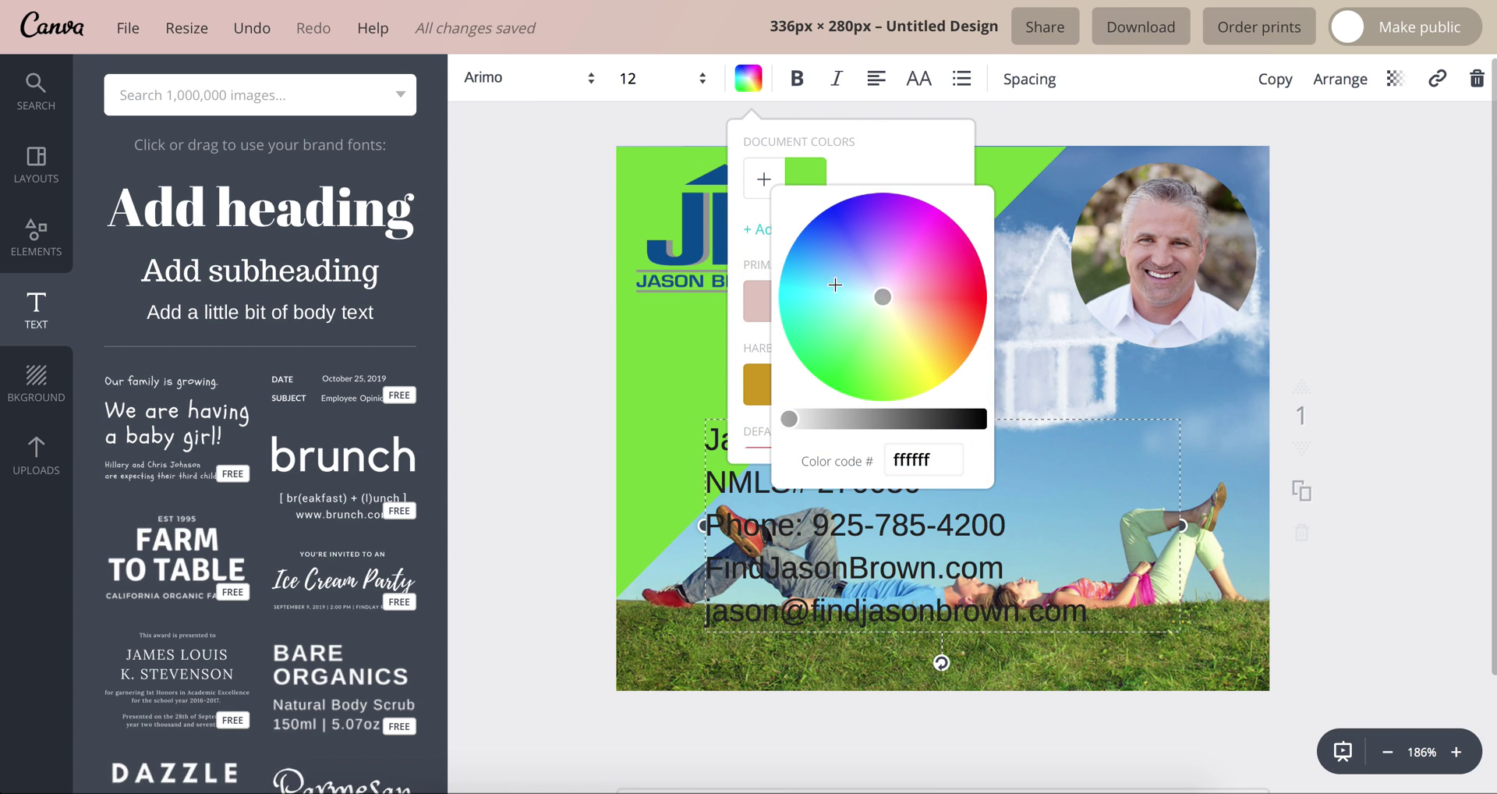
- Colour the contact text dark blue (0e4796) and move it onto the green area below the logo
double_click(907, 456)
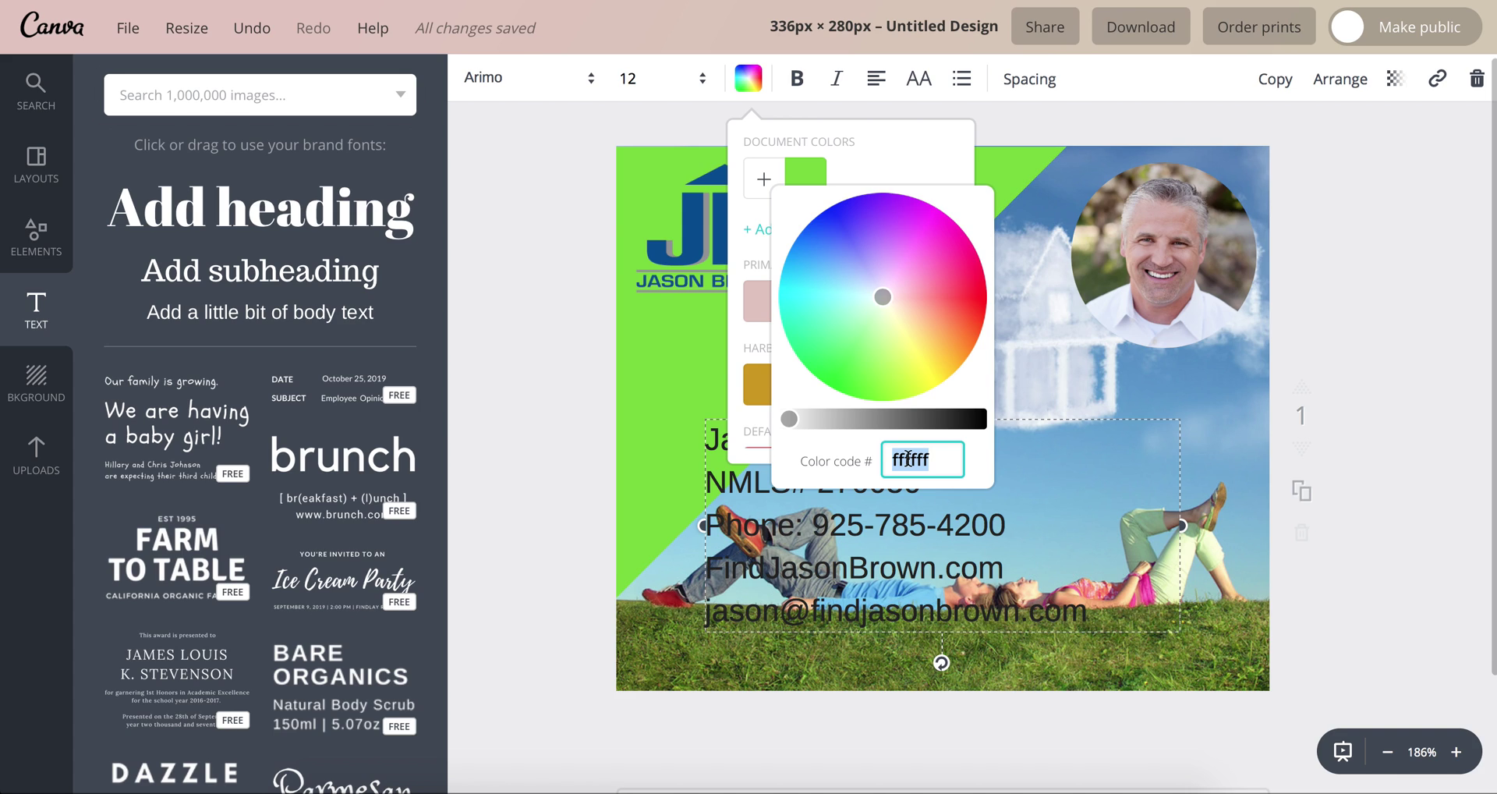
type("0e")
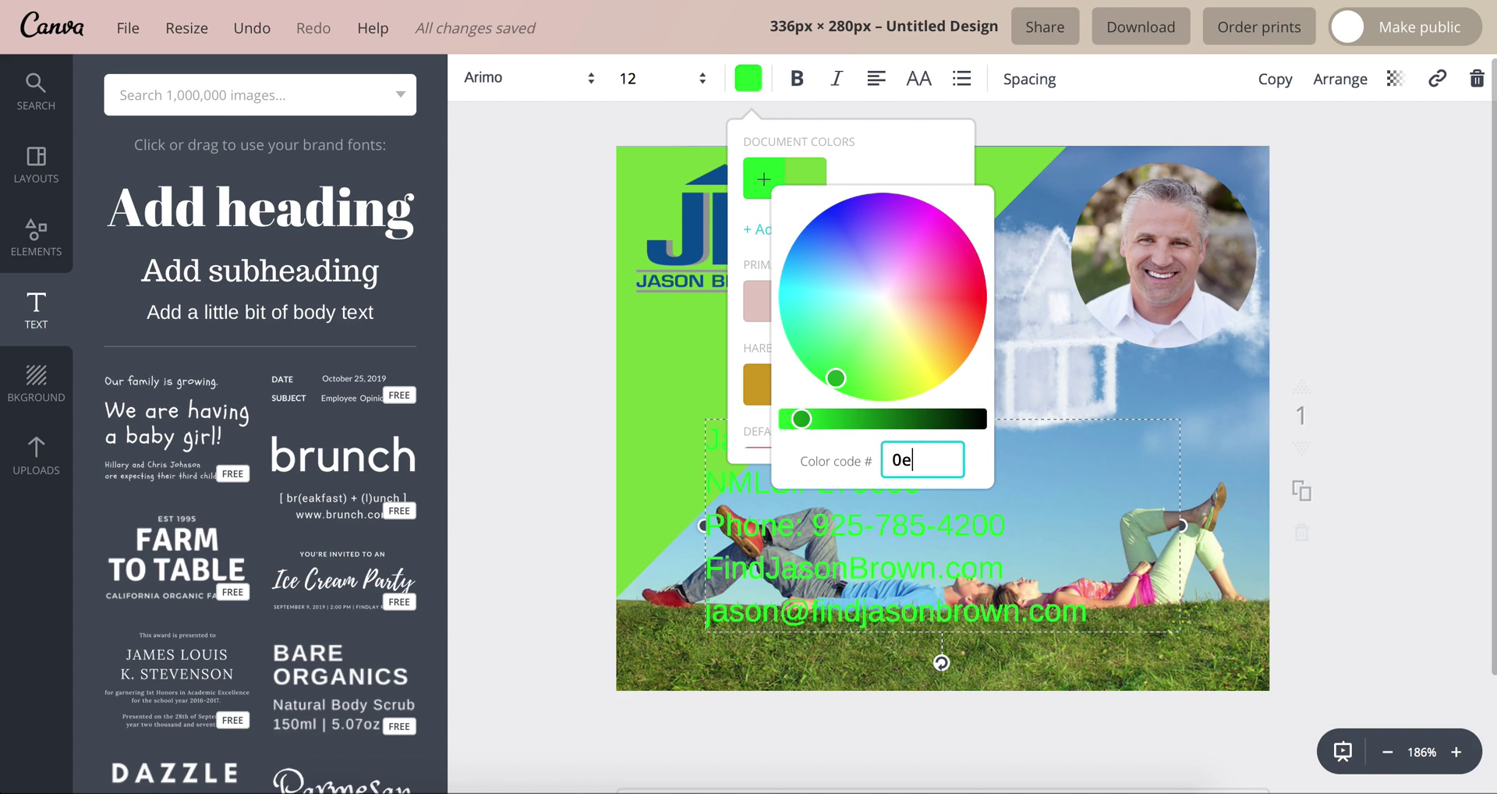
type("47")
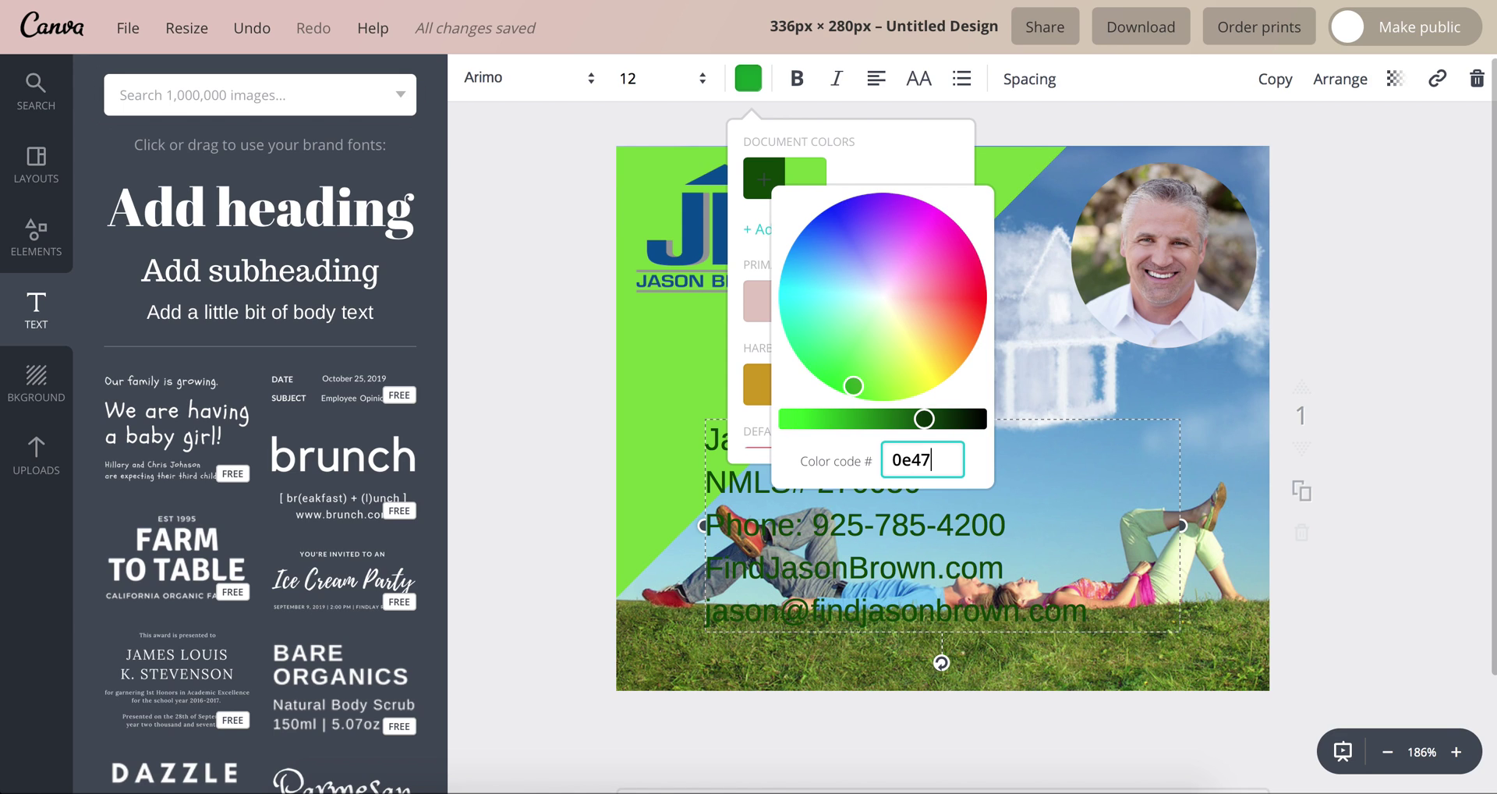
type("96")
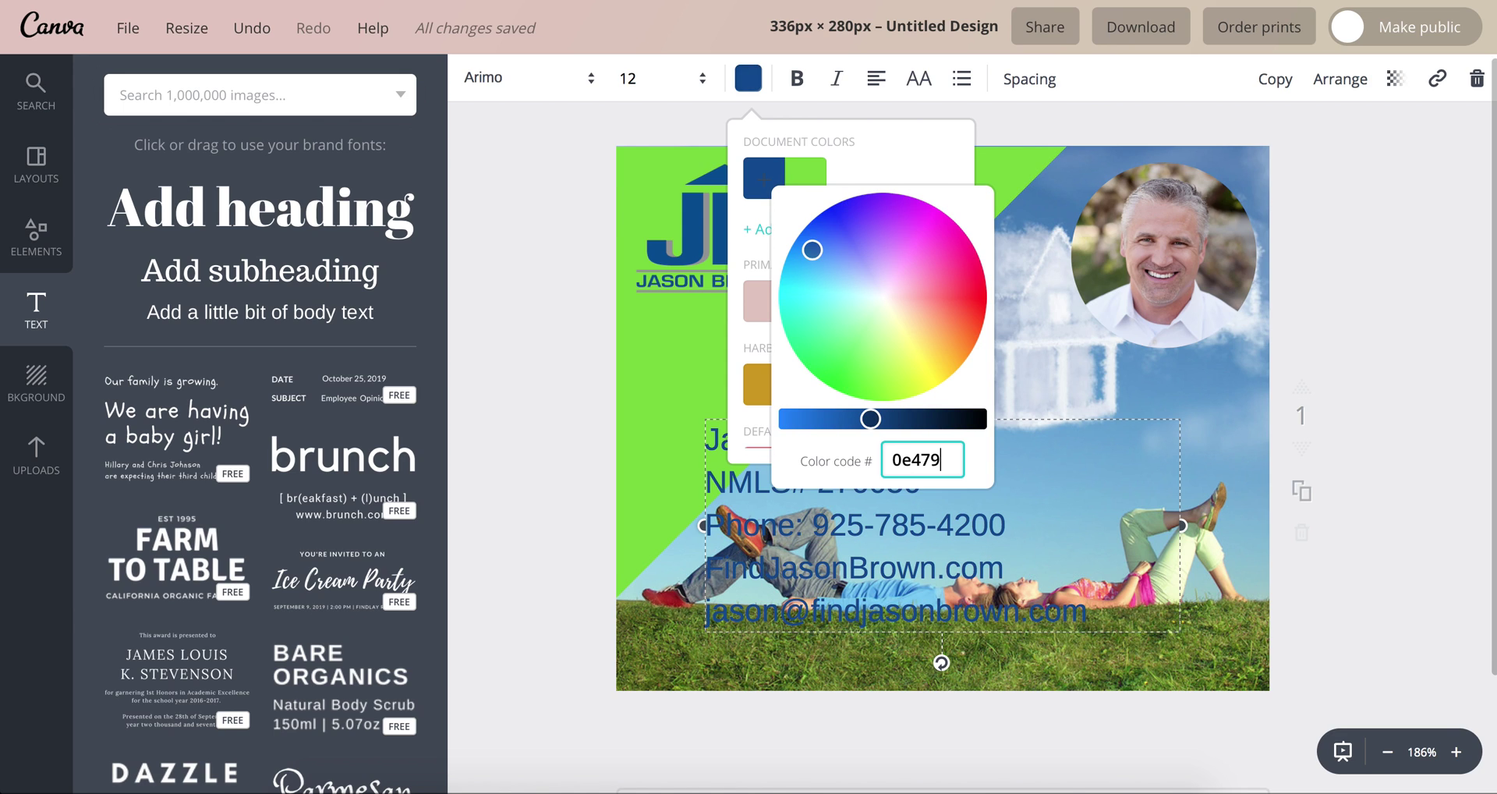
key("Return")
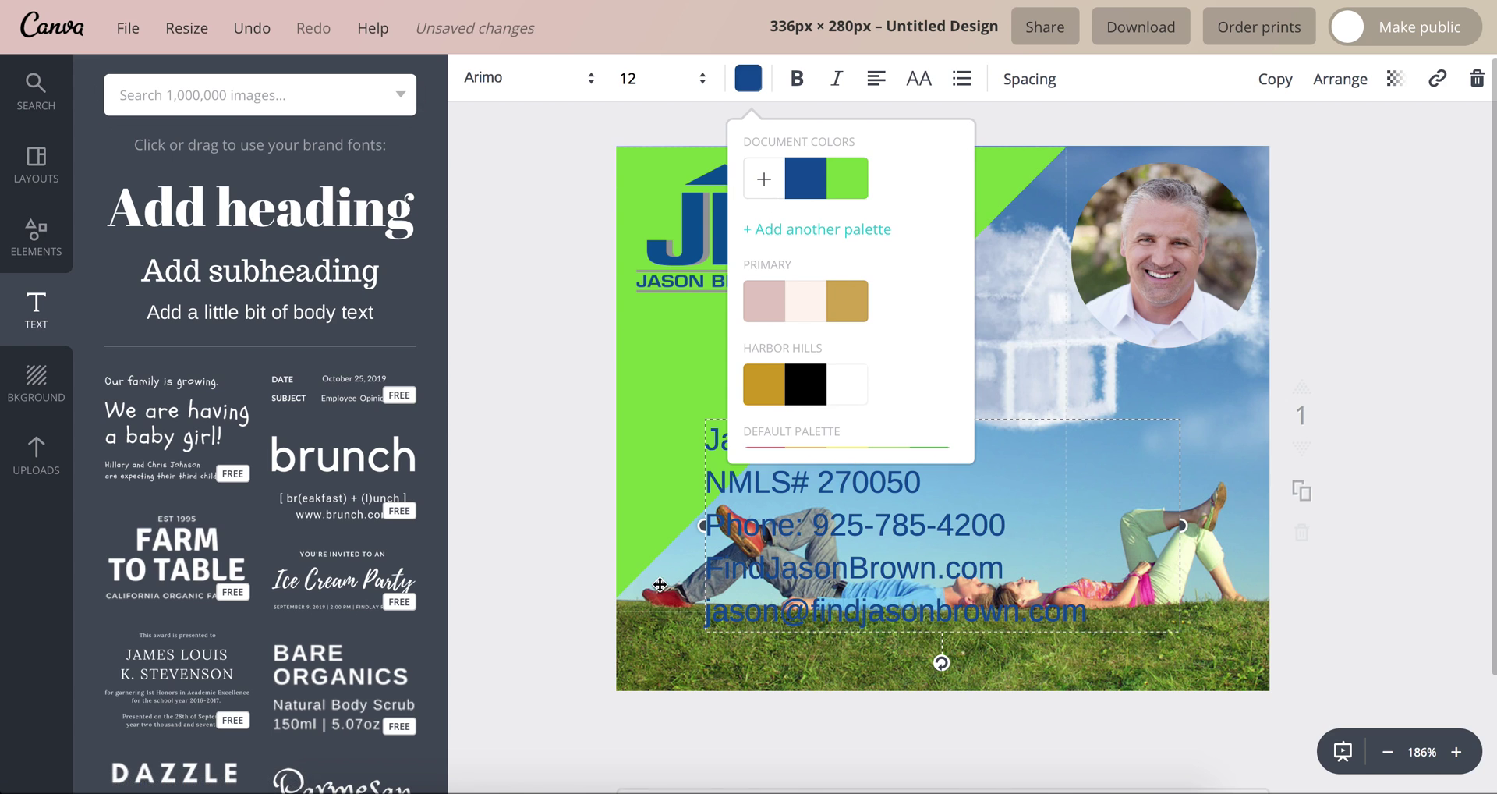
left_click_drag(847, 468, 774, 359)
left_click_drag(754, 292, 754, 293)
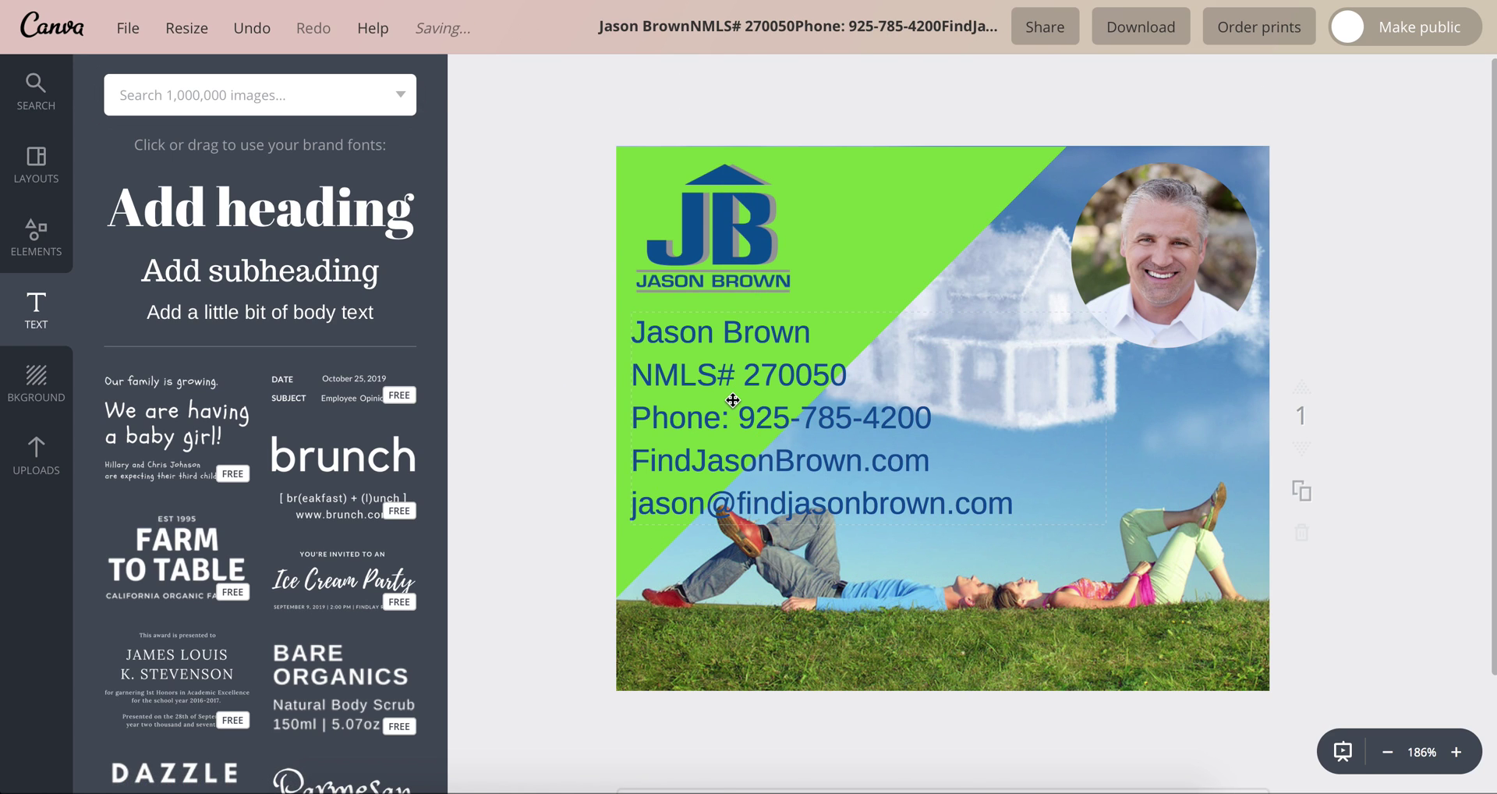
- Shrink all five contact lines to size 10 and move the block to the top-left
left_click(733, 400)
left_click_drag(631, 330, 1032, 498)
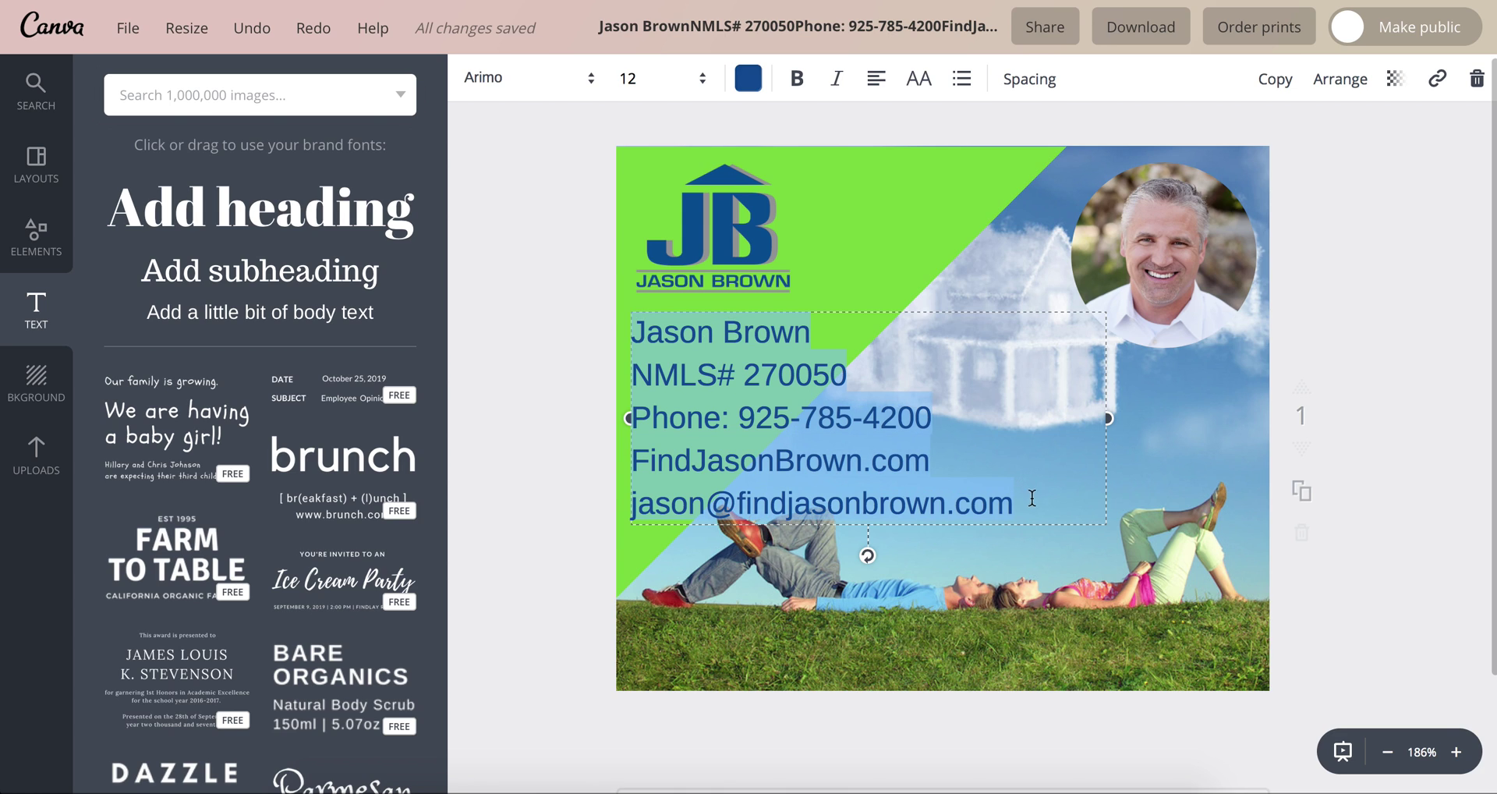
left_click(690, 85)
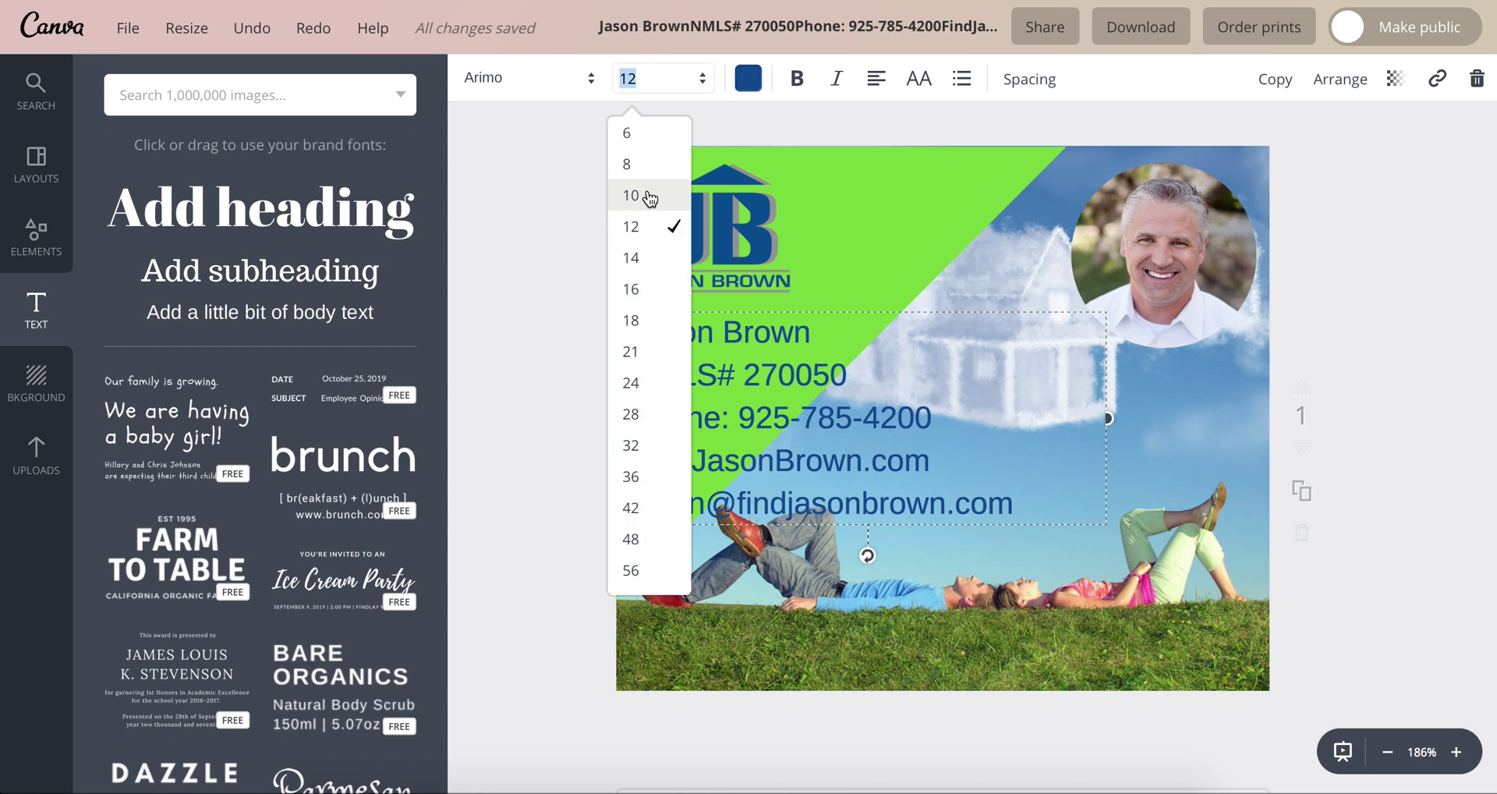
left_click(649, 197)
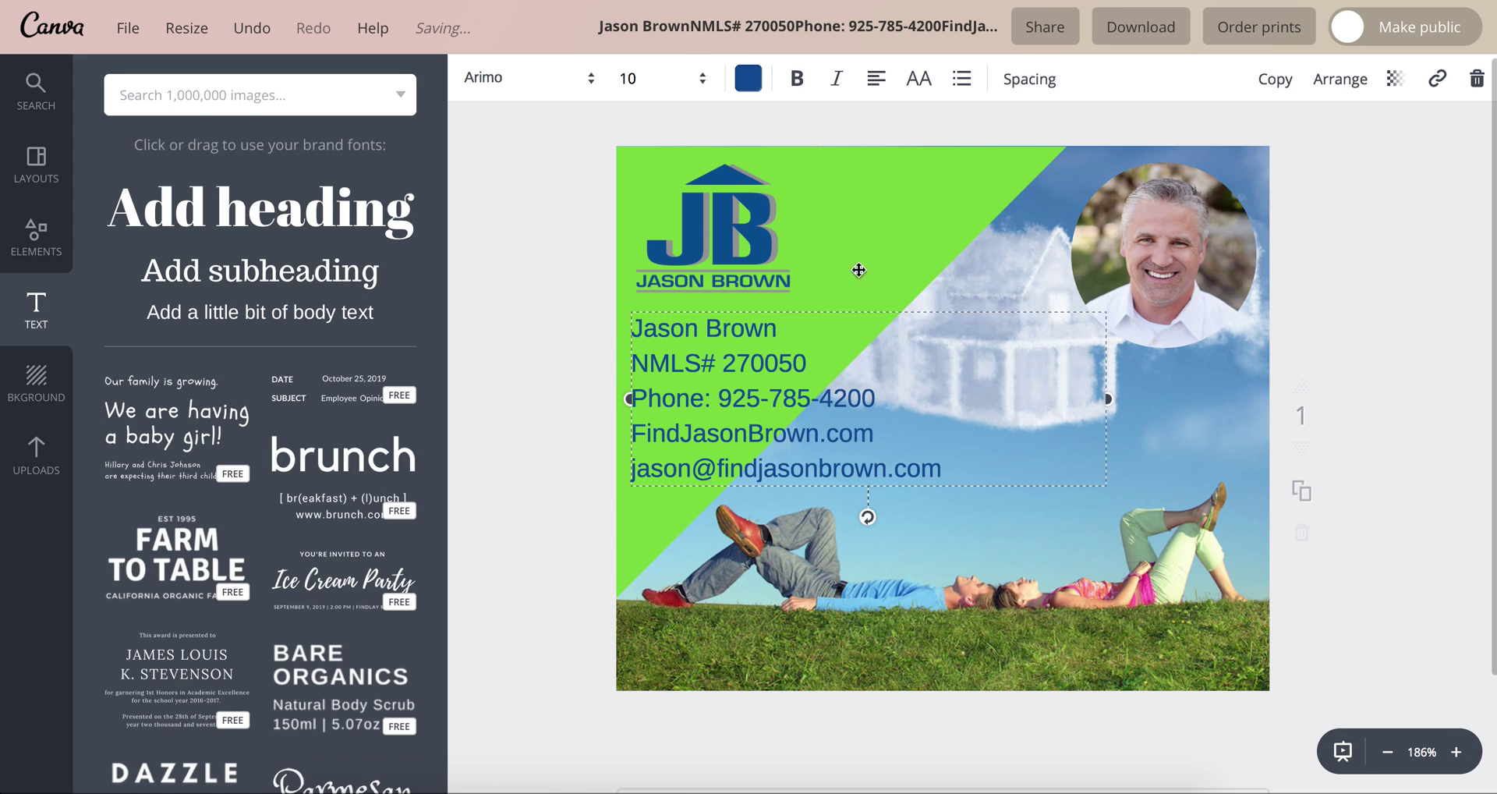
left_click_drag(722, 246, 700, 189)
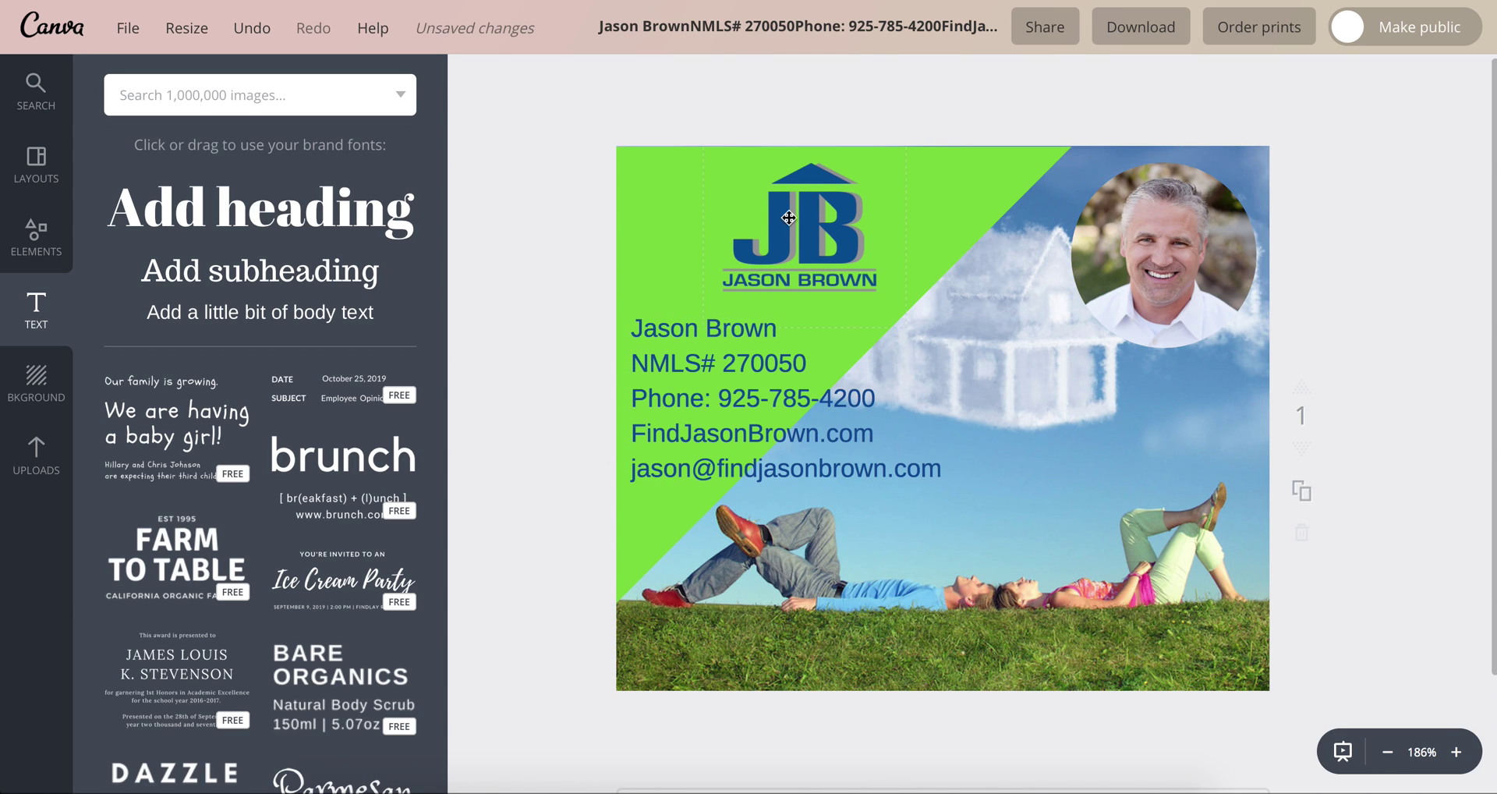
key("ctrl+z")
left_click_drag(683, 355, 671, 206)
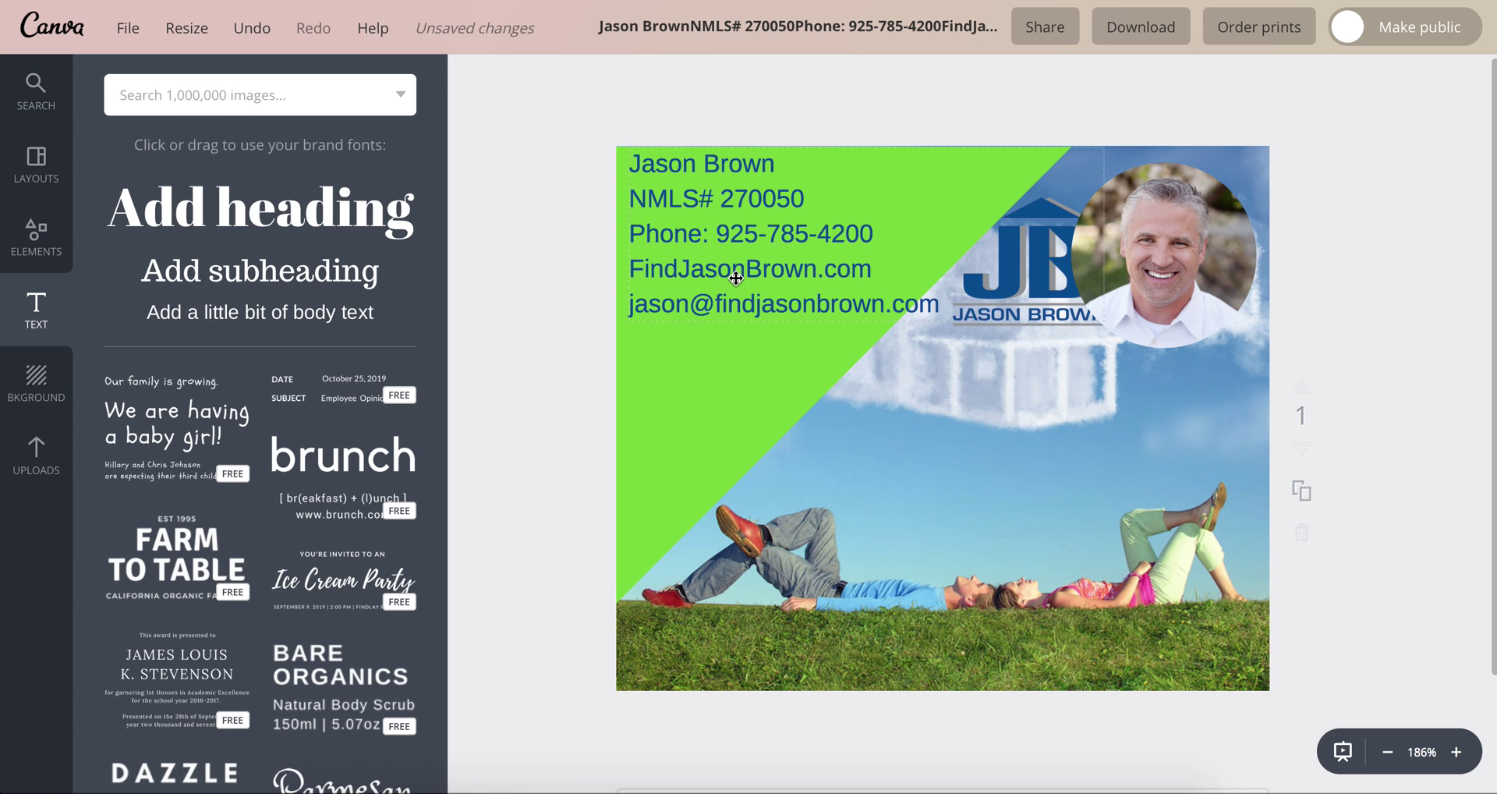
- Keep the contact lines left-aligned, placed under the JB logo in the top-left corner
left_click(876, 78)
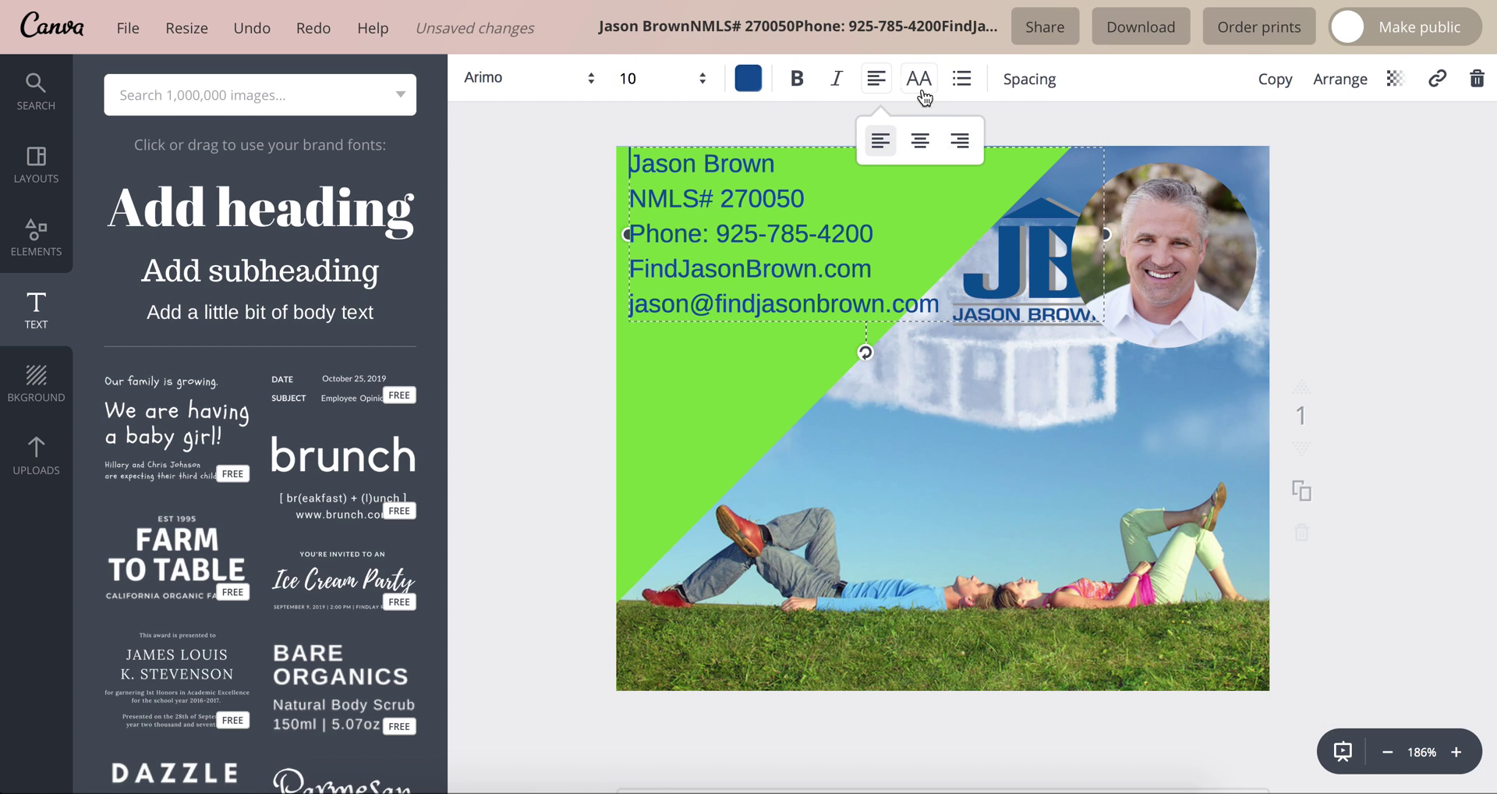
left_click(956, 141)
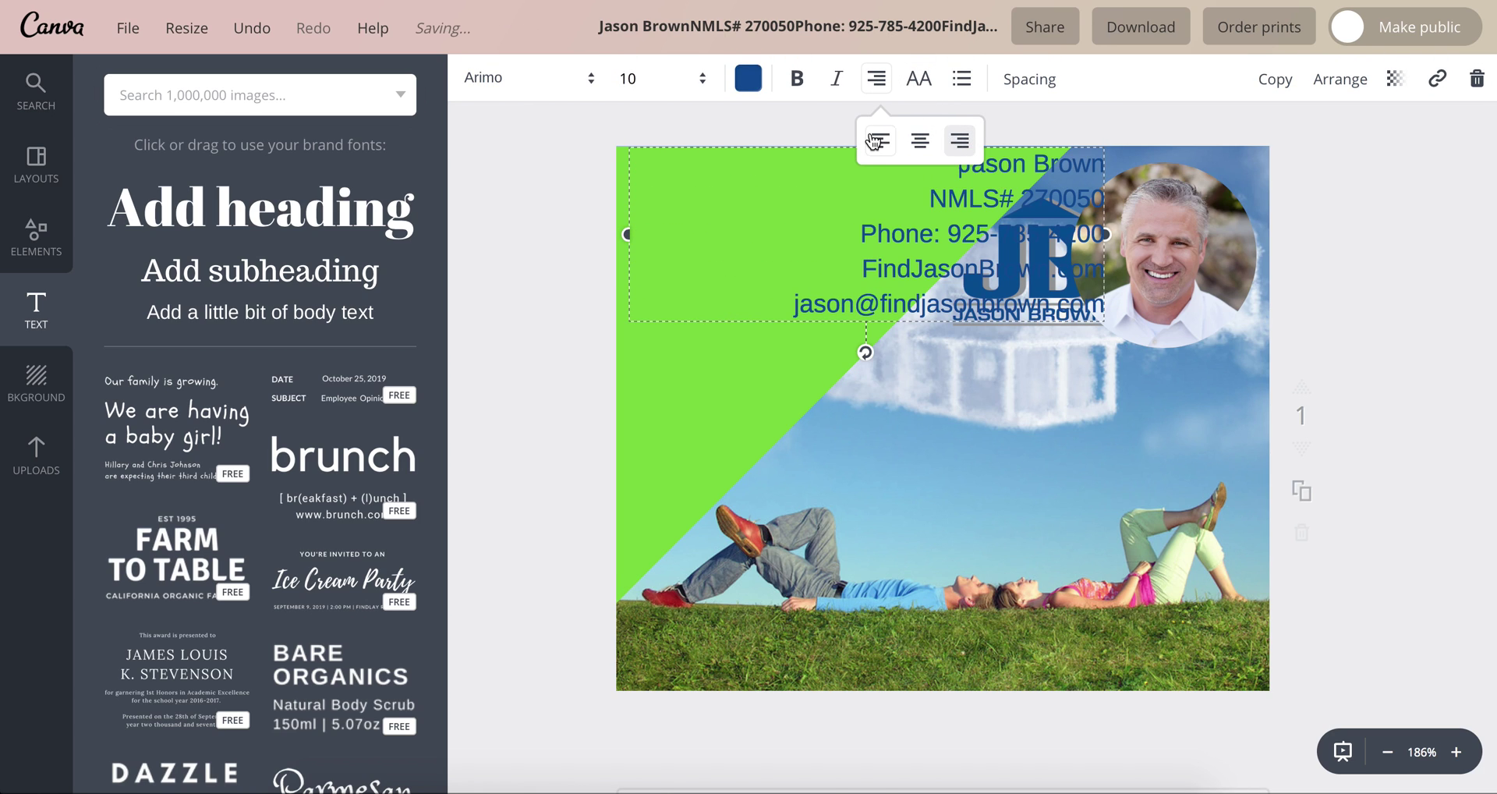
left_click(879, 141)
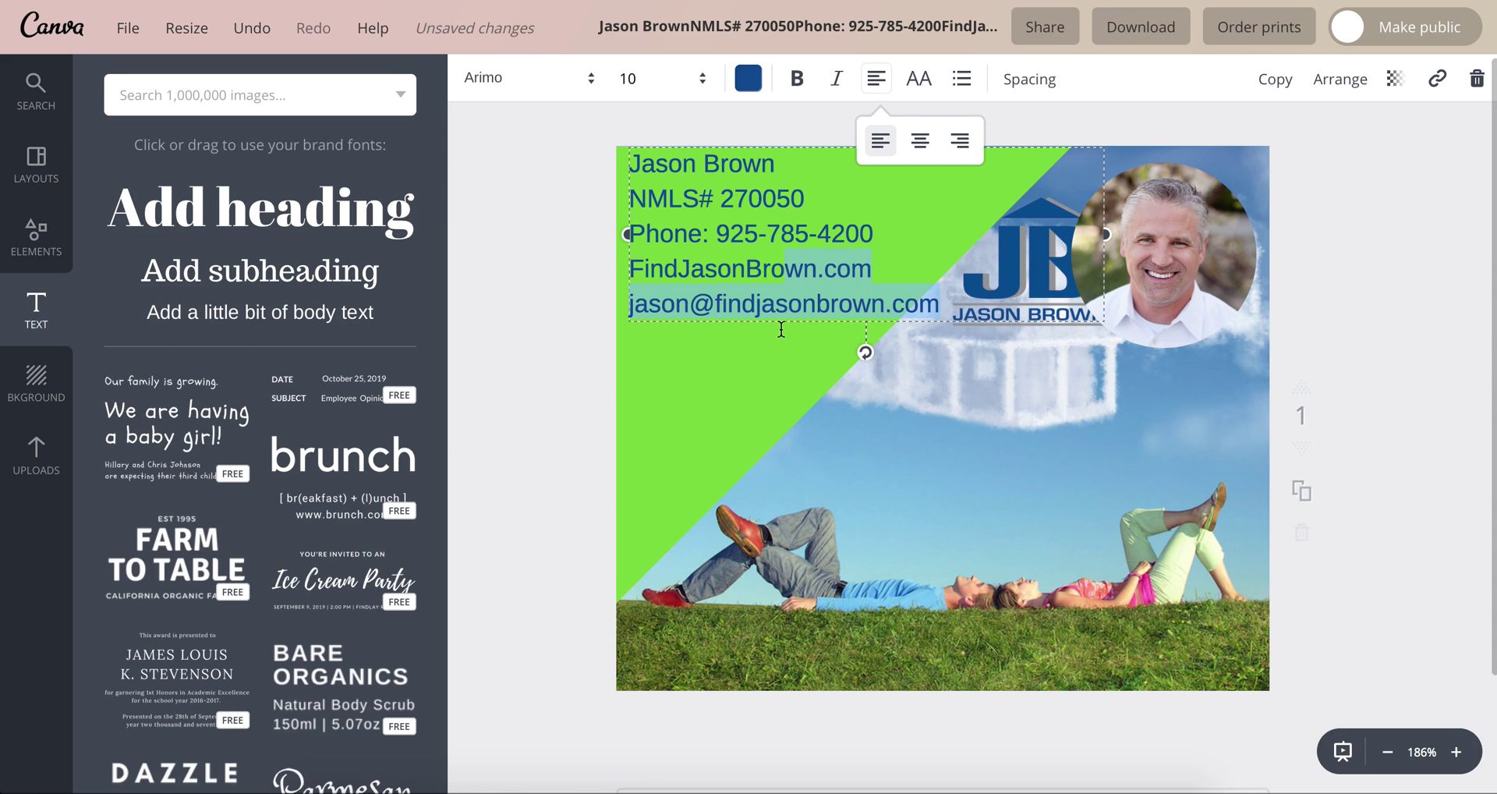
left_click(748, 197)
left_click_drag(939, 303, 683, 302)
key("End")
key("shift+Home")
left_click(618, 384)
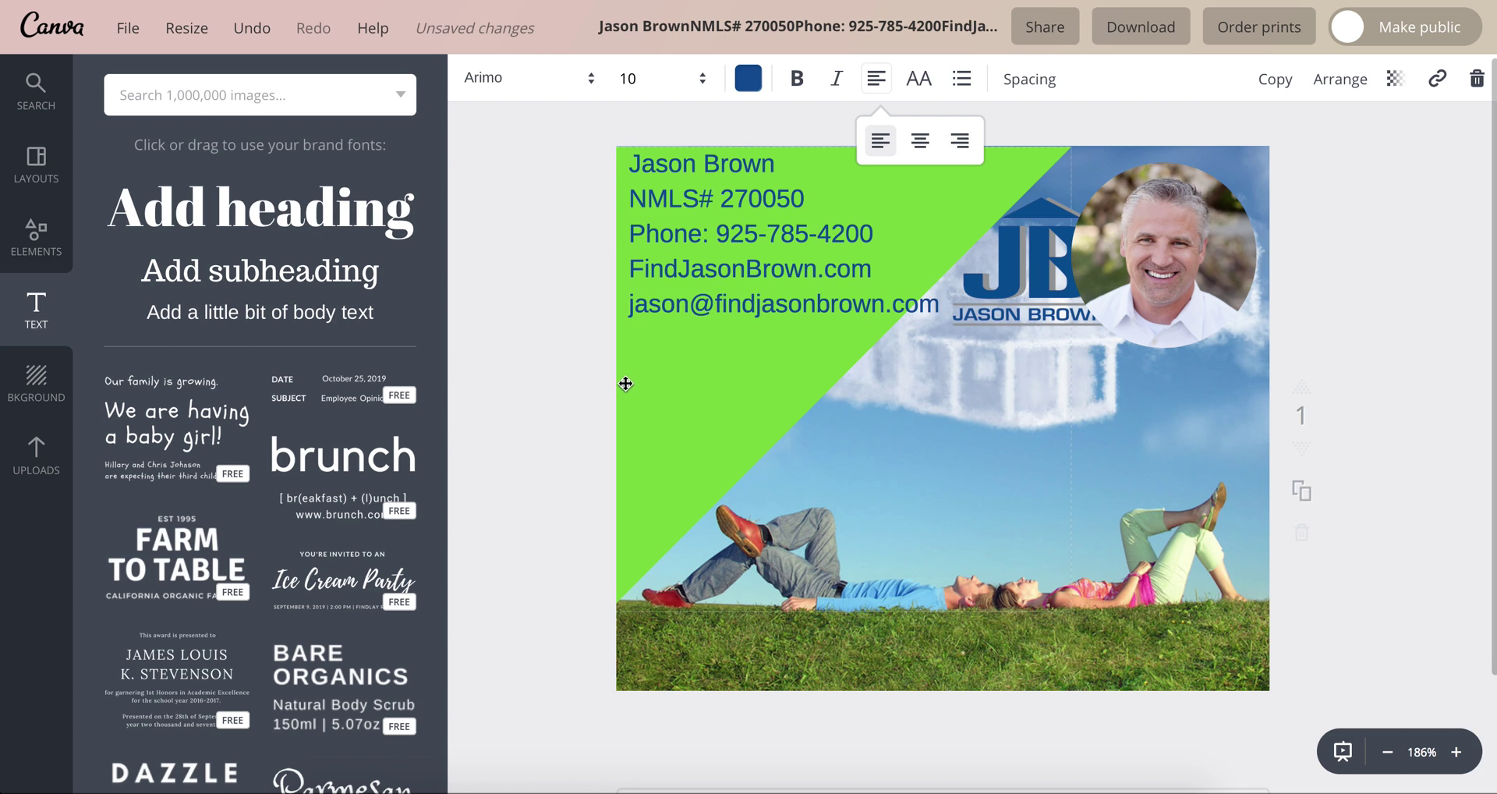
left_click_drag(745, 207, 755, 380)
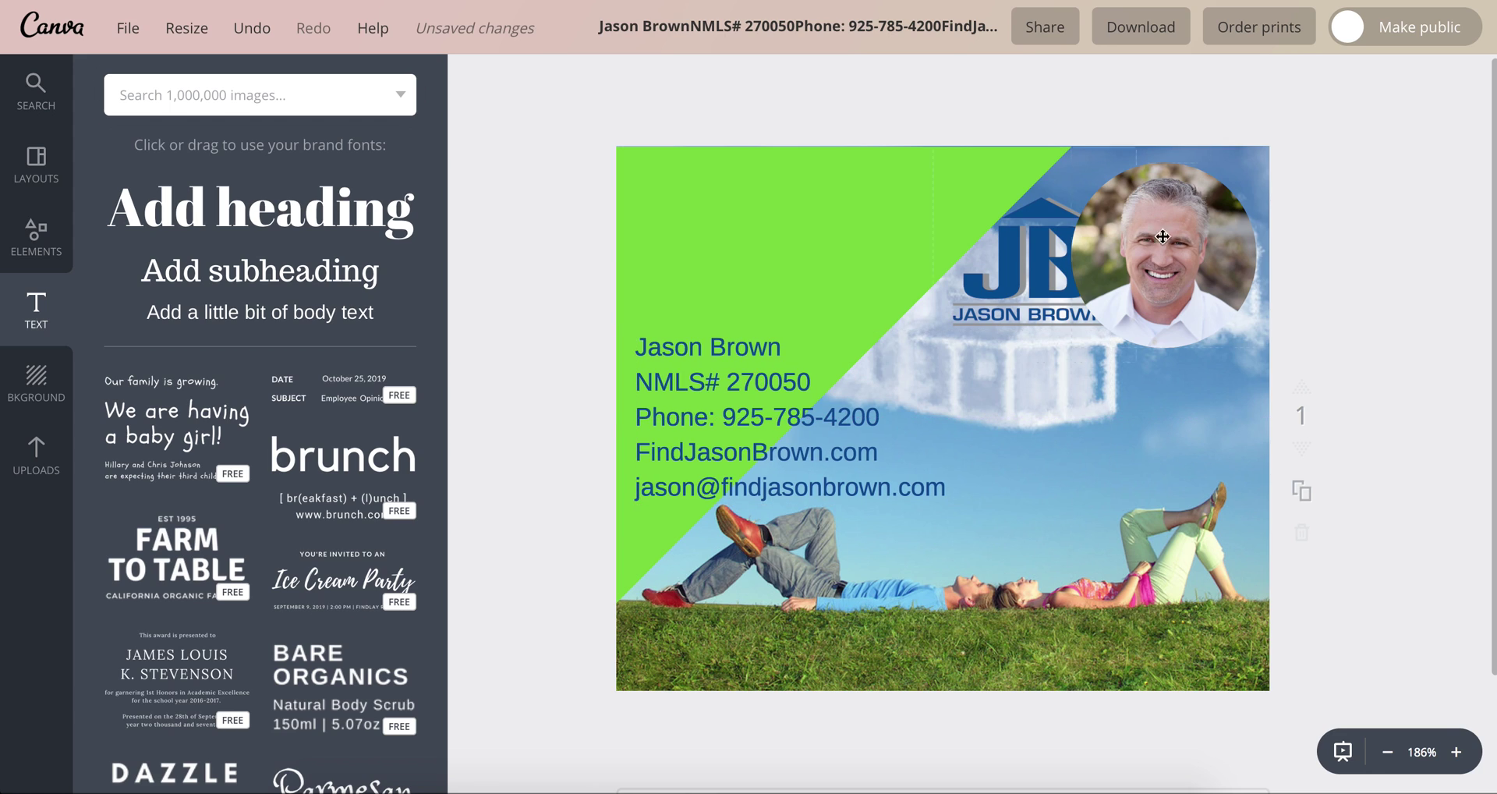
left_click_drag(1036, 257, 696, 220)
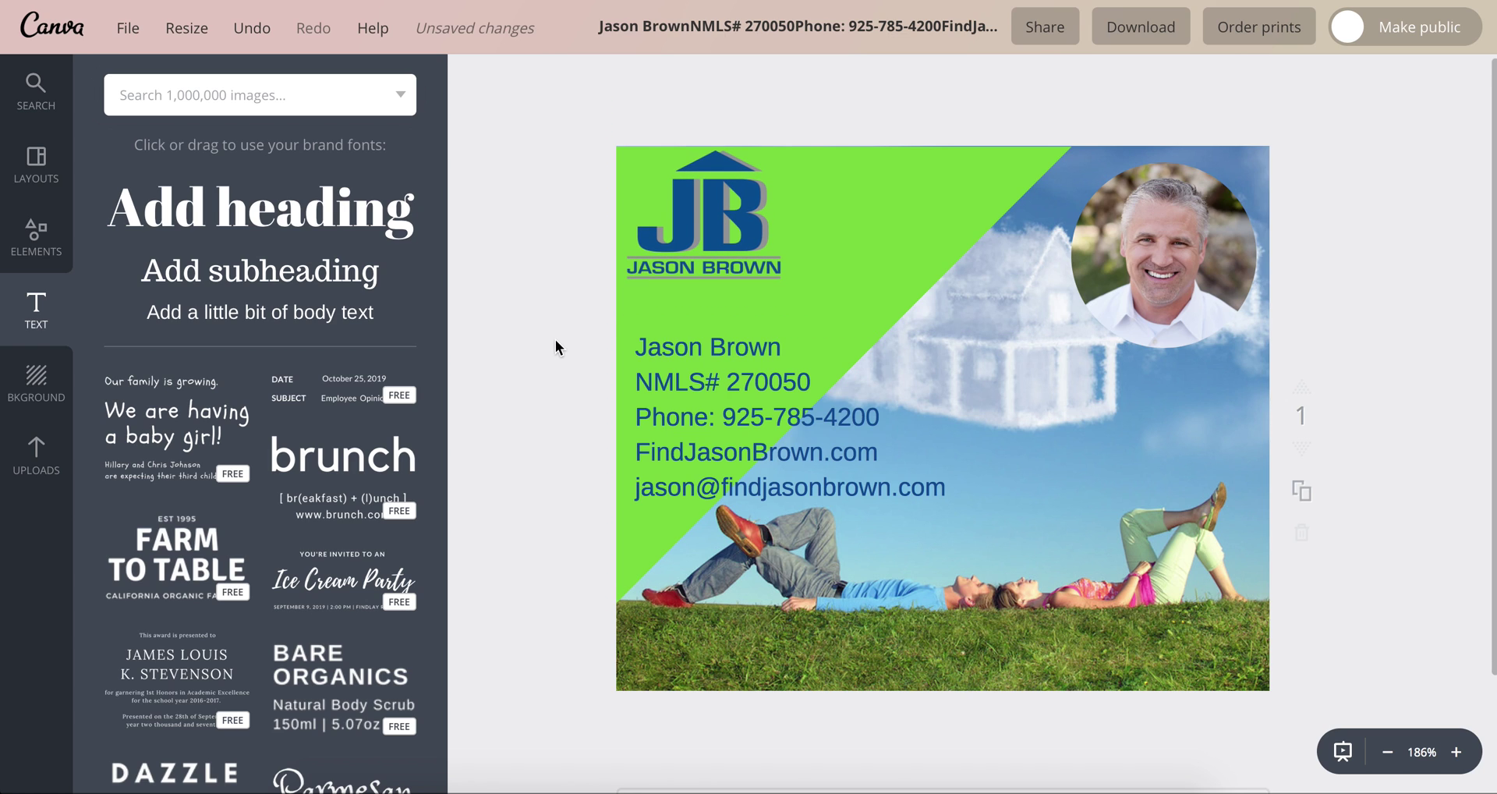
- Add a rounded square, fill it with the document's dark blue, and squash it into a thin bar below the headshot
left_click(31, 236)
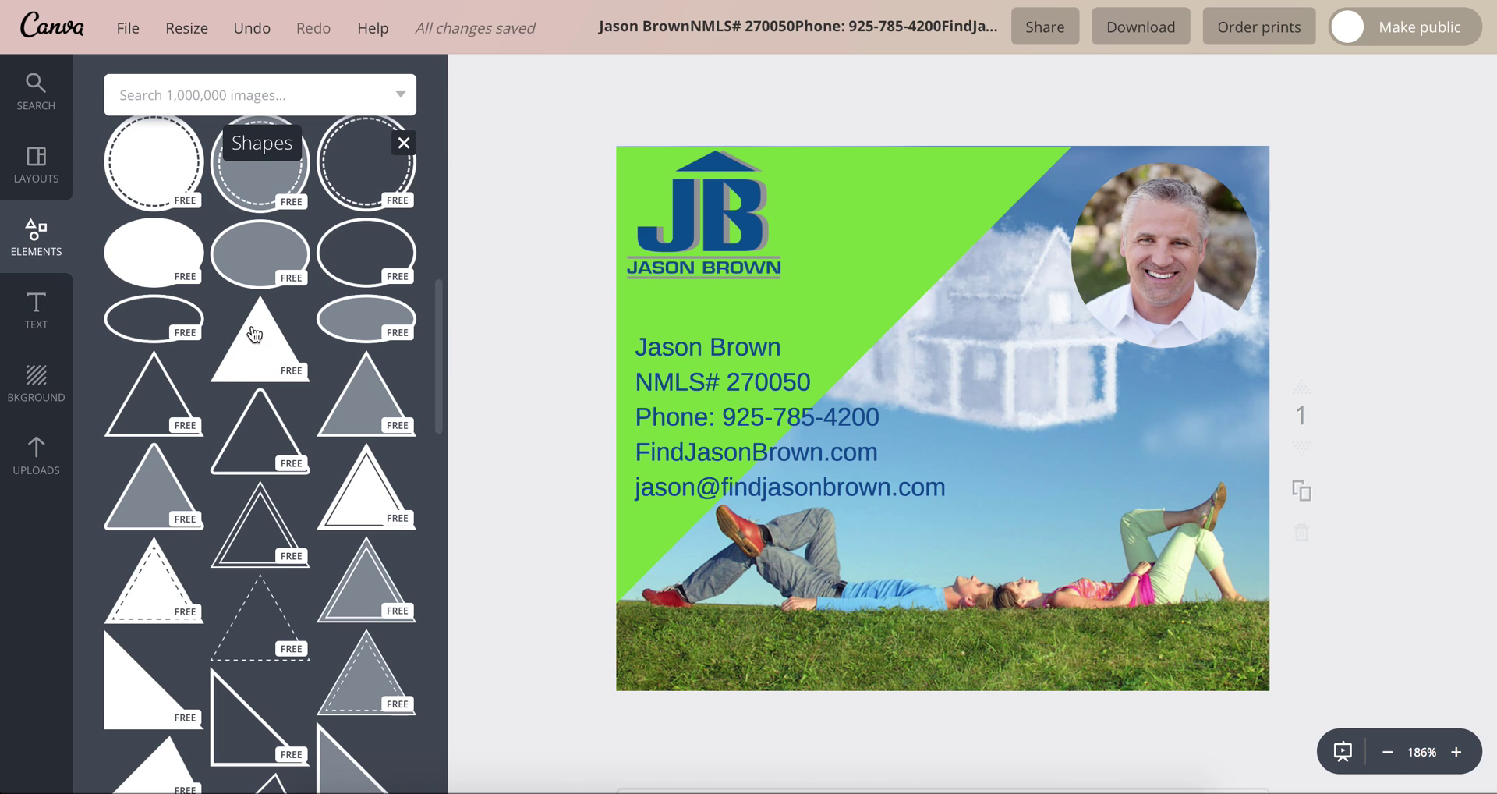
scroll(251, 333, "up", 5)
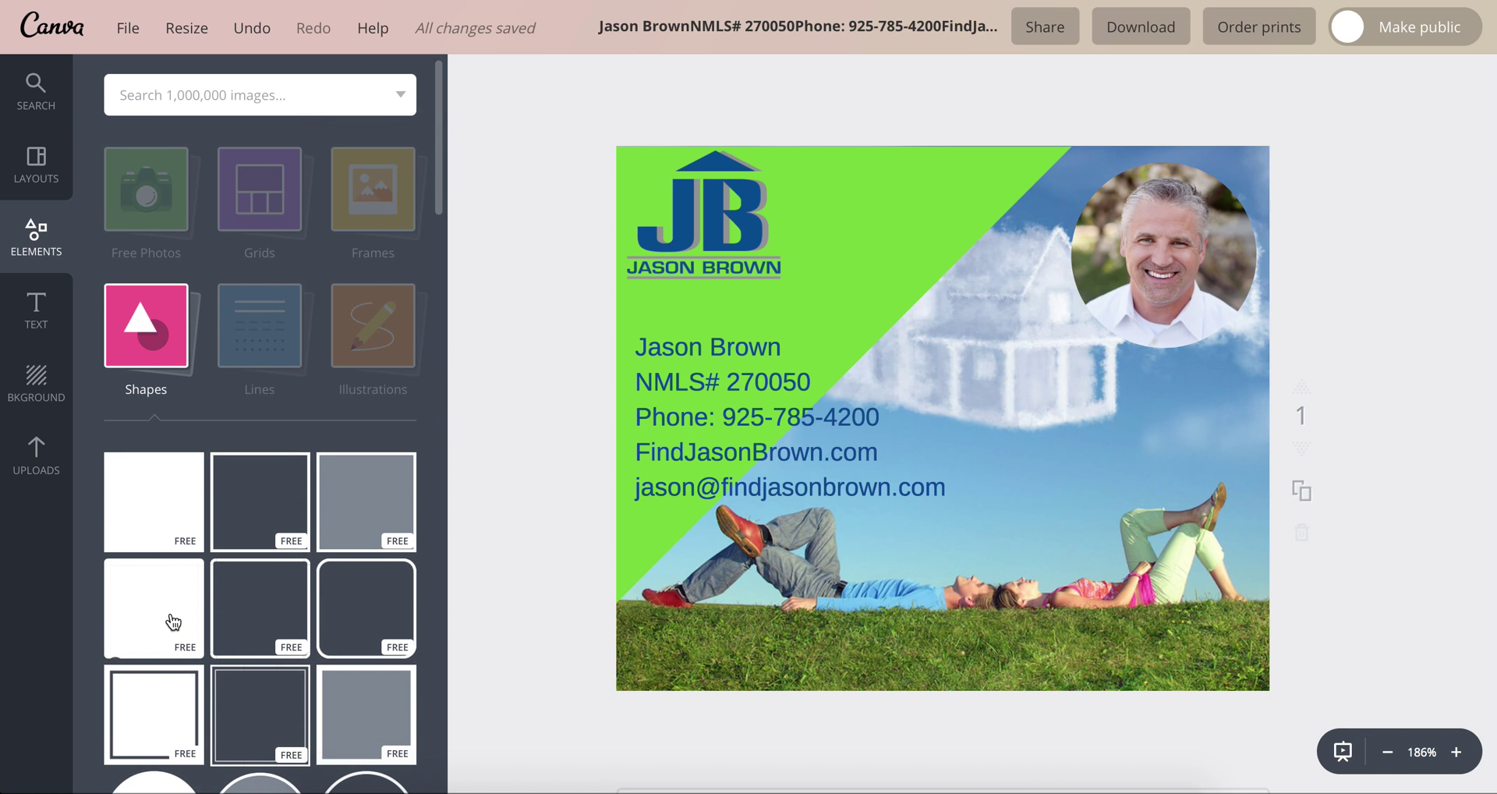
left_click(173, 621)
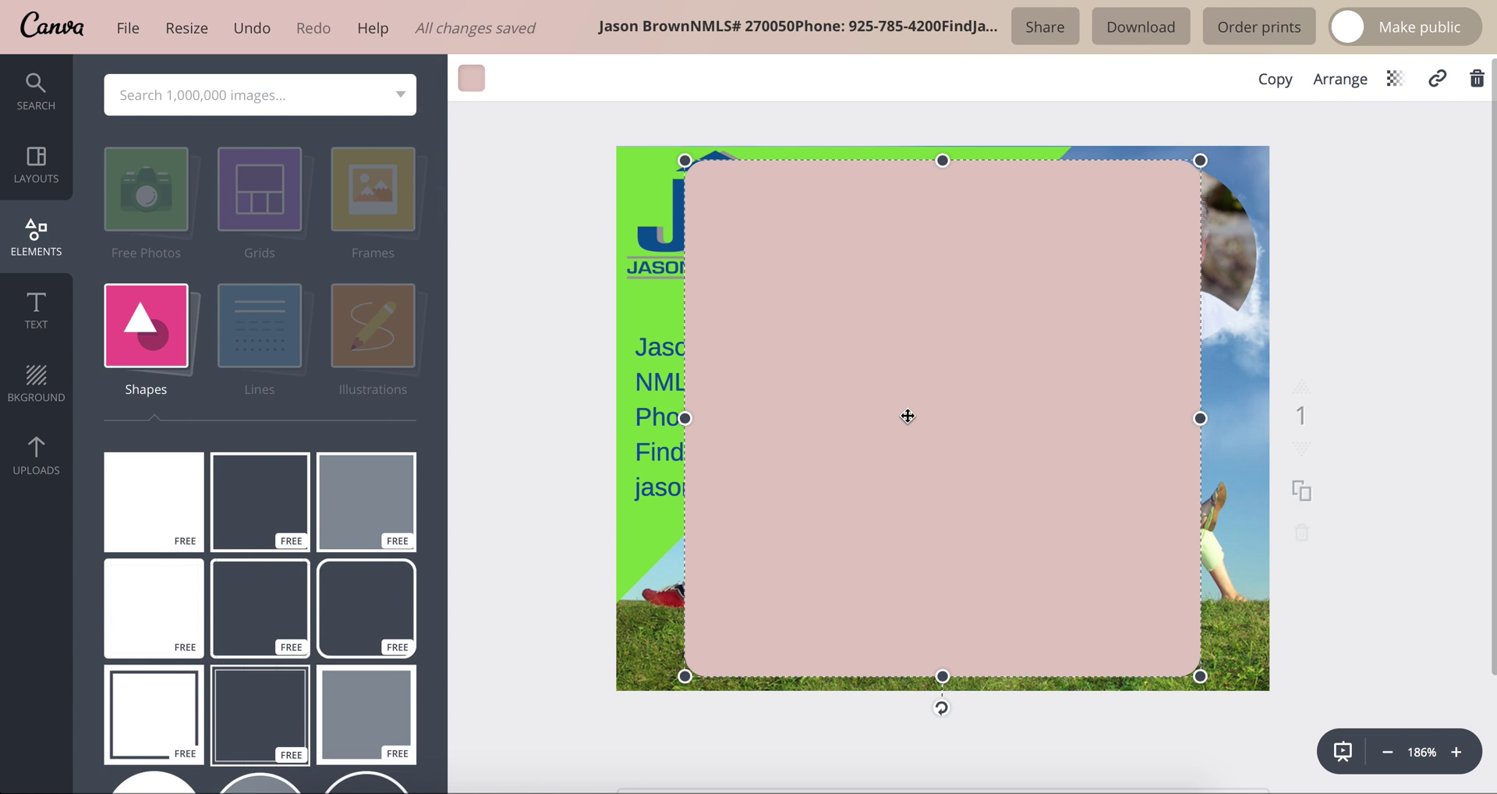
left_click(471, 78)
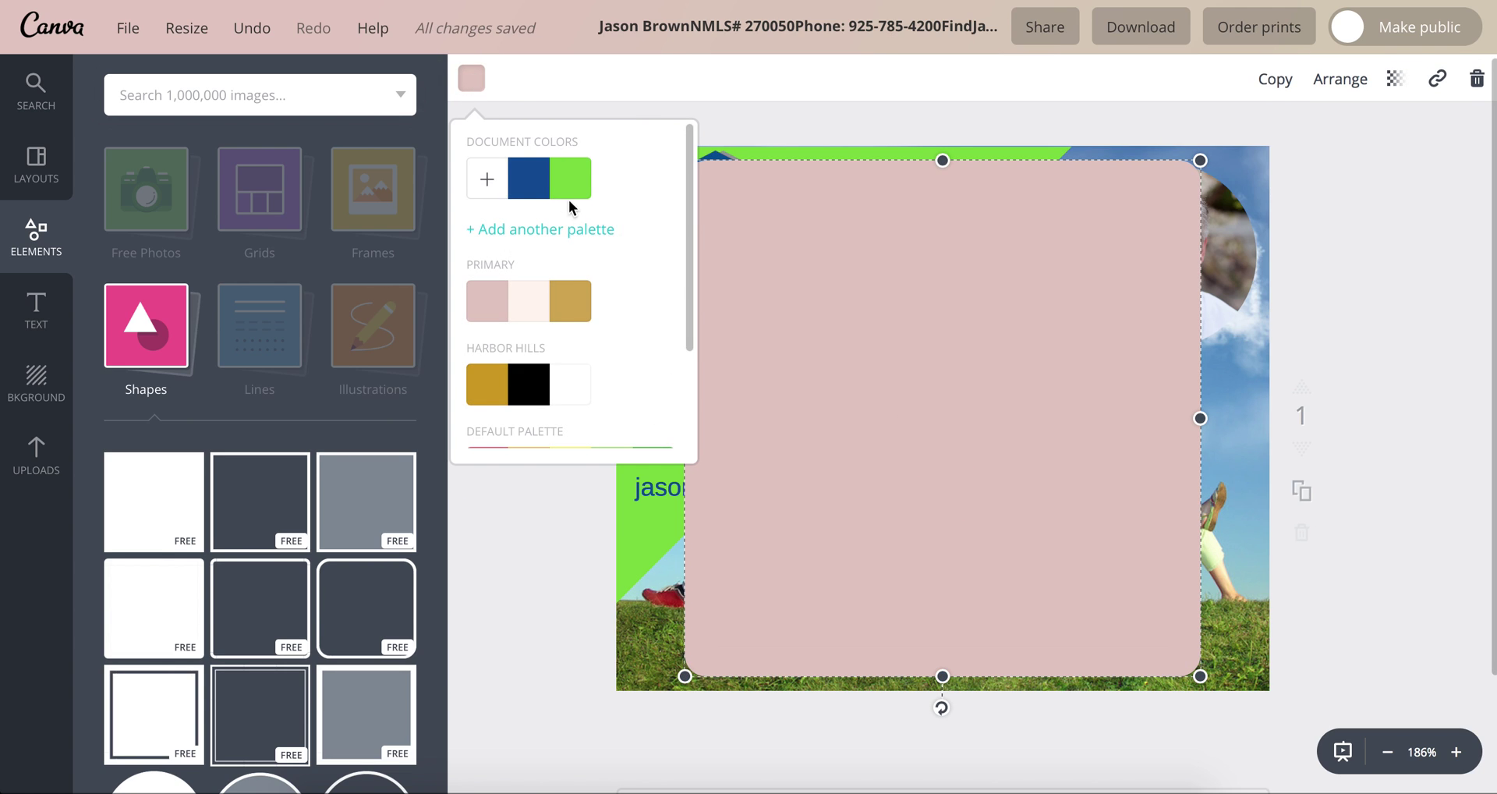
left_click(526, 191)
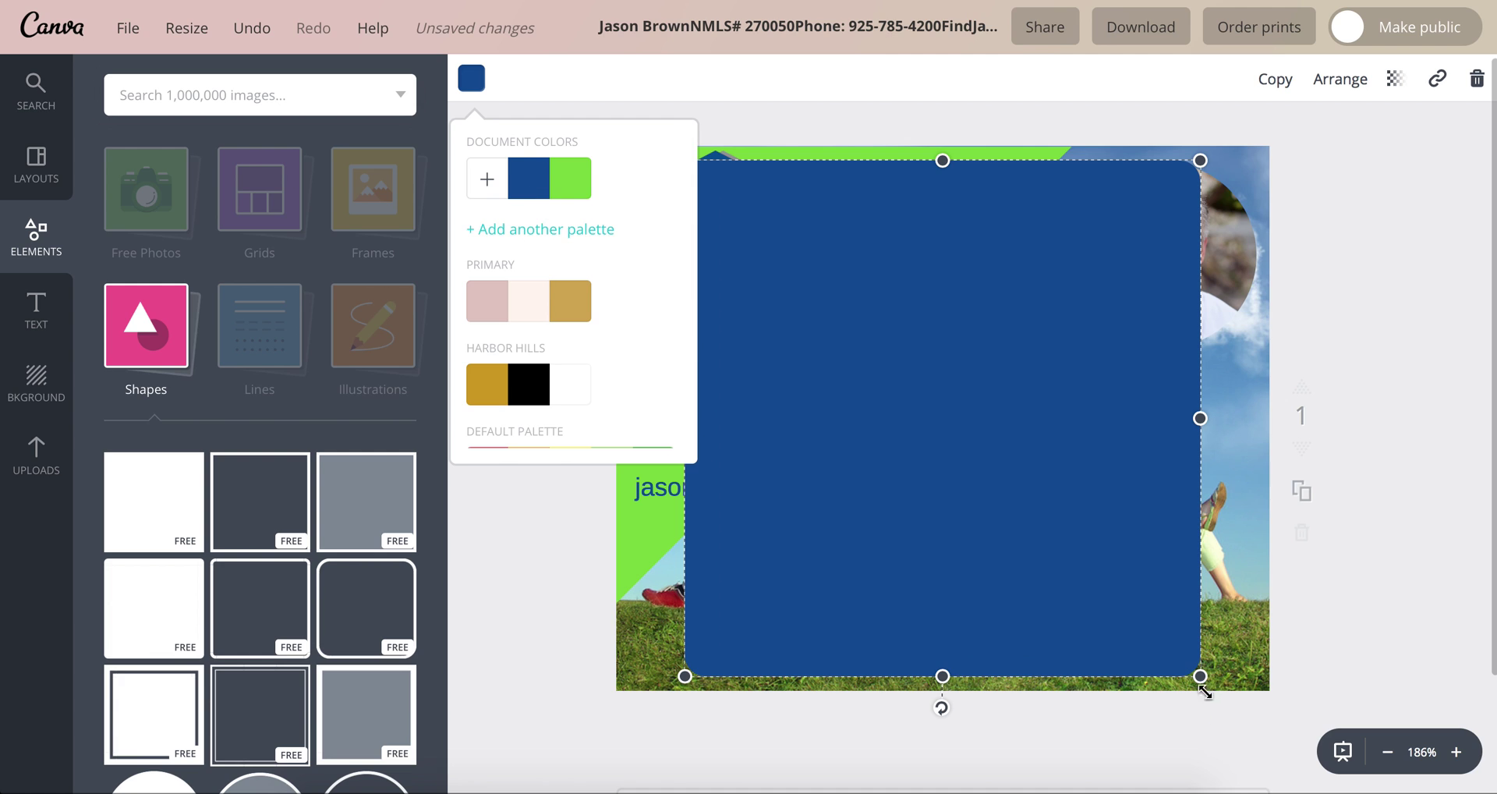
left_click_drag(1200, 676, 845, 466)
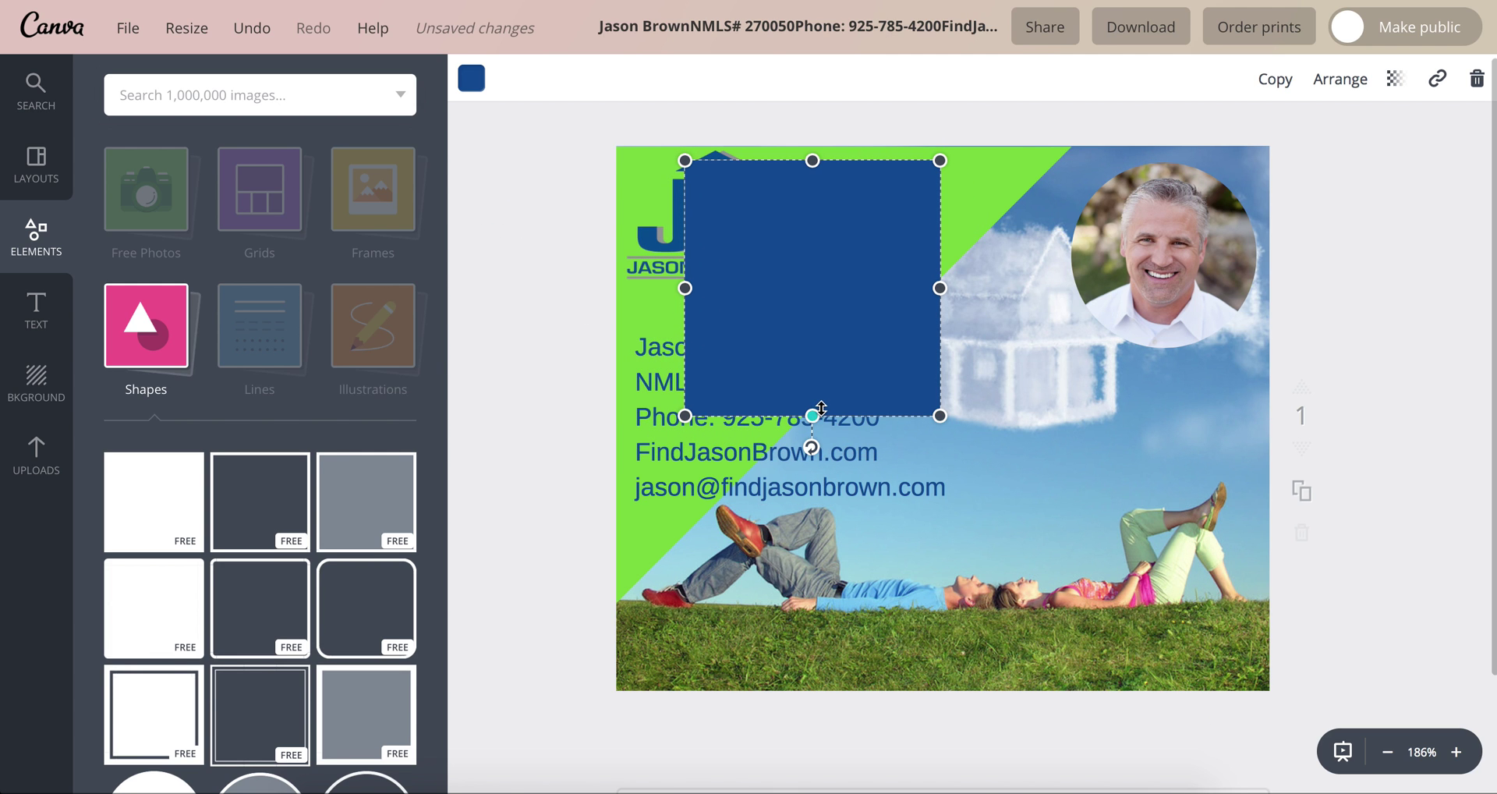
left_click_drag(815, 417, 1166, 421)
left_click(1053, 391)
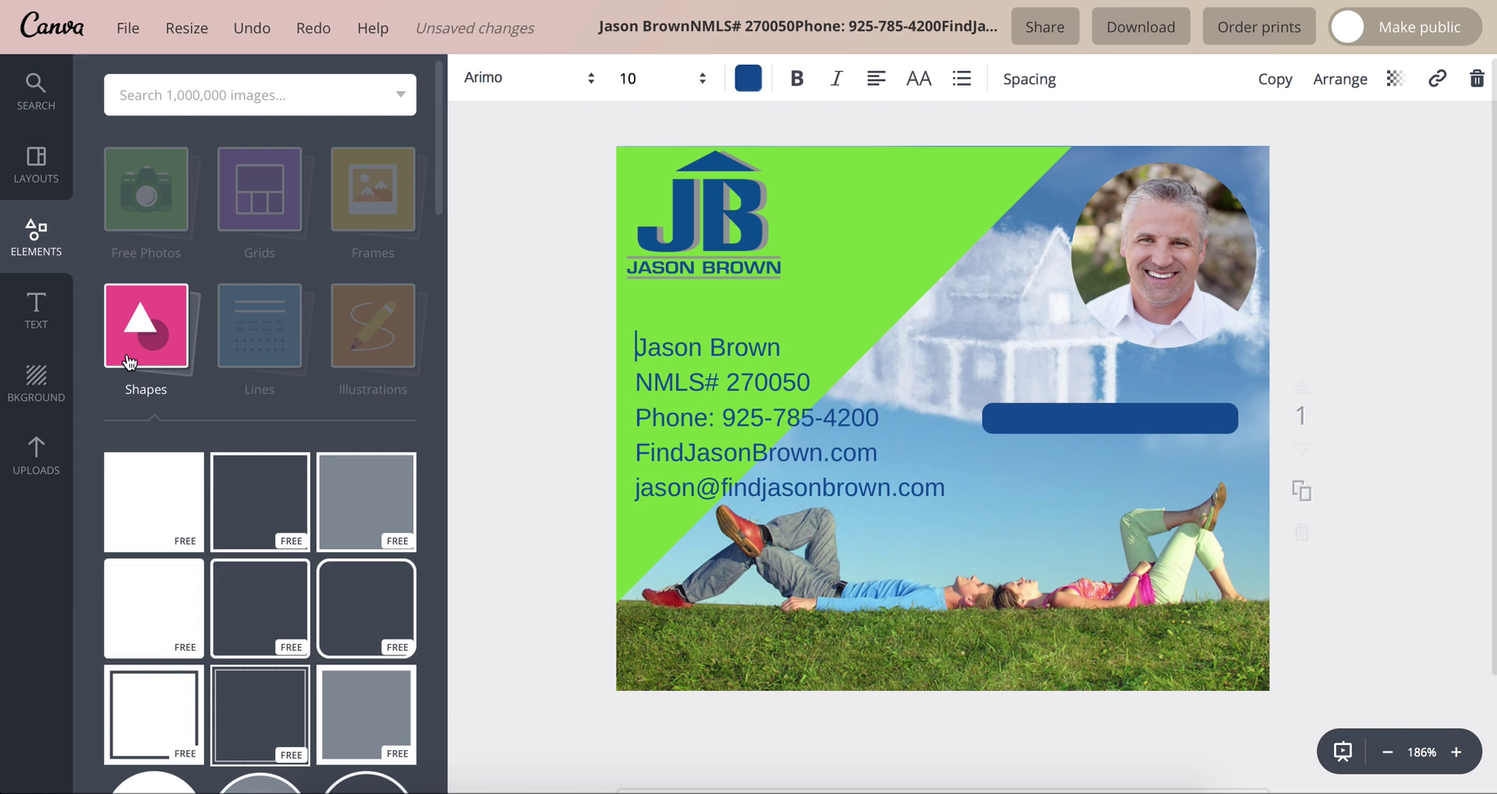
left_click(36, 308)
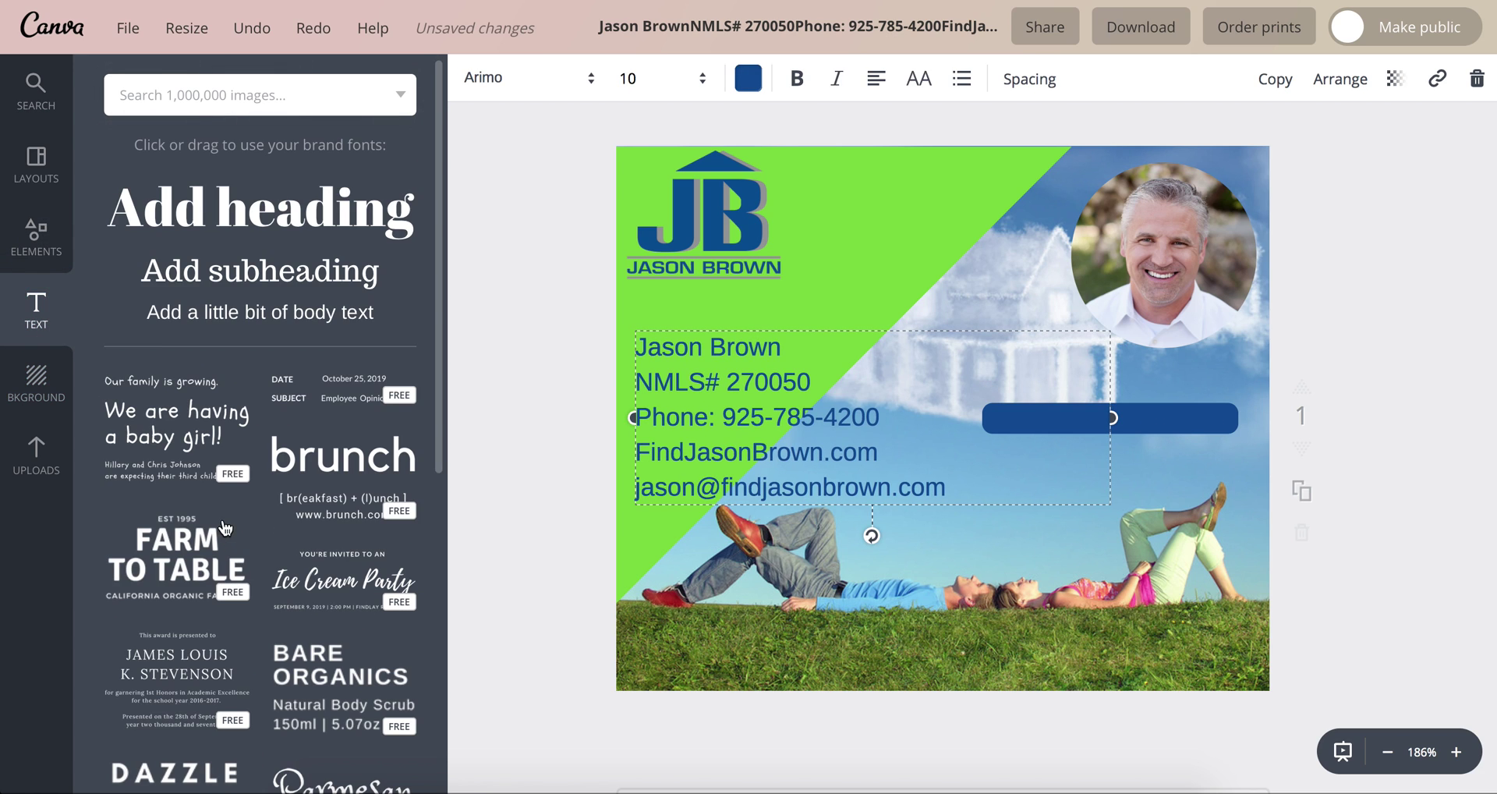
- Add white 'LEARN MORE' body text and move it onto the blue bar
left_click(234, 314)
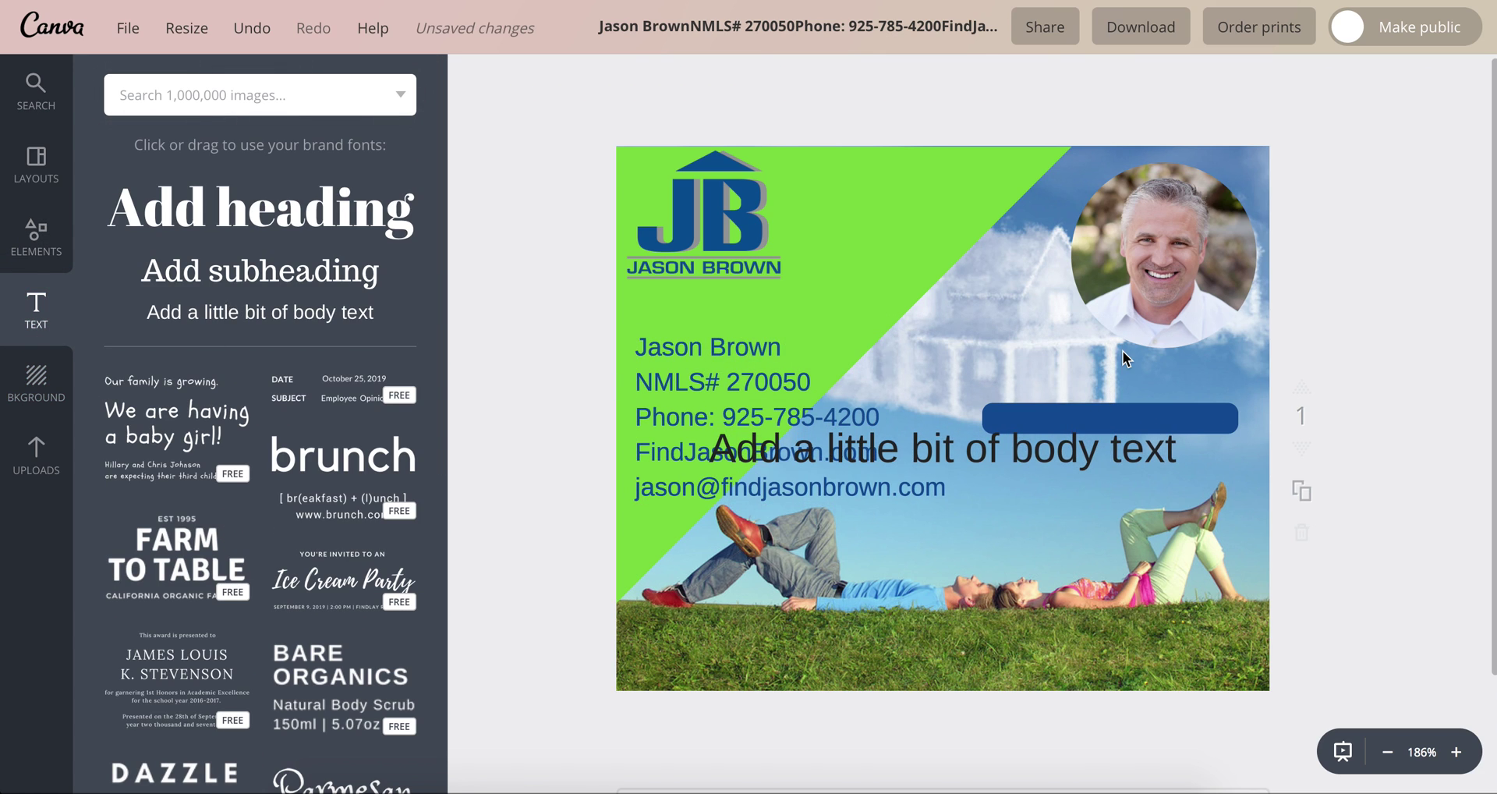
type("L")
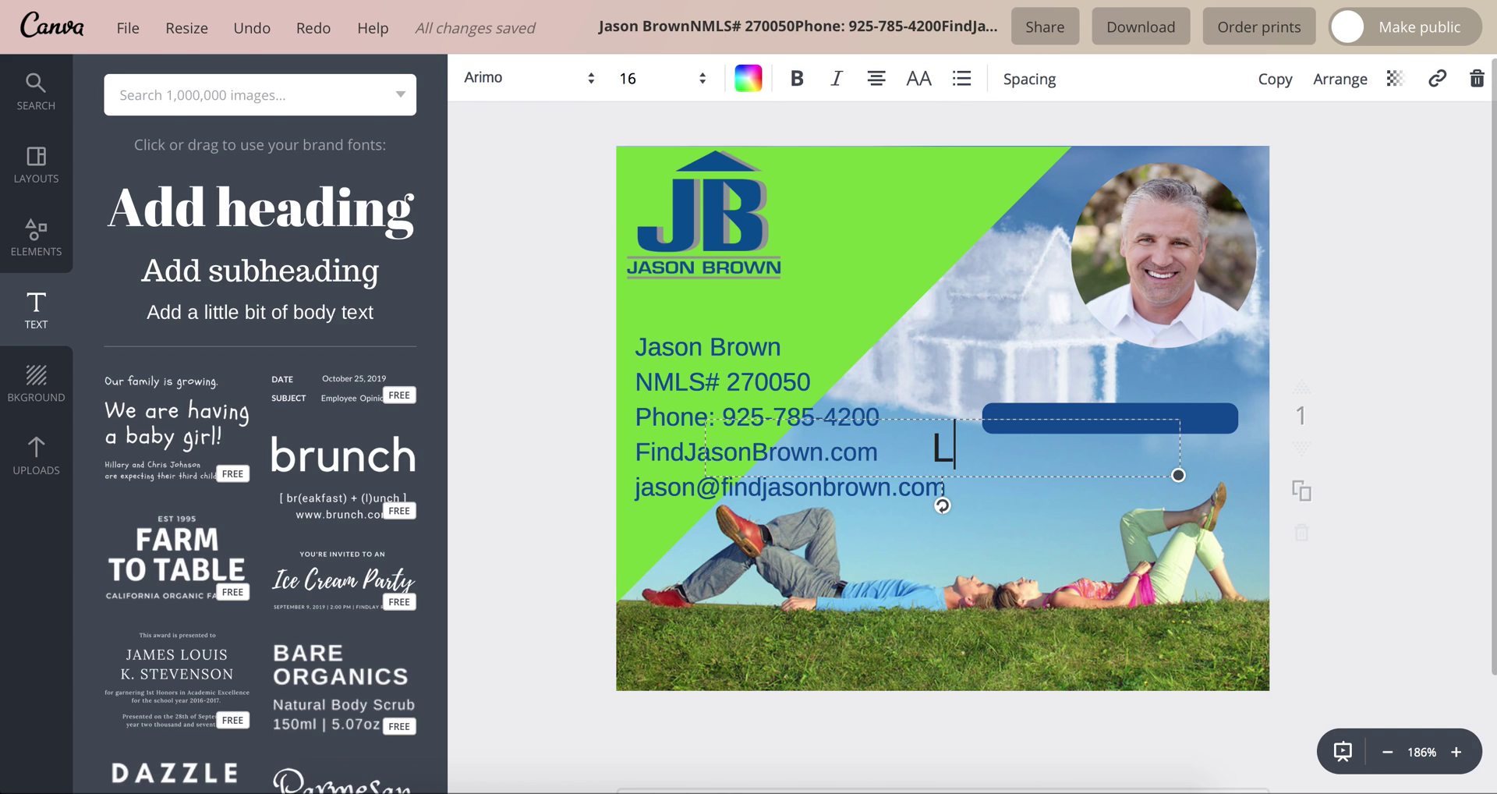
type("EARN")
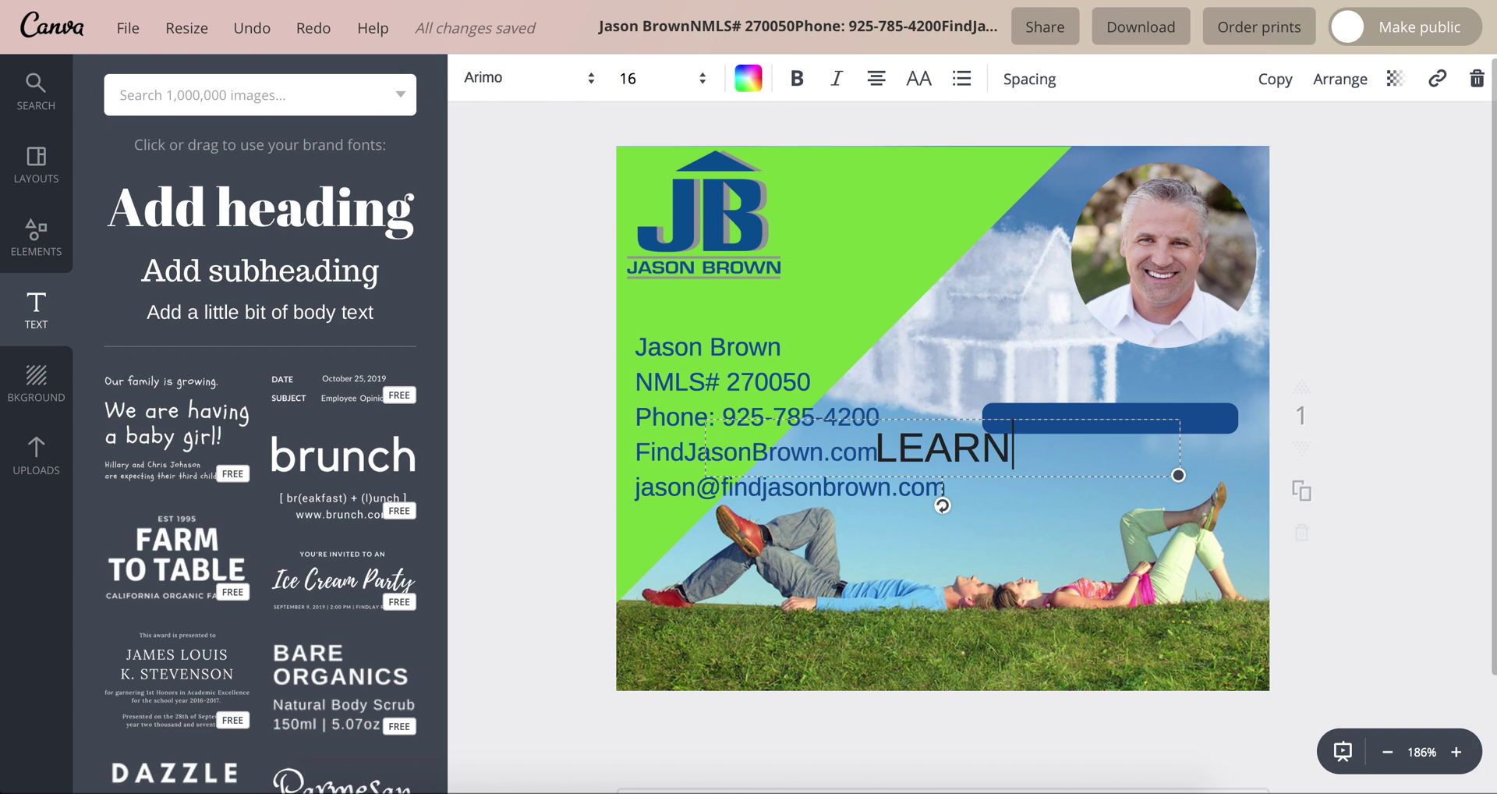
type(" M")
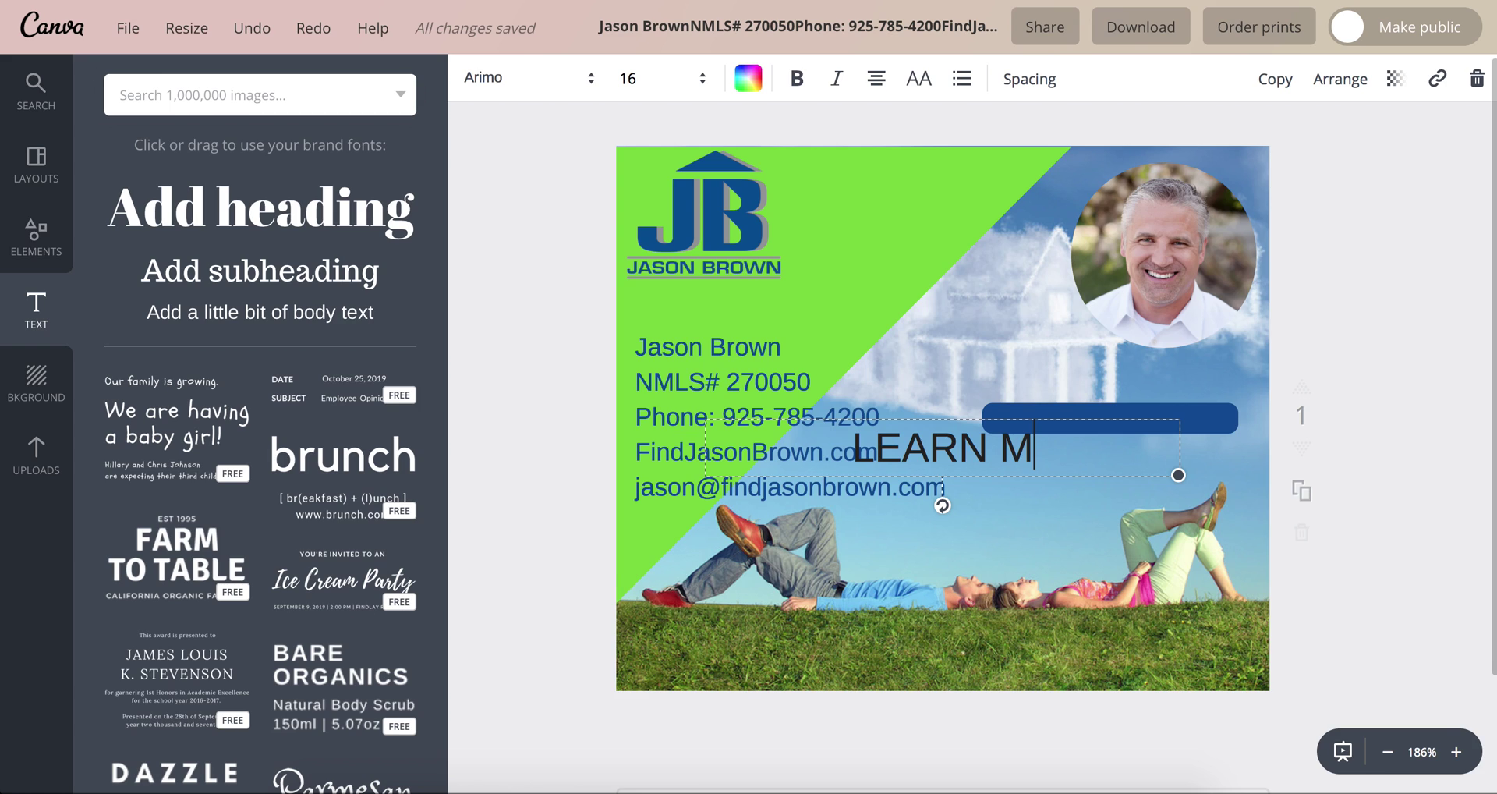
type("ORE")
key("ctrl+shift+Left")
key("ctrl+shift+Left")
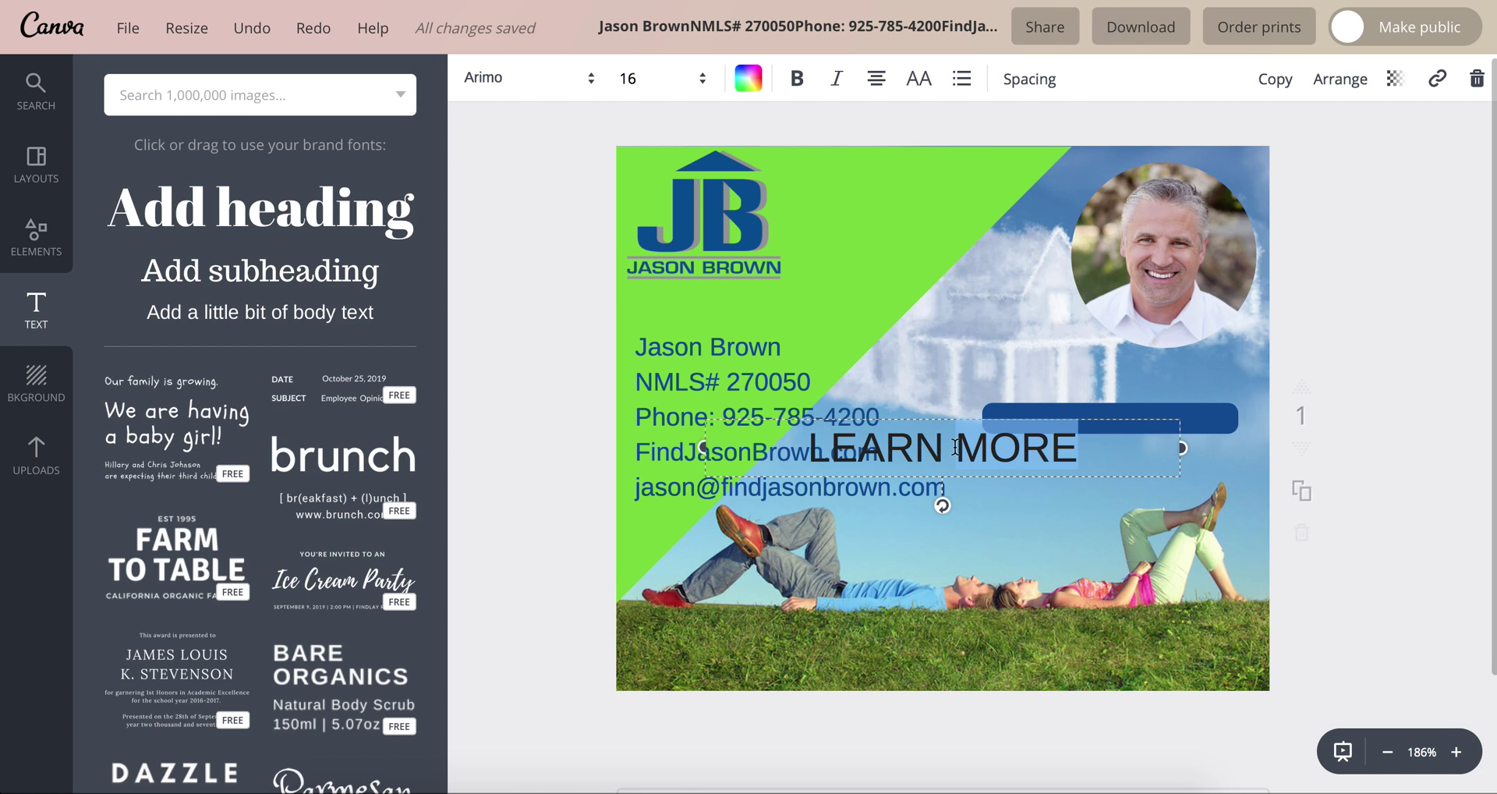
left_click(747, 78)
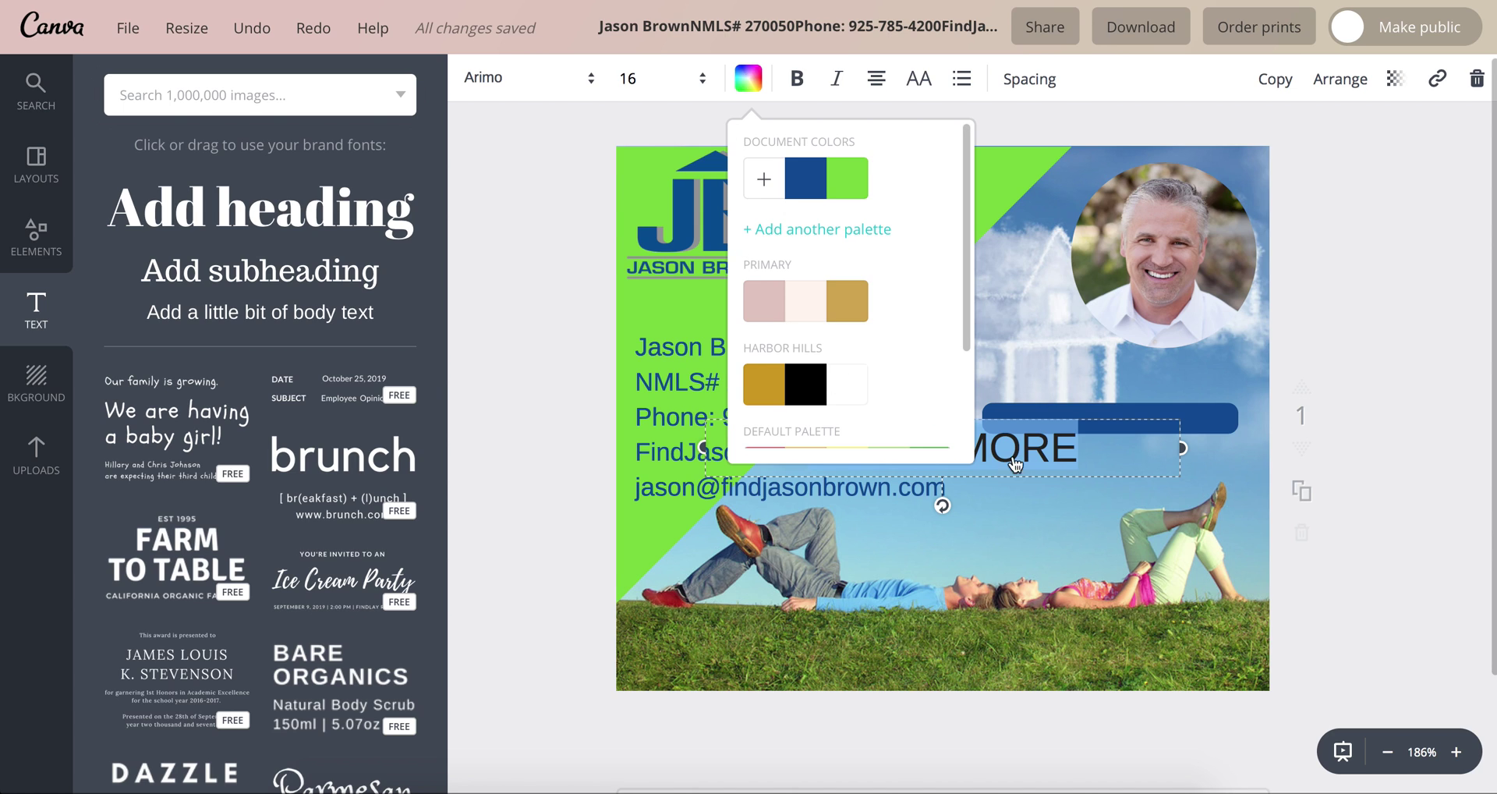
left_click(850, 394)
left_click_drag(1072, 418, 1222, 387)
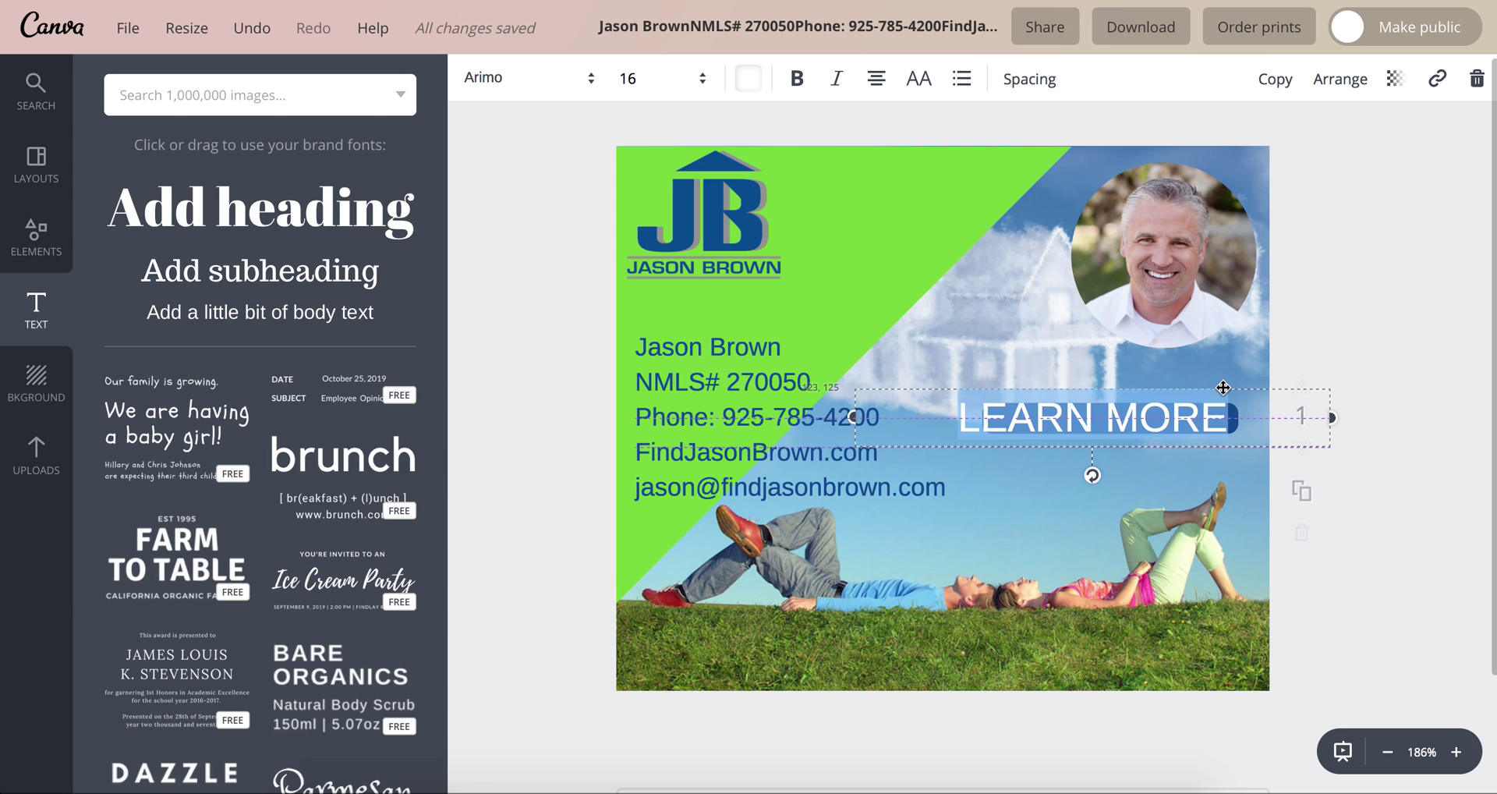
left_click_drag(1126, 405, 1126, 403)
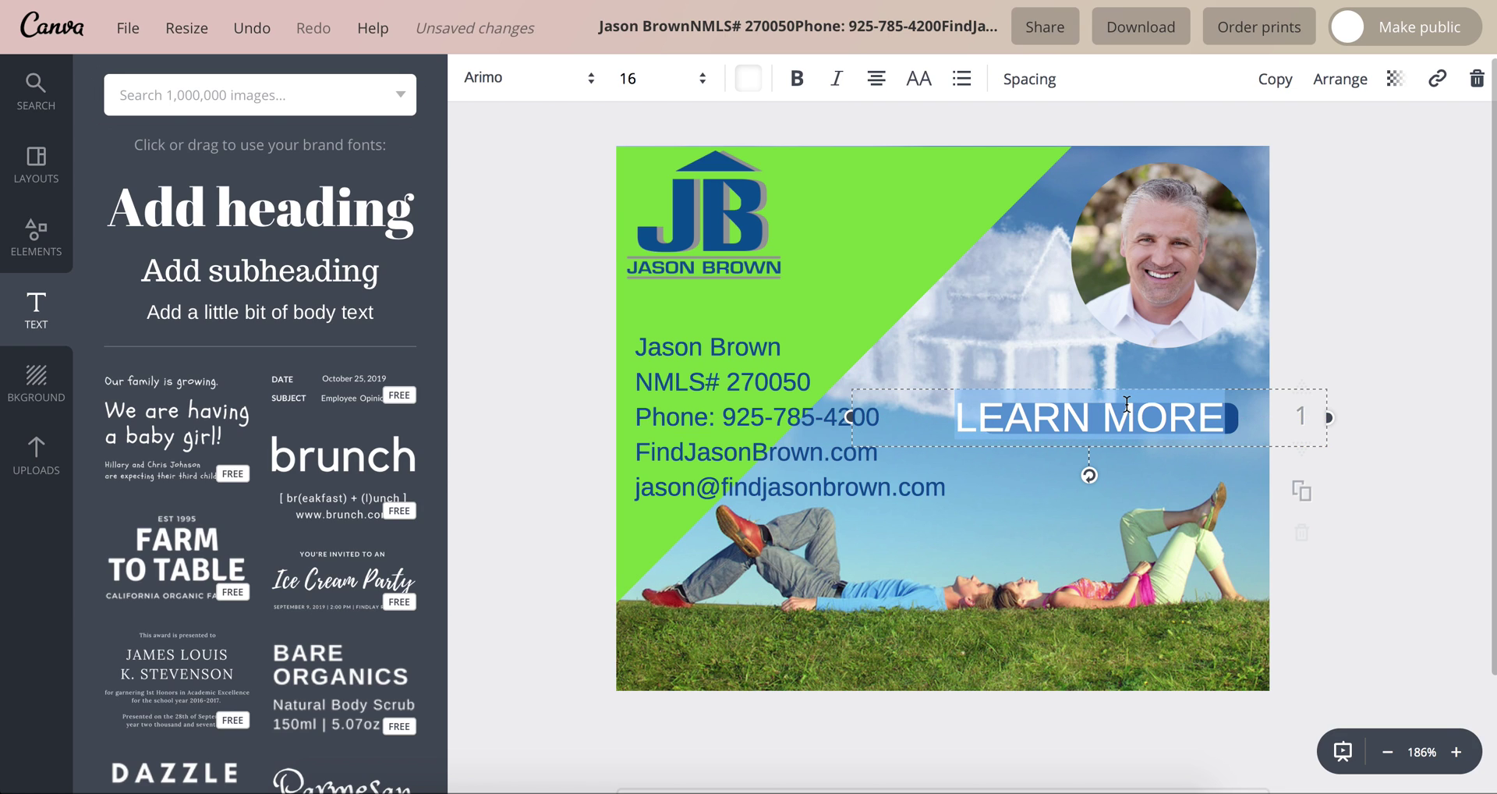
- Set LEARN MORE to size 10, narrow its box and centre it on the button
left_click(669, 79)
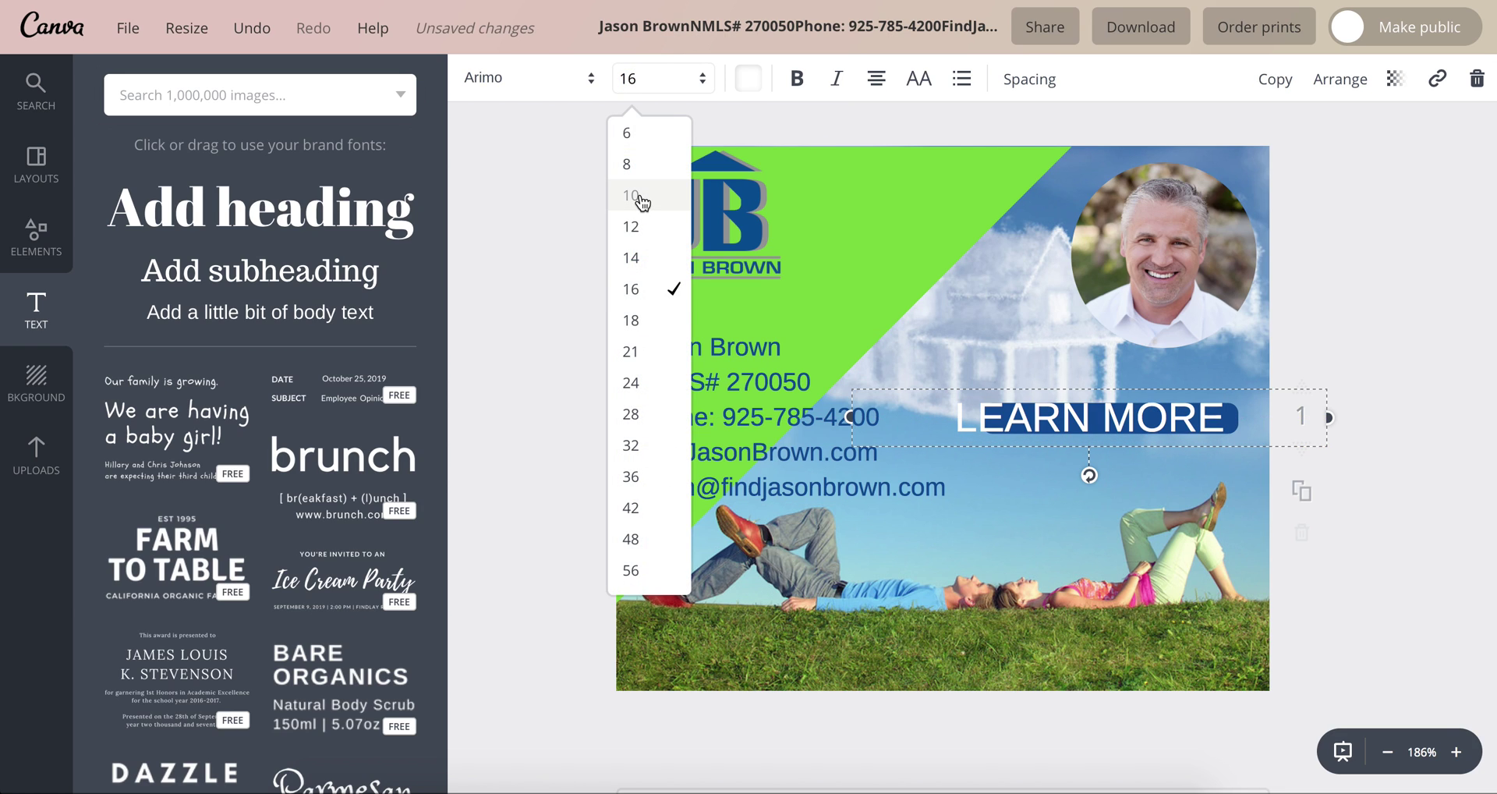
left_click(642, 202)
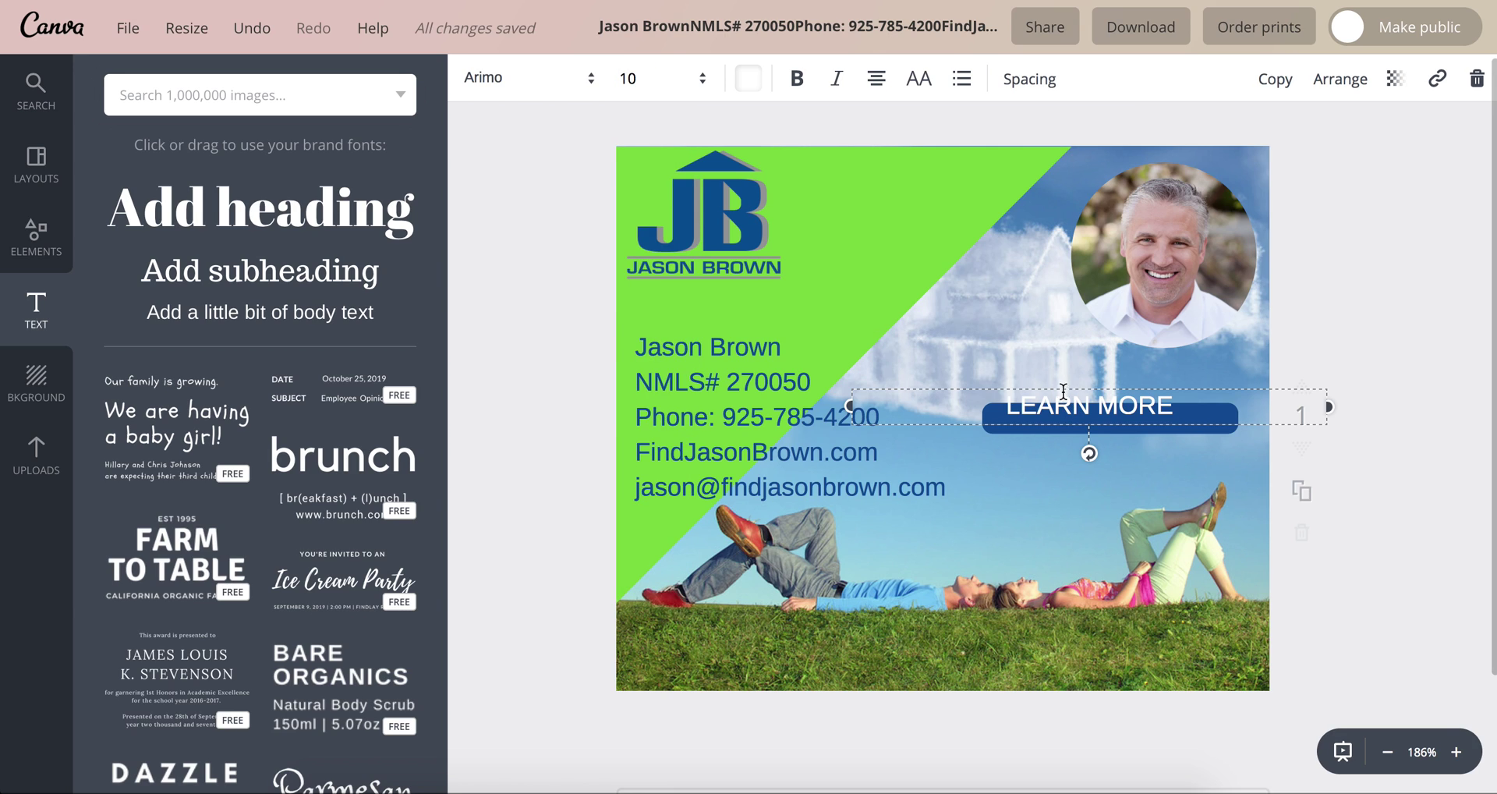
left_click_drag(1334, 407, 1022, 376)
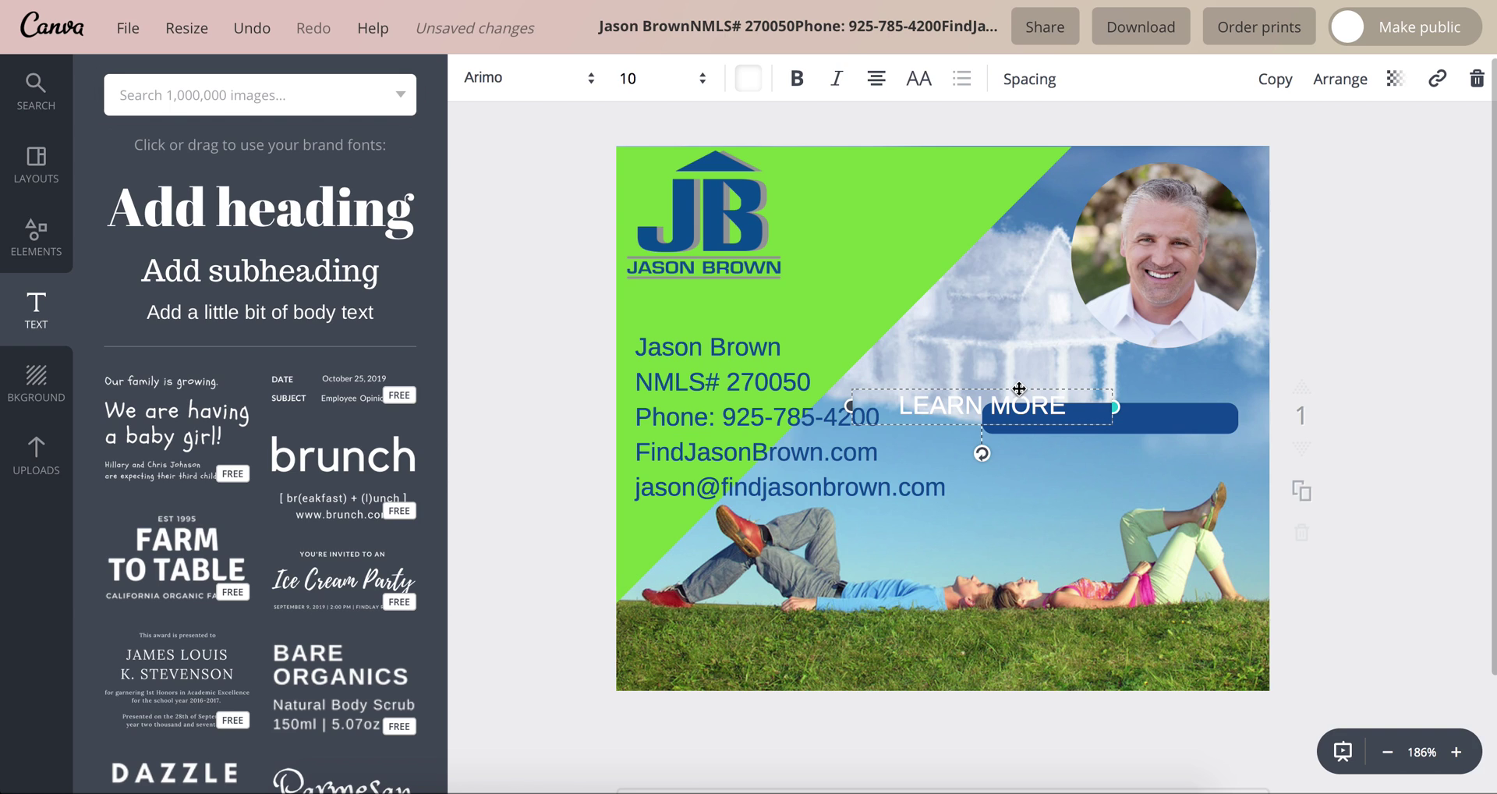
mouse_move(1118, 394)
left_mouse_down()
mouse_move(1208, 394)
mouse_move(1120, 395)
mouse_move(1143, 394)
left_mouse_up()
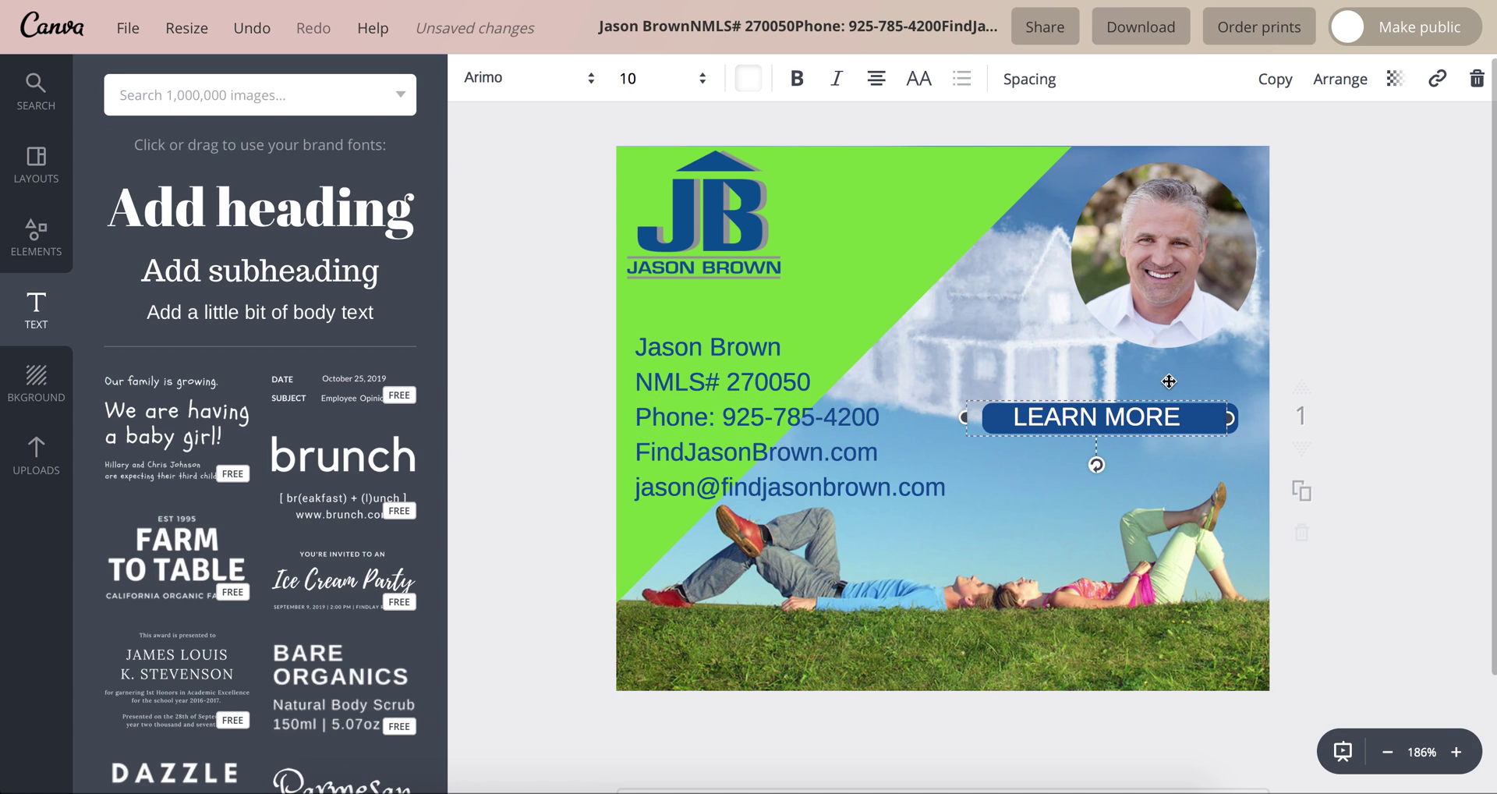
- Shorten the blue button, nudge the headshot and contact details, and add a subheading box
left_click(1231, 418)
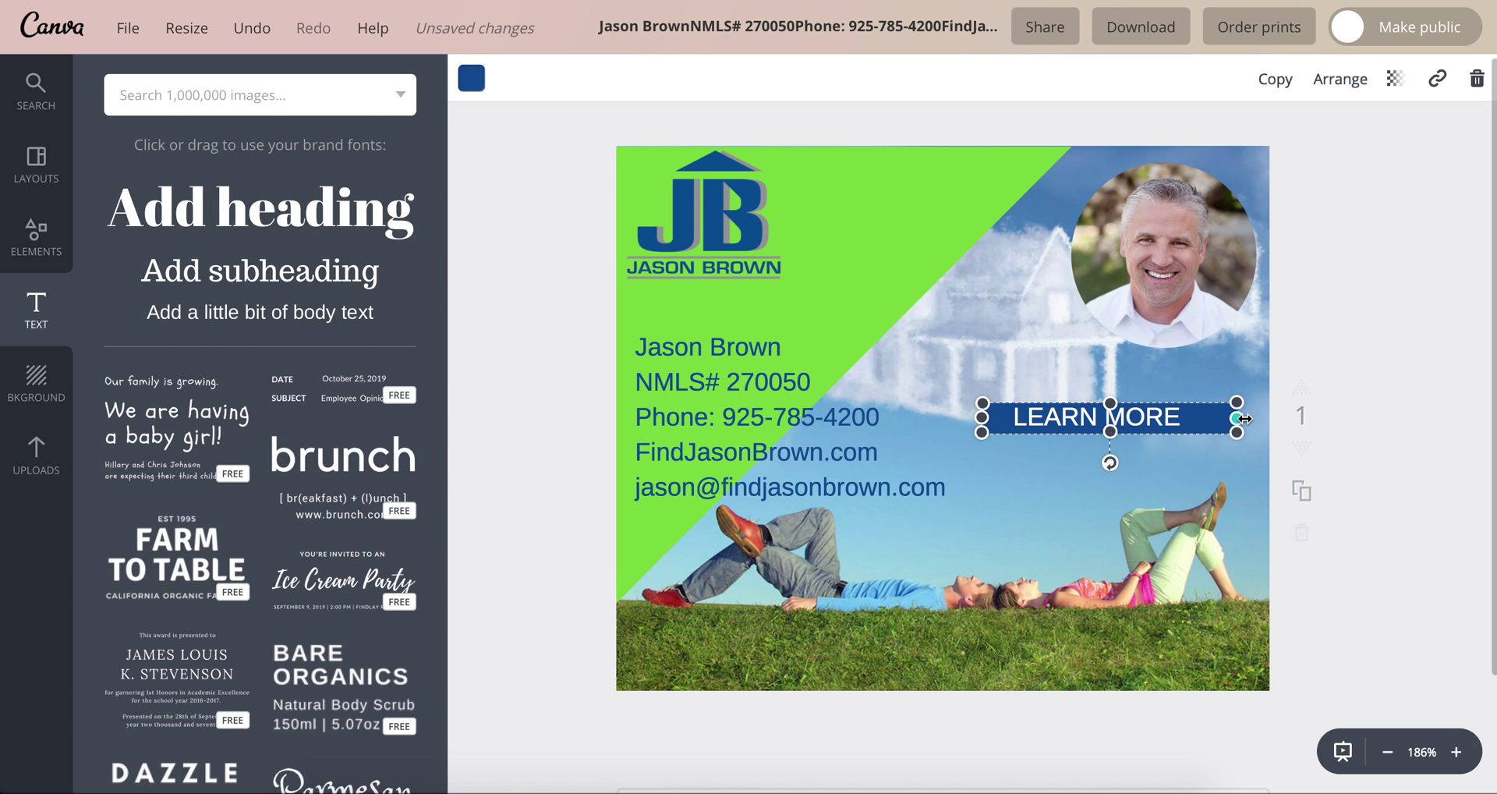
left_click_drag(1236, 418, 1208, 418)
left_click_drag(1157, 237, 1157, 248)
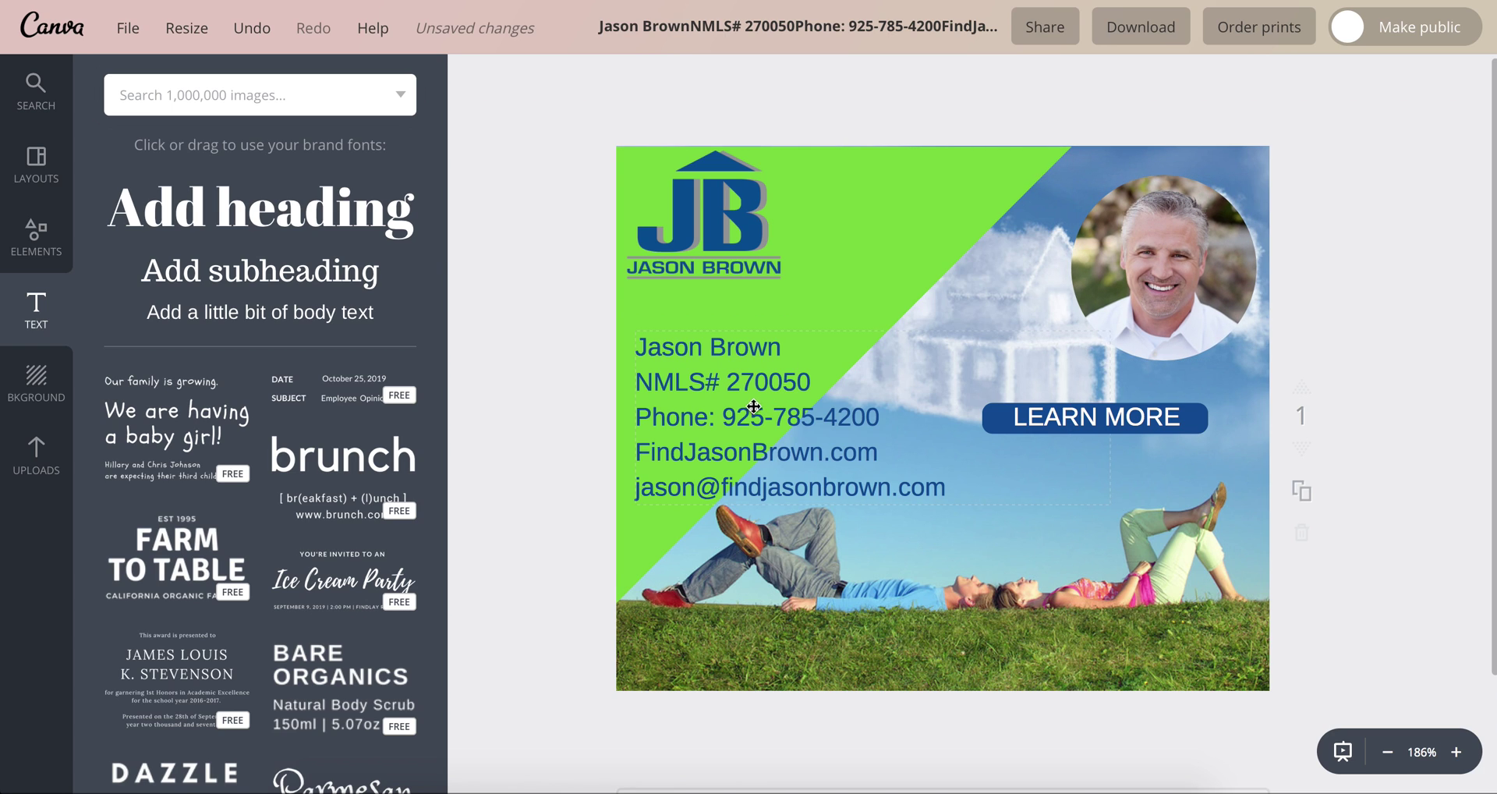
left_click_drag(753, 407, 755, 363)
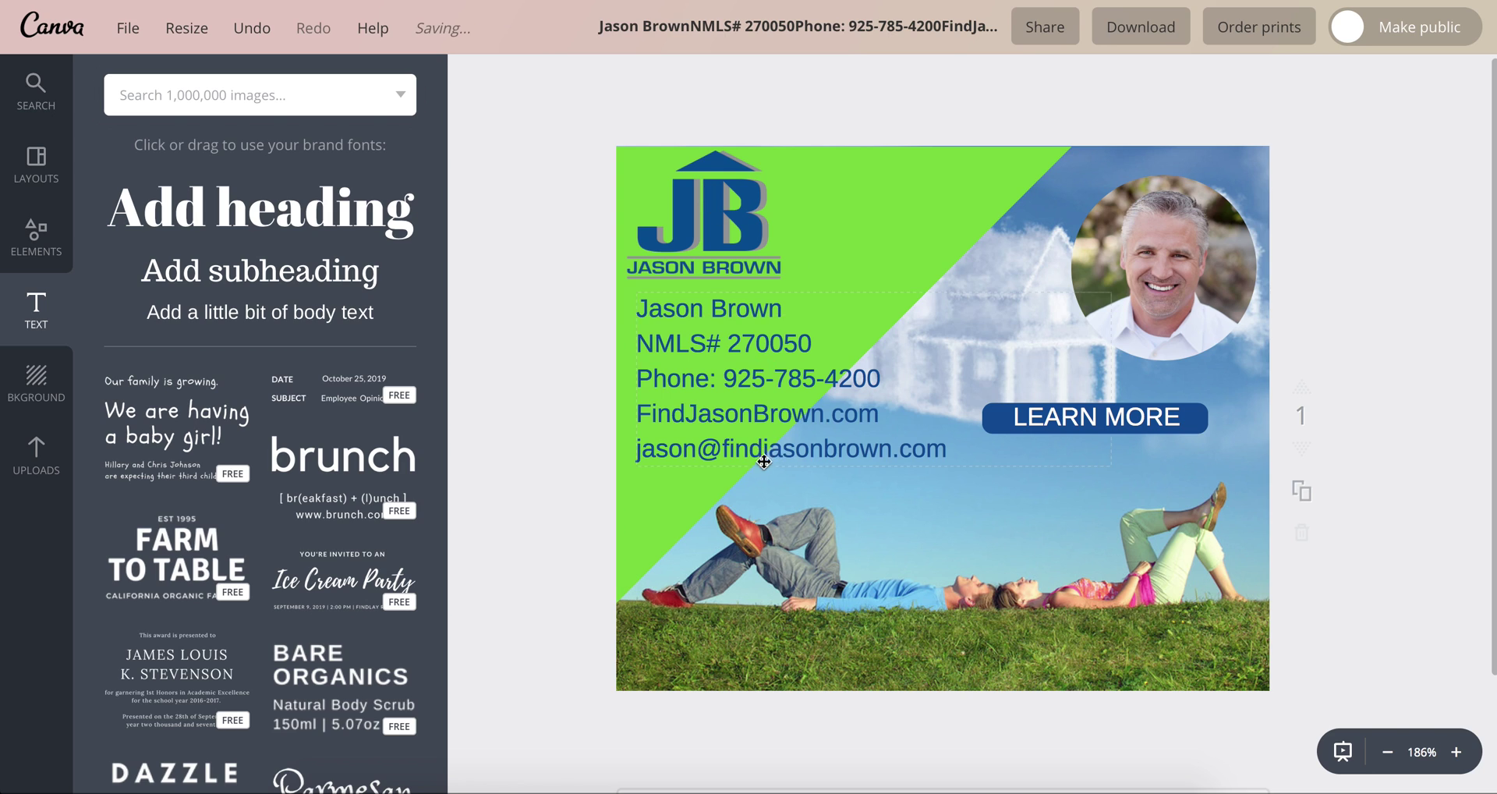
left_click_drag(763, 462, 761, 485)
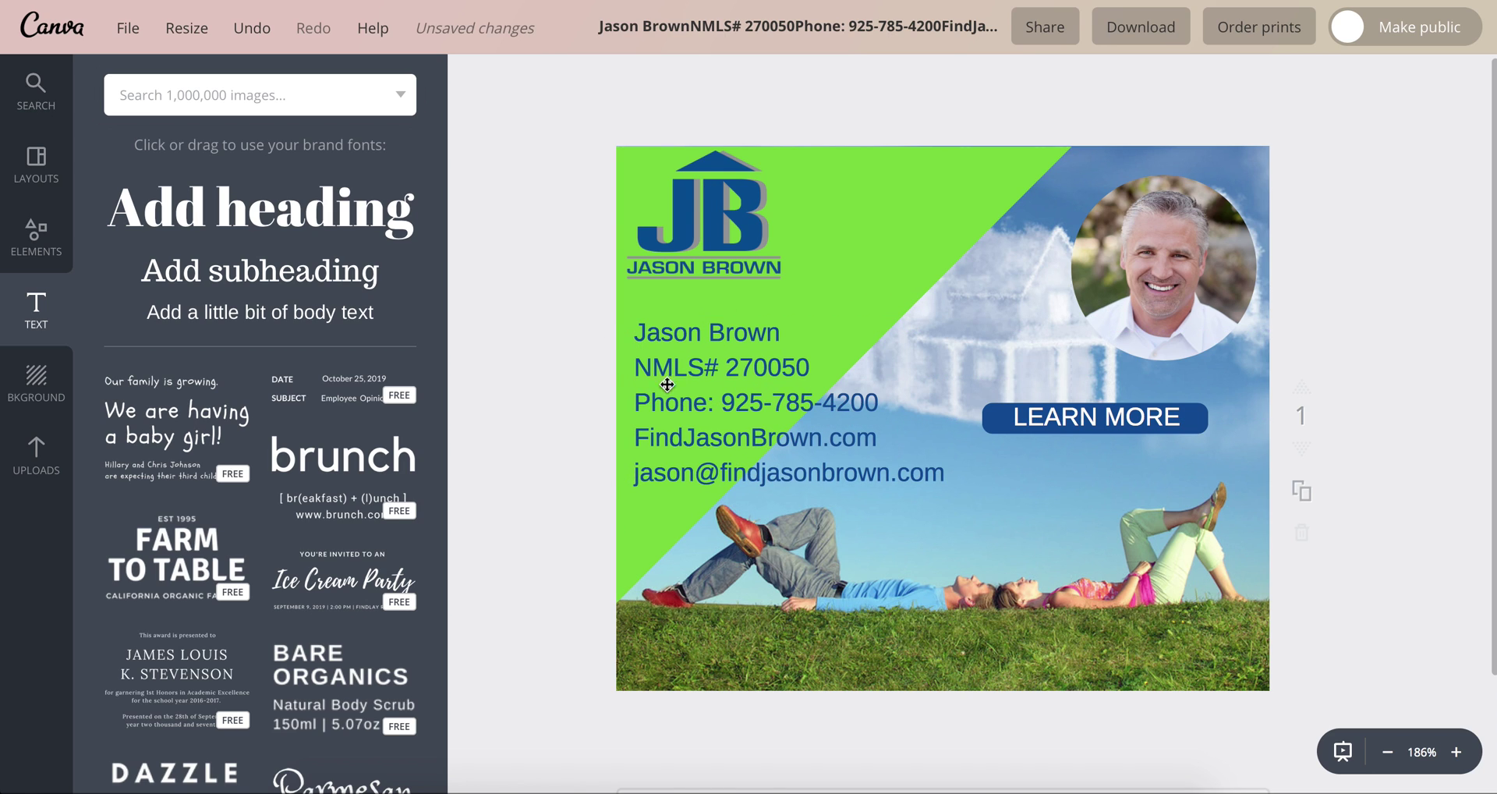
left_click_drag(155, 290, 959, 434)
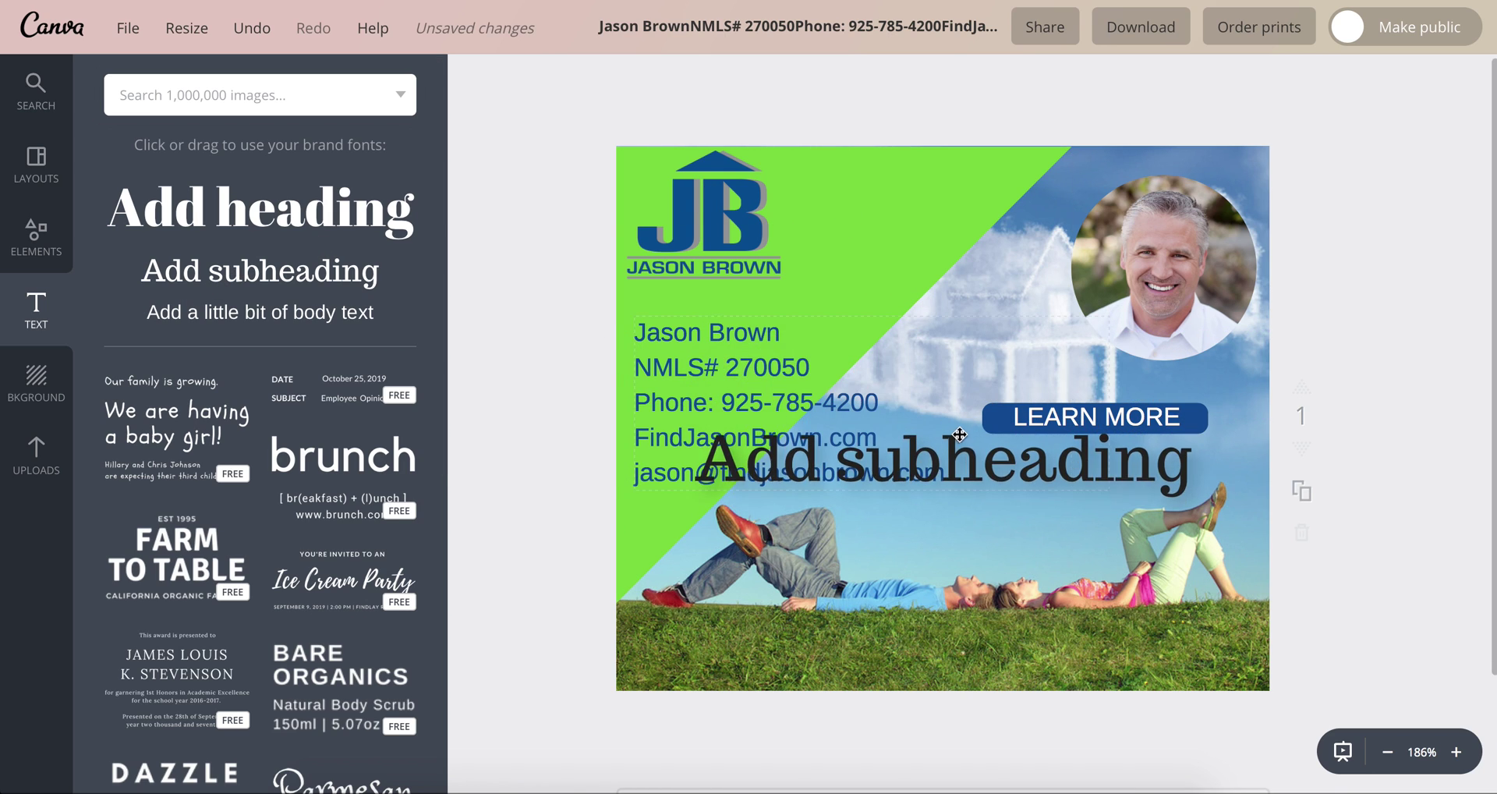
- Type the two-line tagline 'Your Mortgage' / 'Broker for Life' into the subheading box
type("Y")
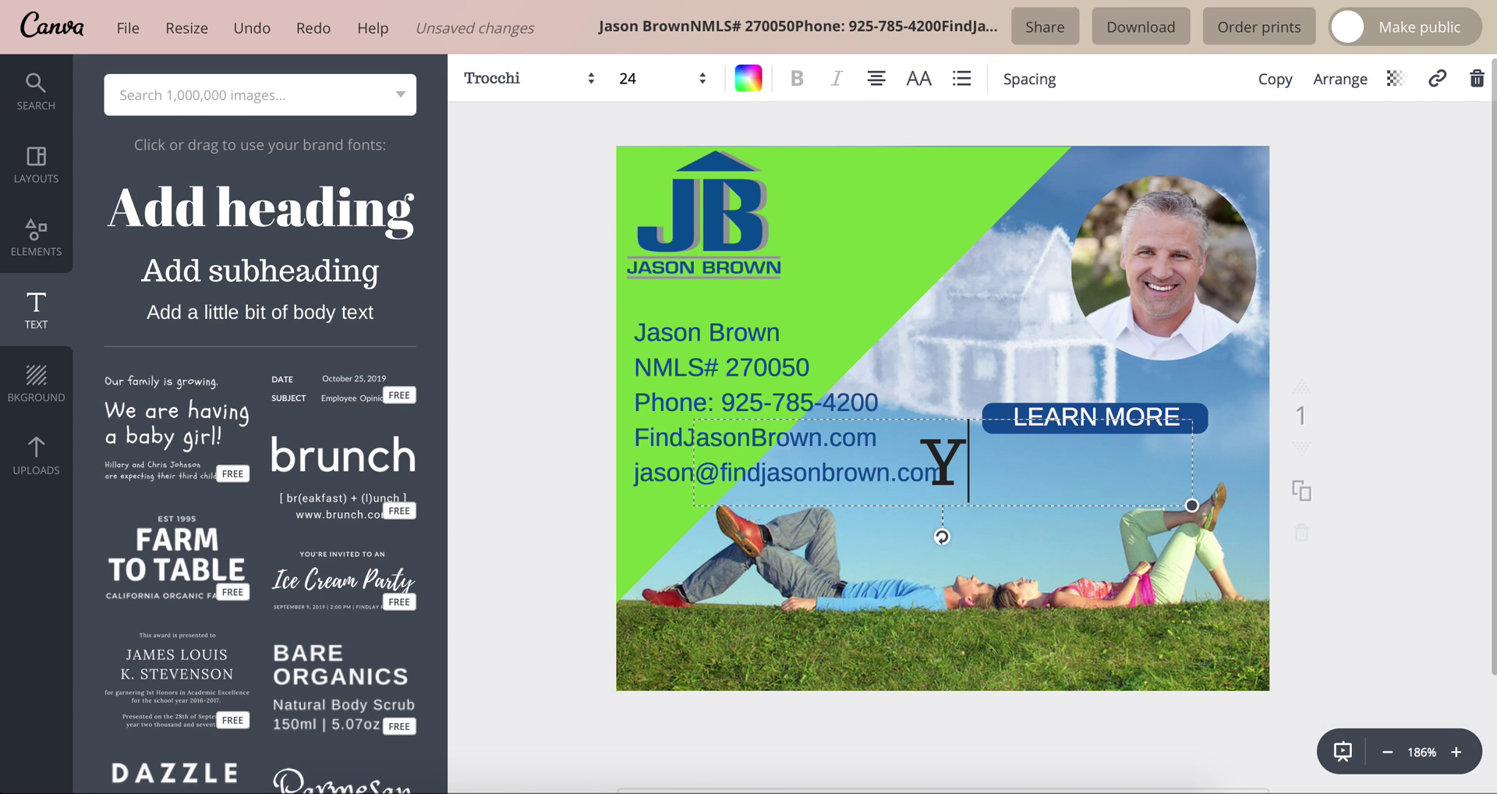
type("ou")
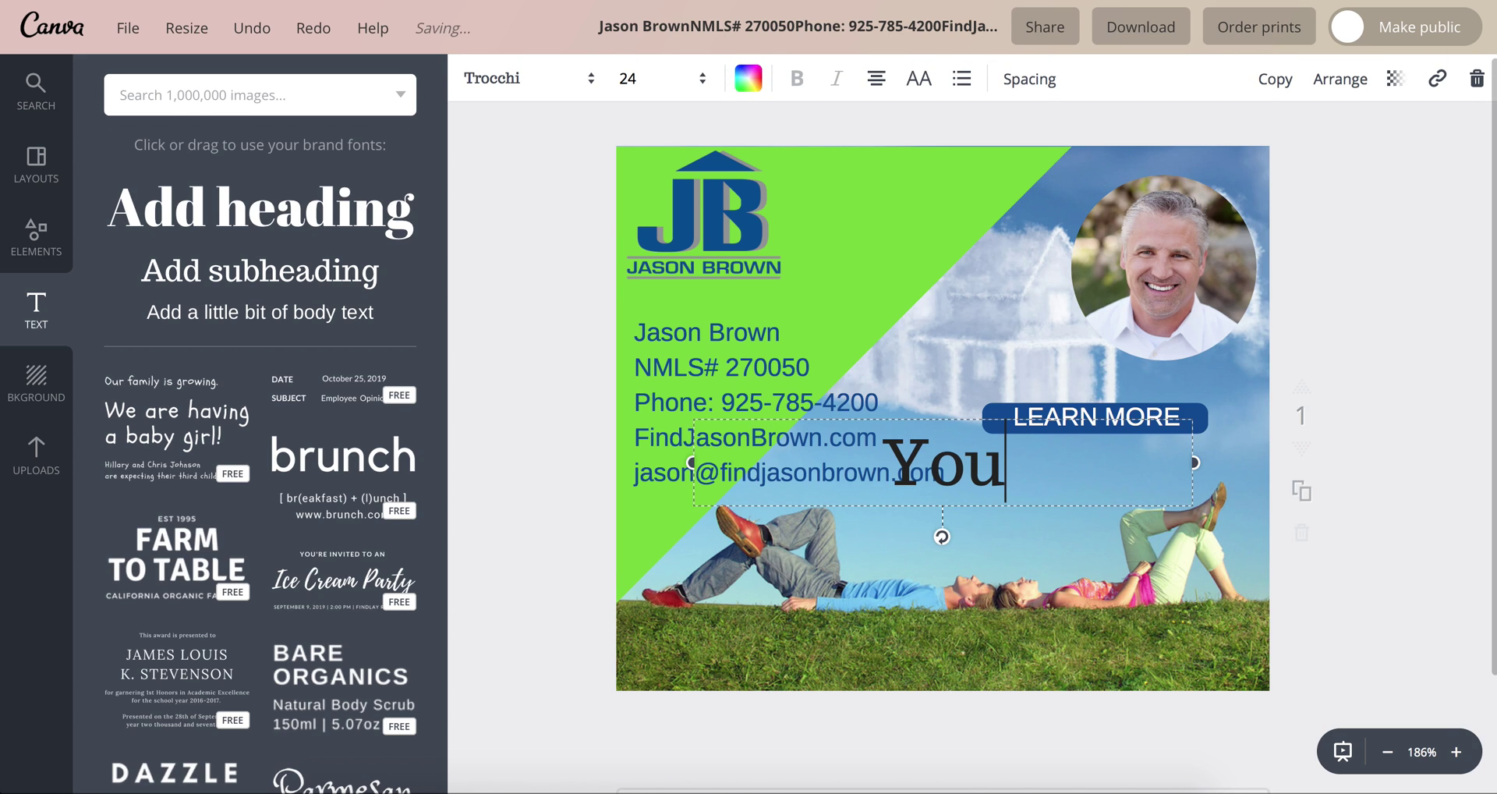
type("r Mortgage")
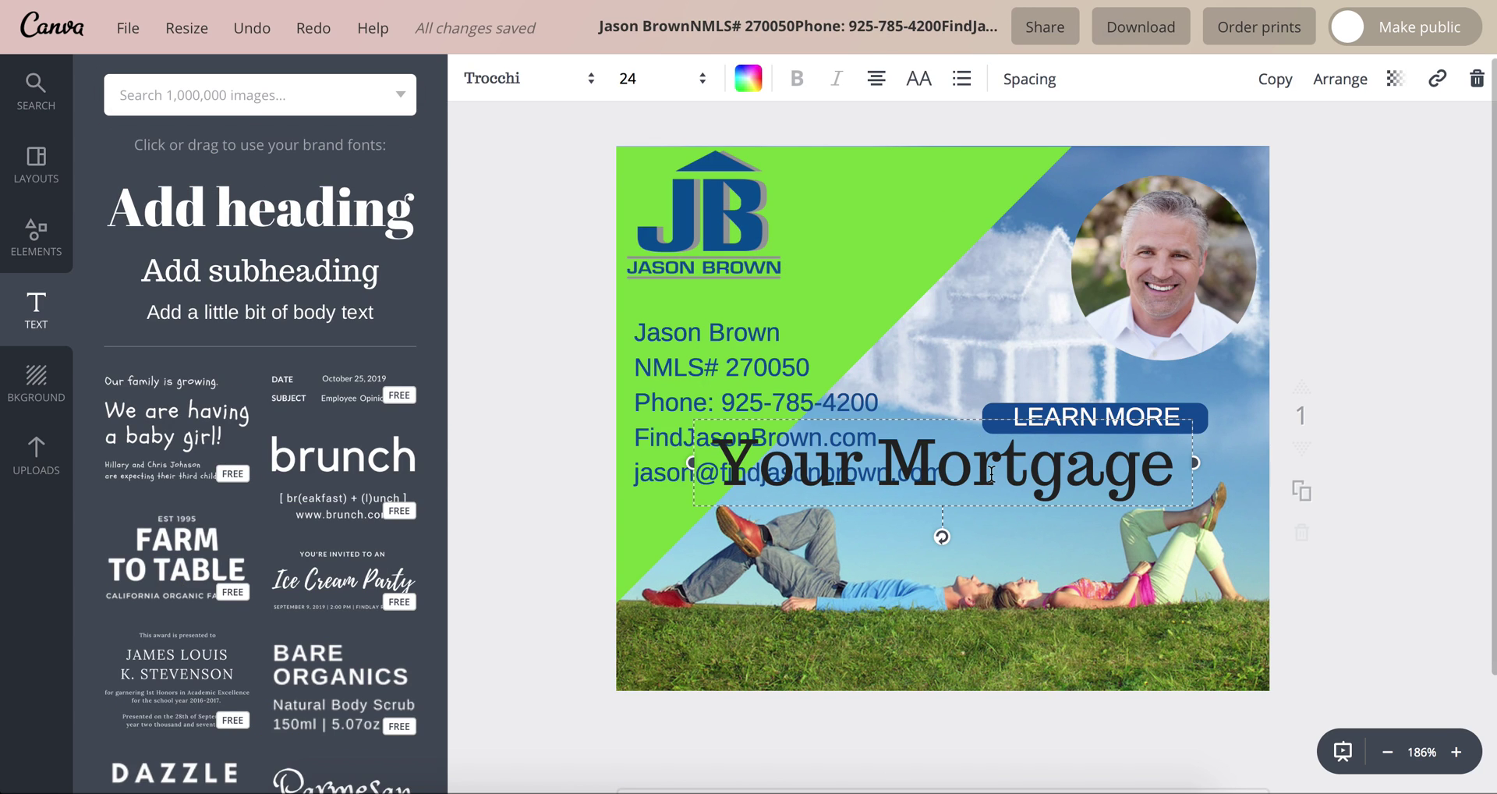
key("Return")
type("Broke")
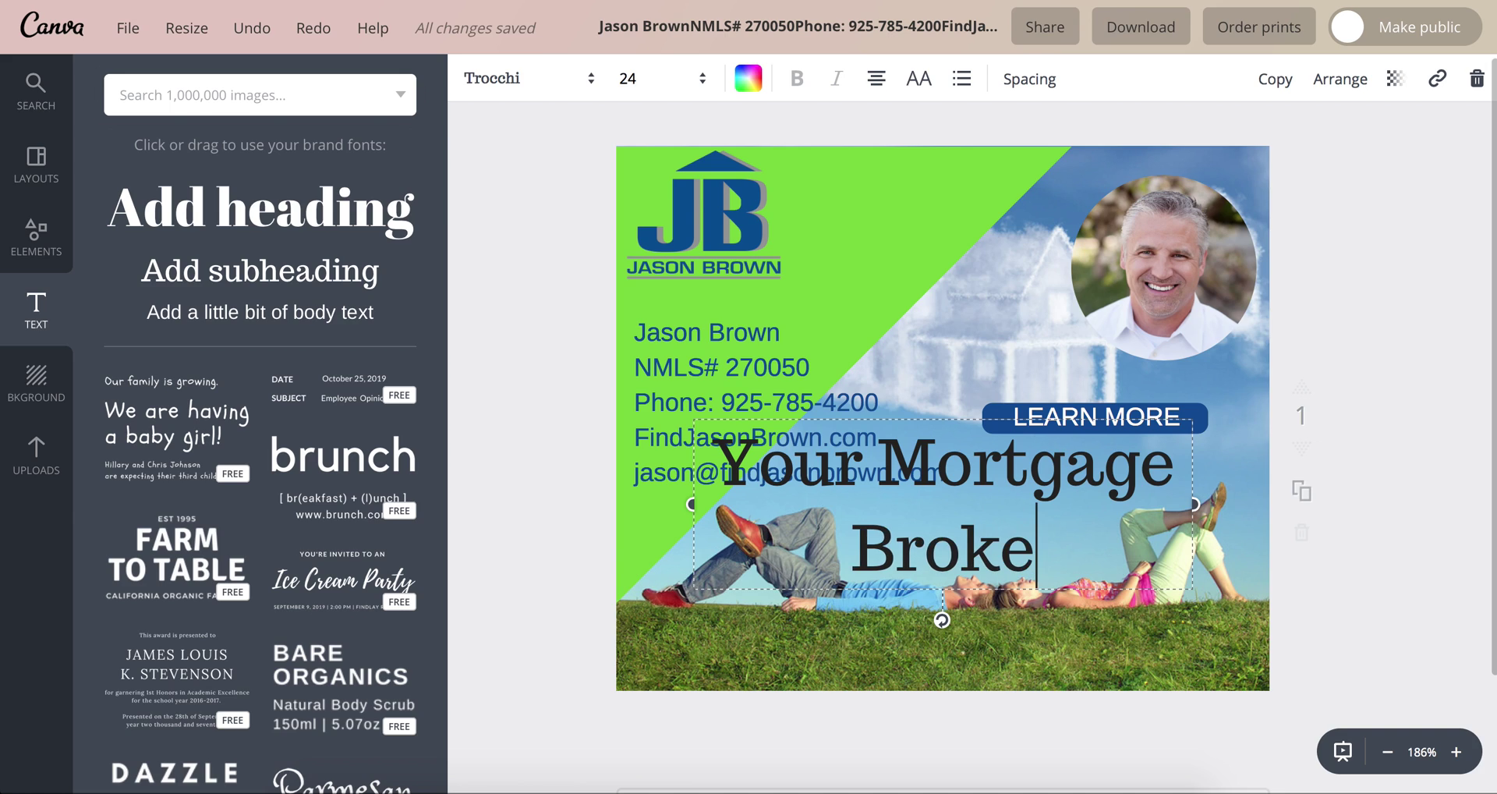
type("r F")
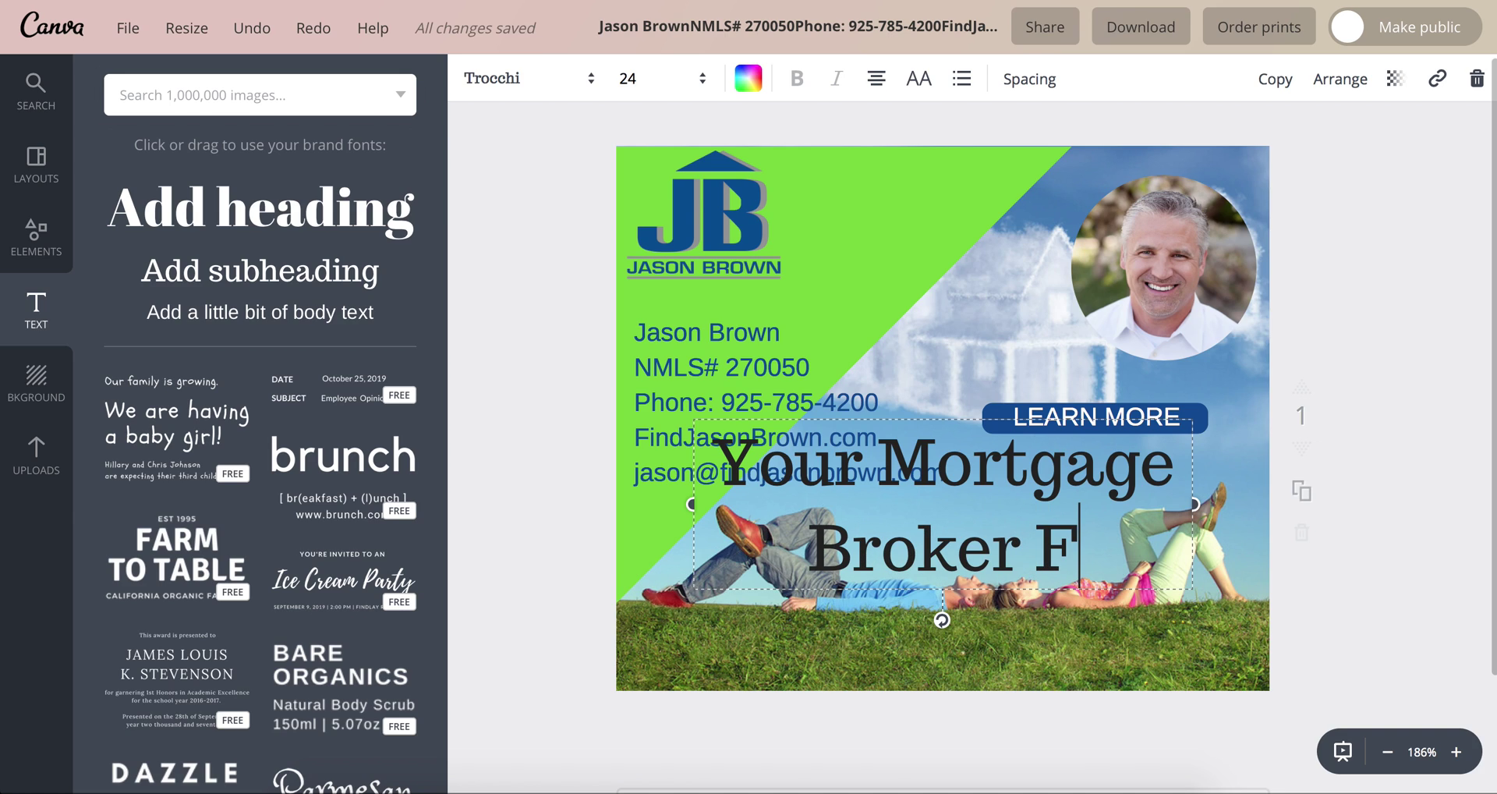
type("of")
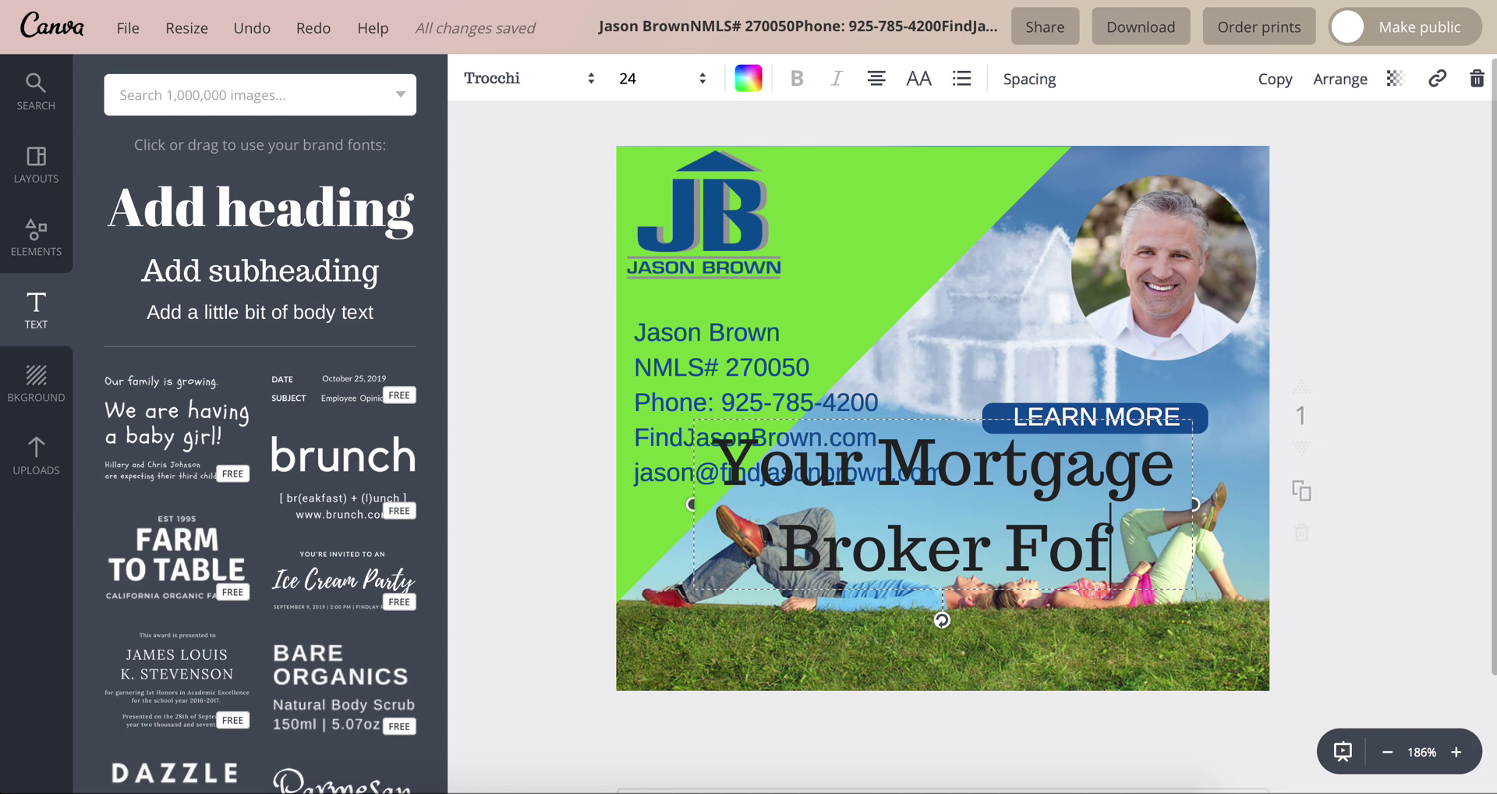
key("BackSpace")
key("BackSpace")
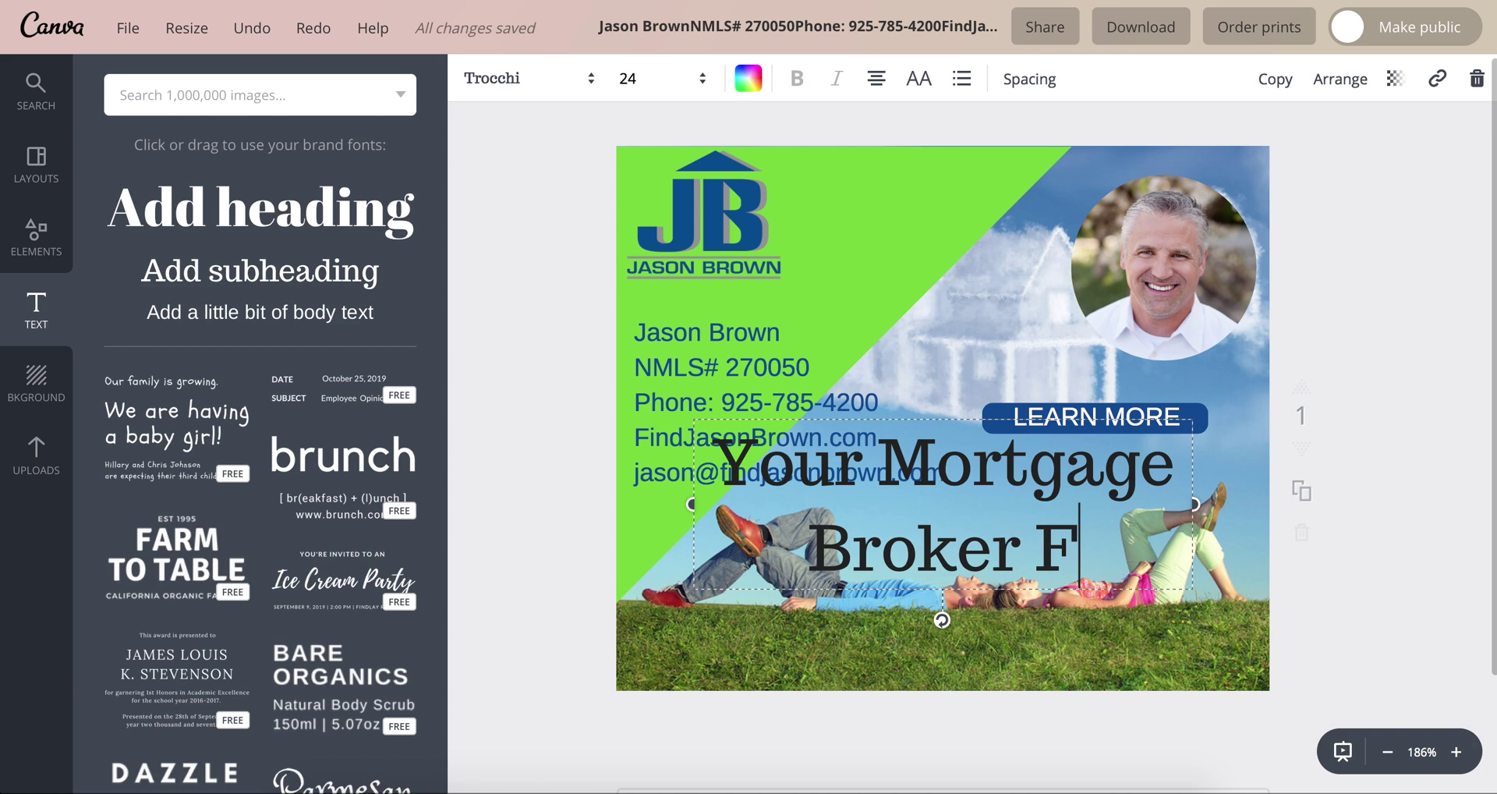
key("BackSpace")
key("BackSpace")
type("fo")
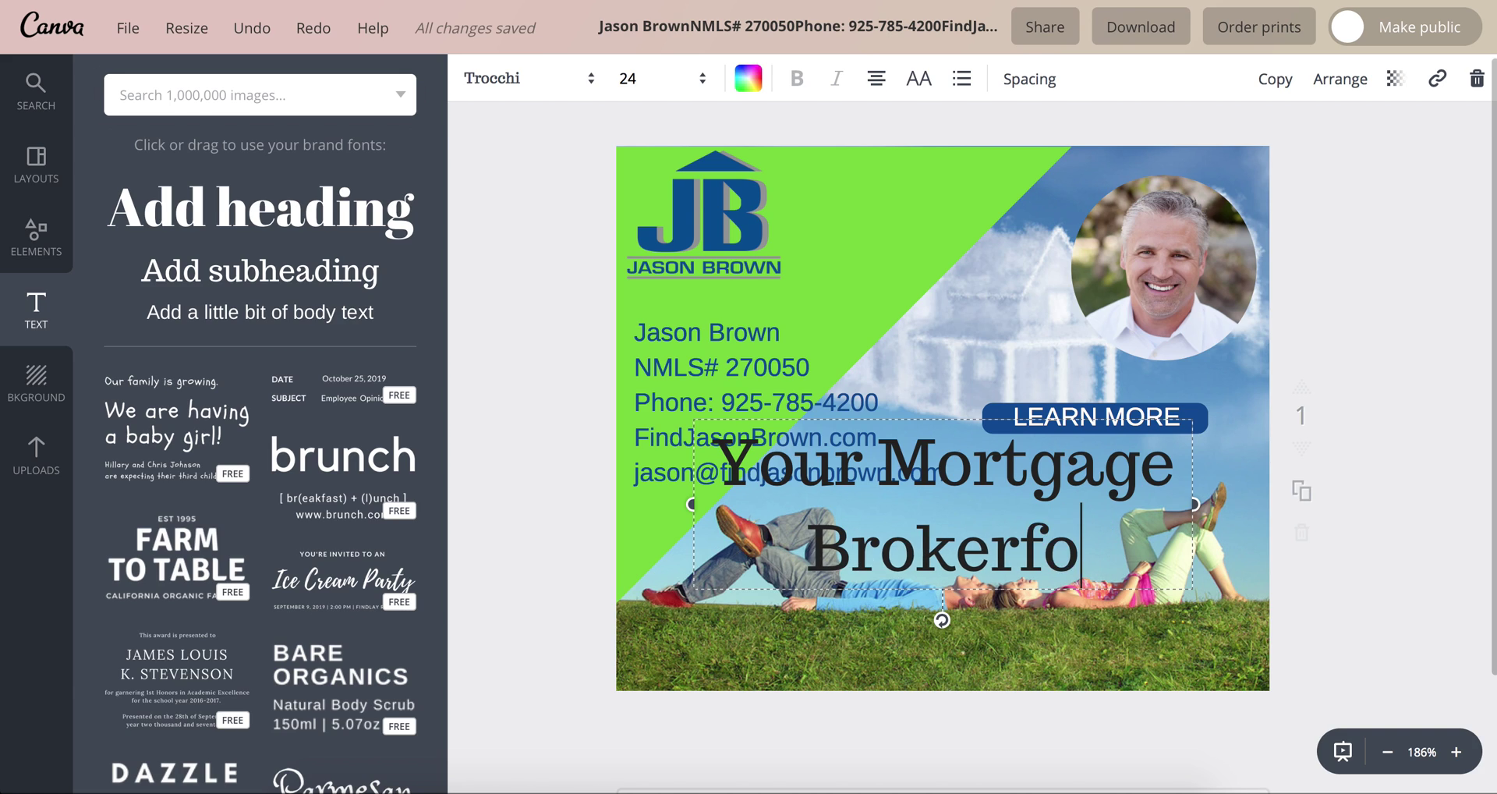
key("BackSpace")
key("BackSpace")
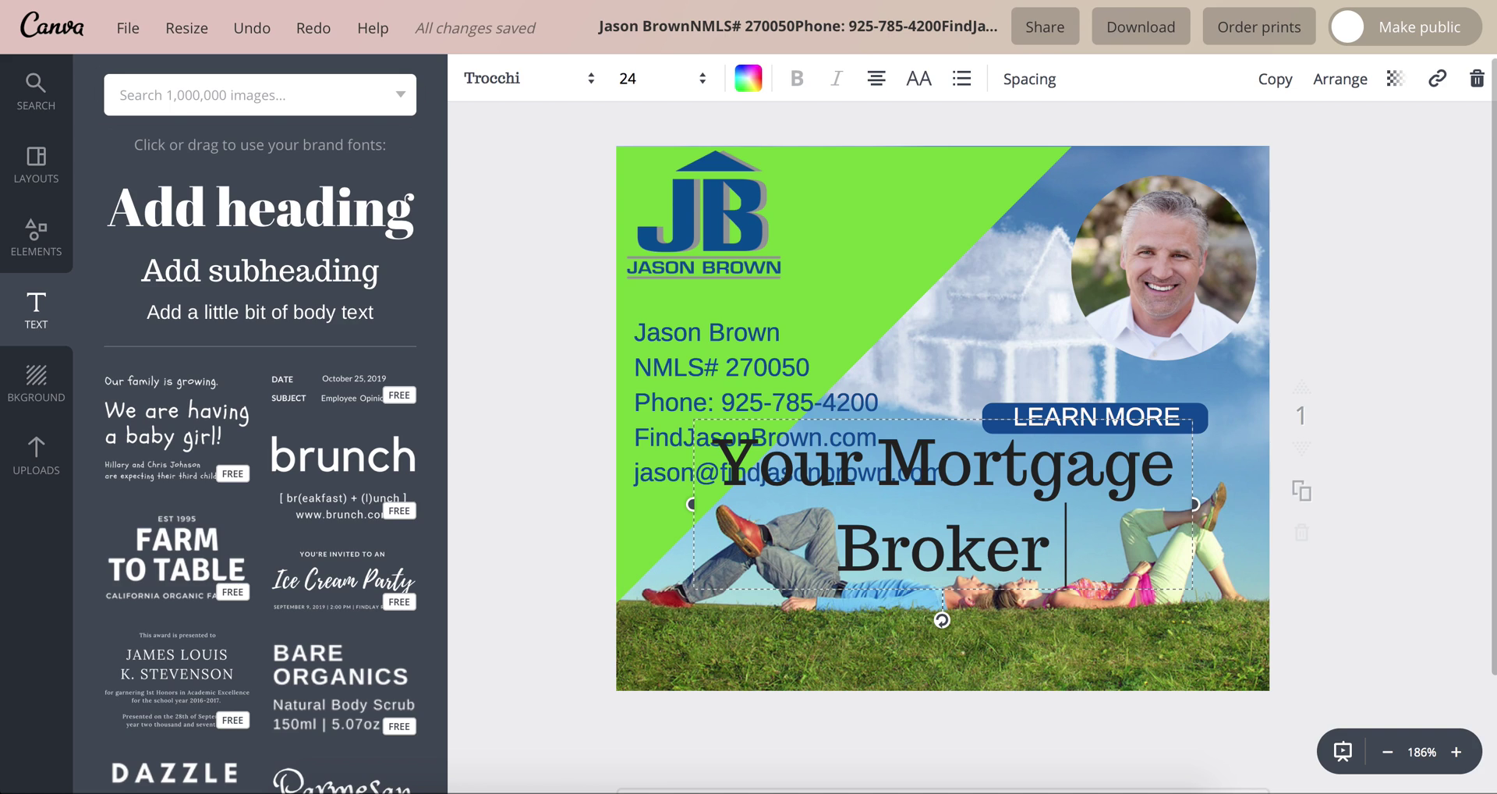
type("for")
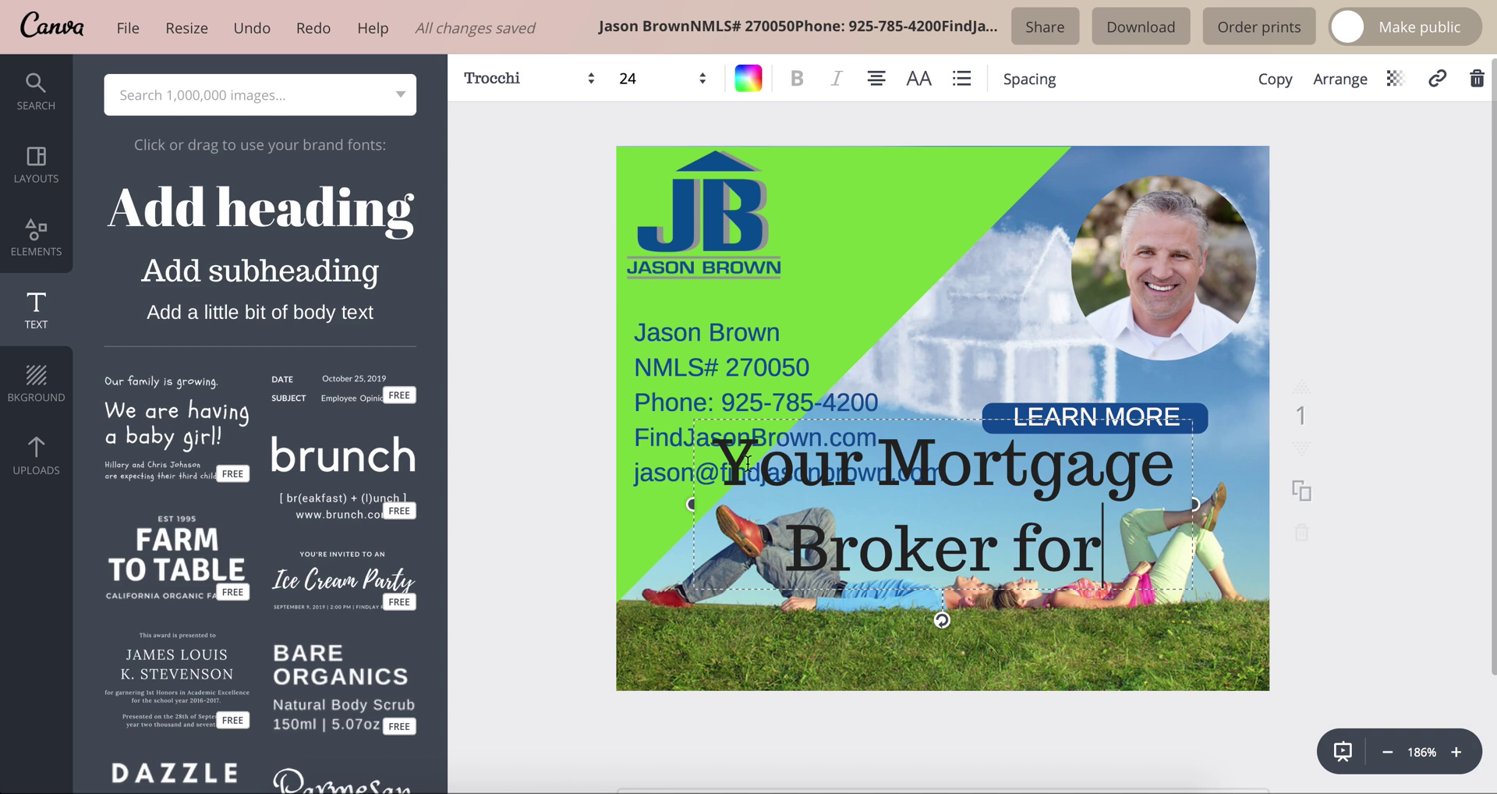
type(" Life")
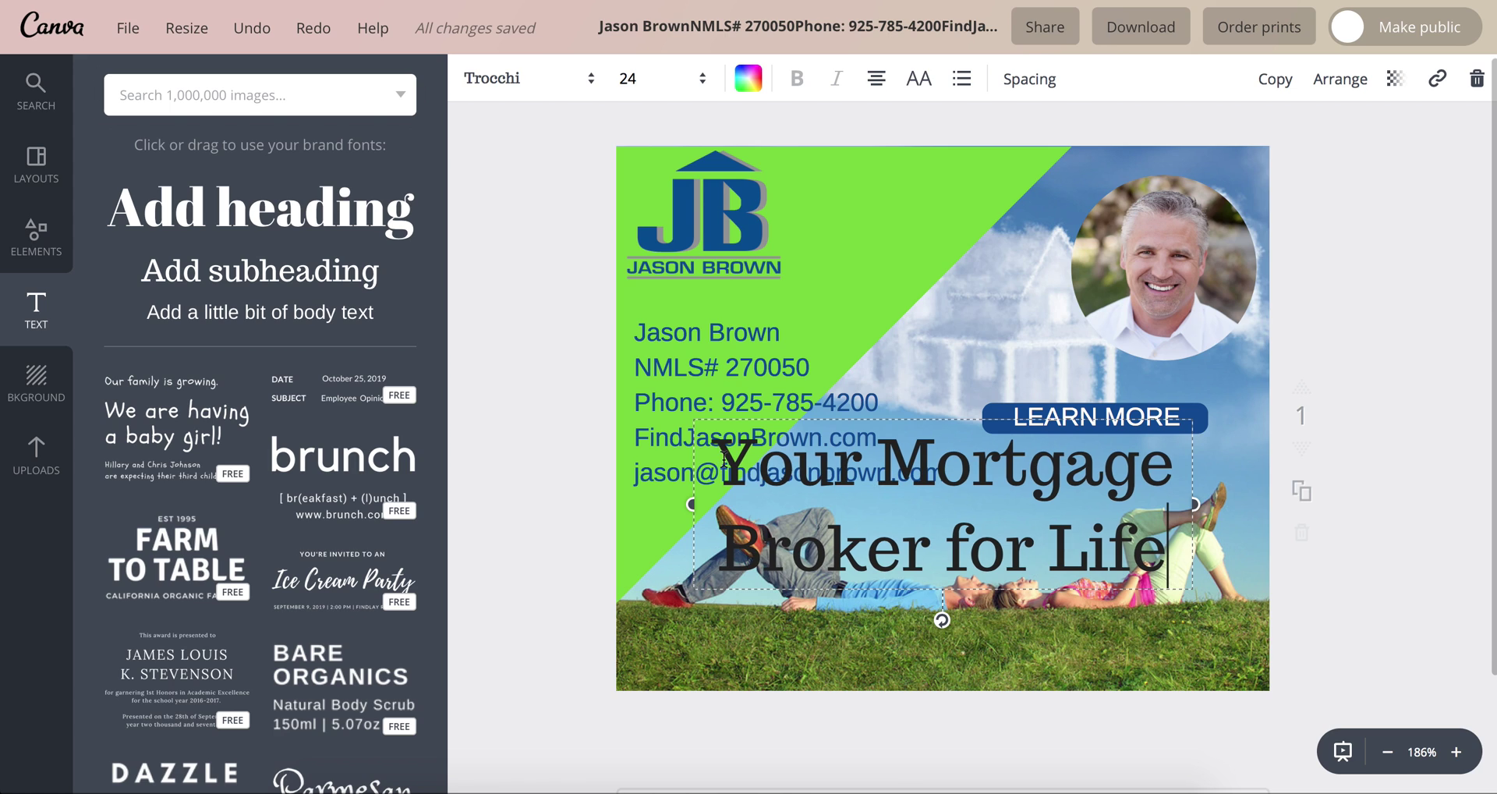
- Colour the whole tagline the document's dark blue 0e4793
key("ctrl+a")
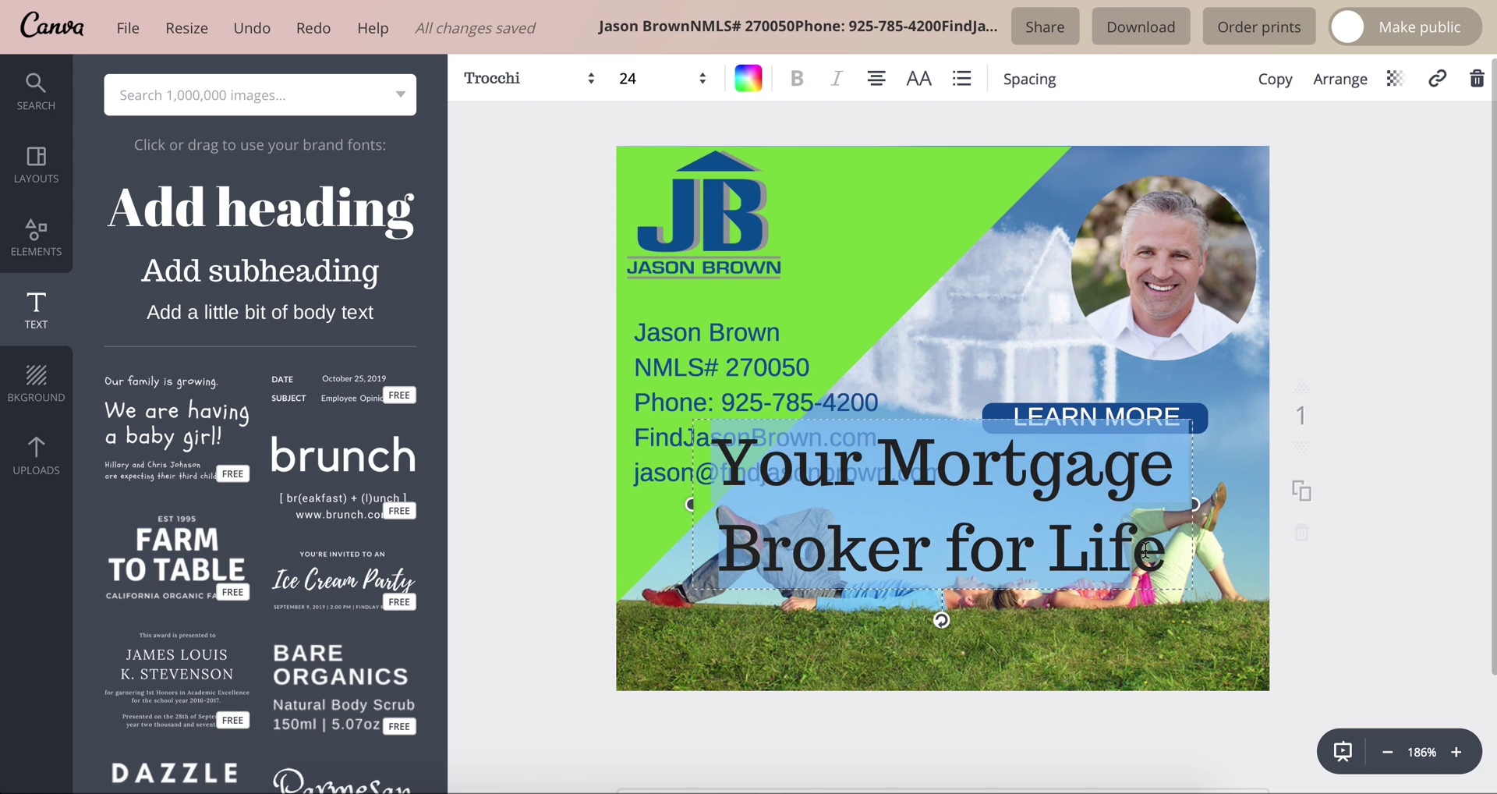
left_click(748, 78)
left_click(782, 173)
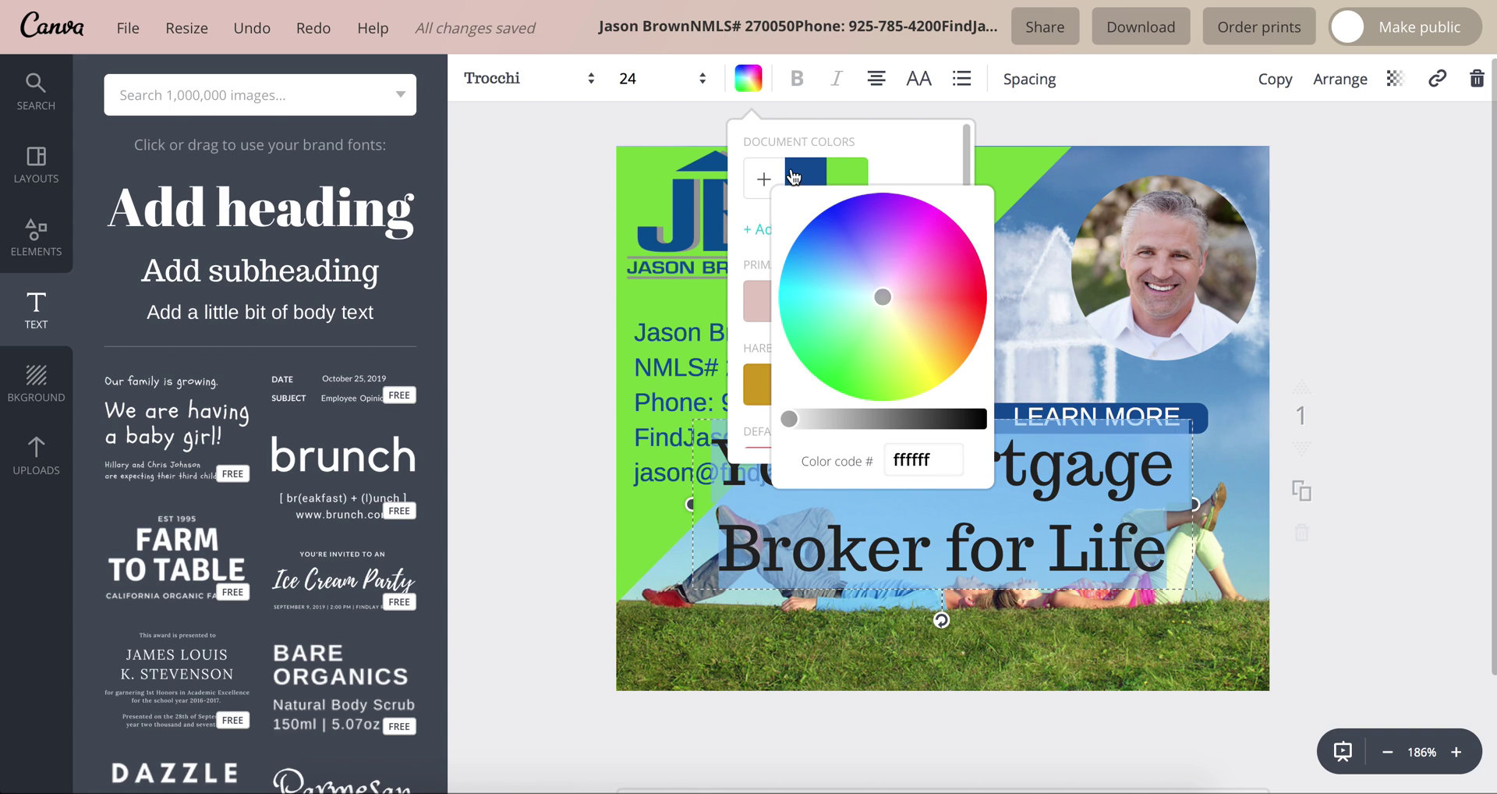
left_click(811, 175)
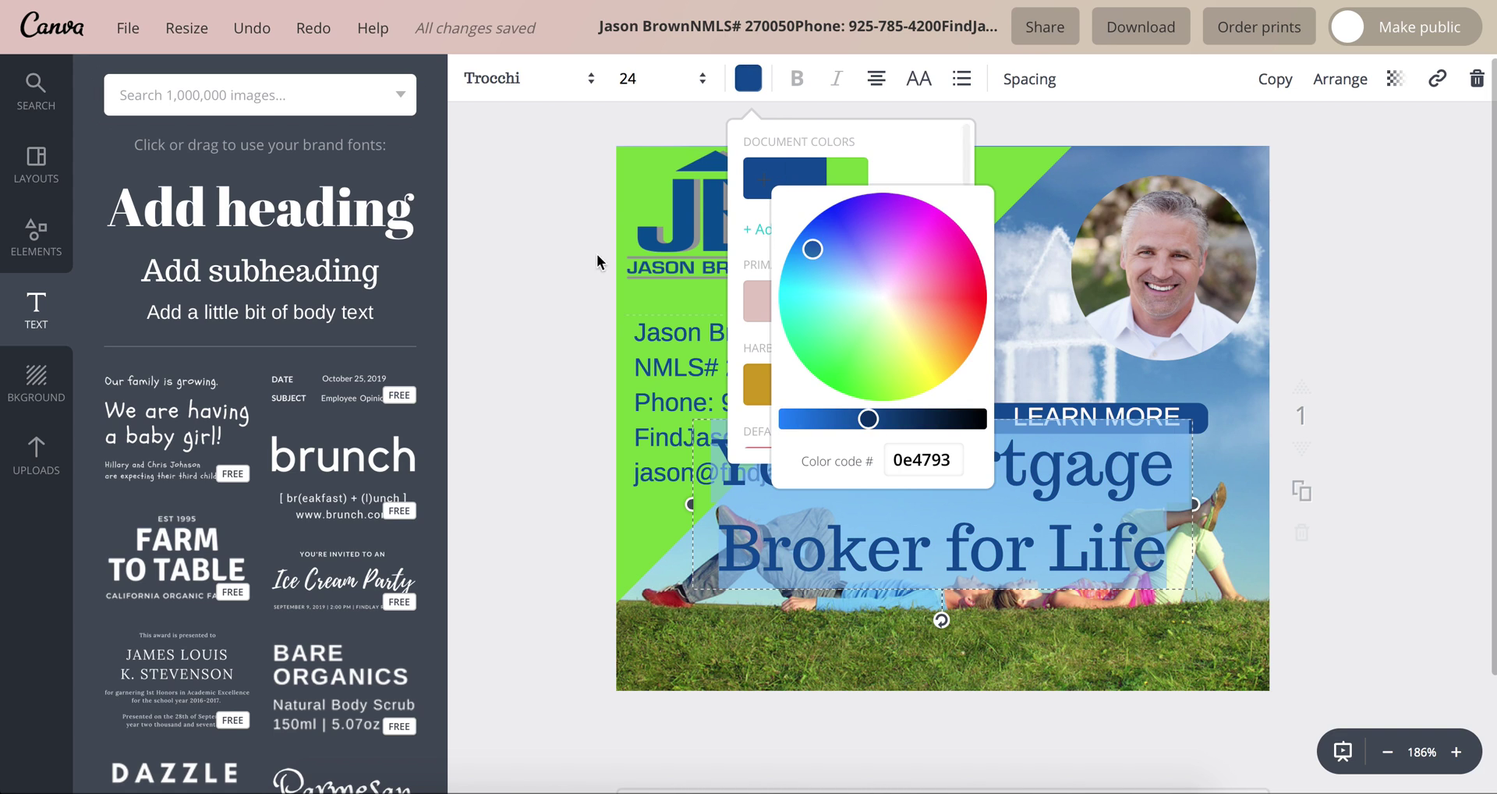
left_click(1001, 505)
left_click(901, 157)
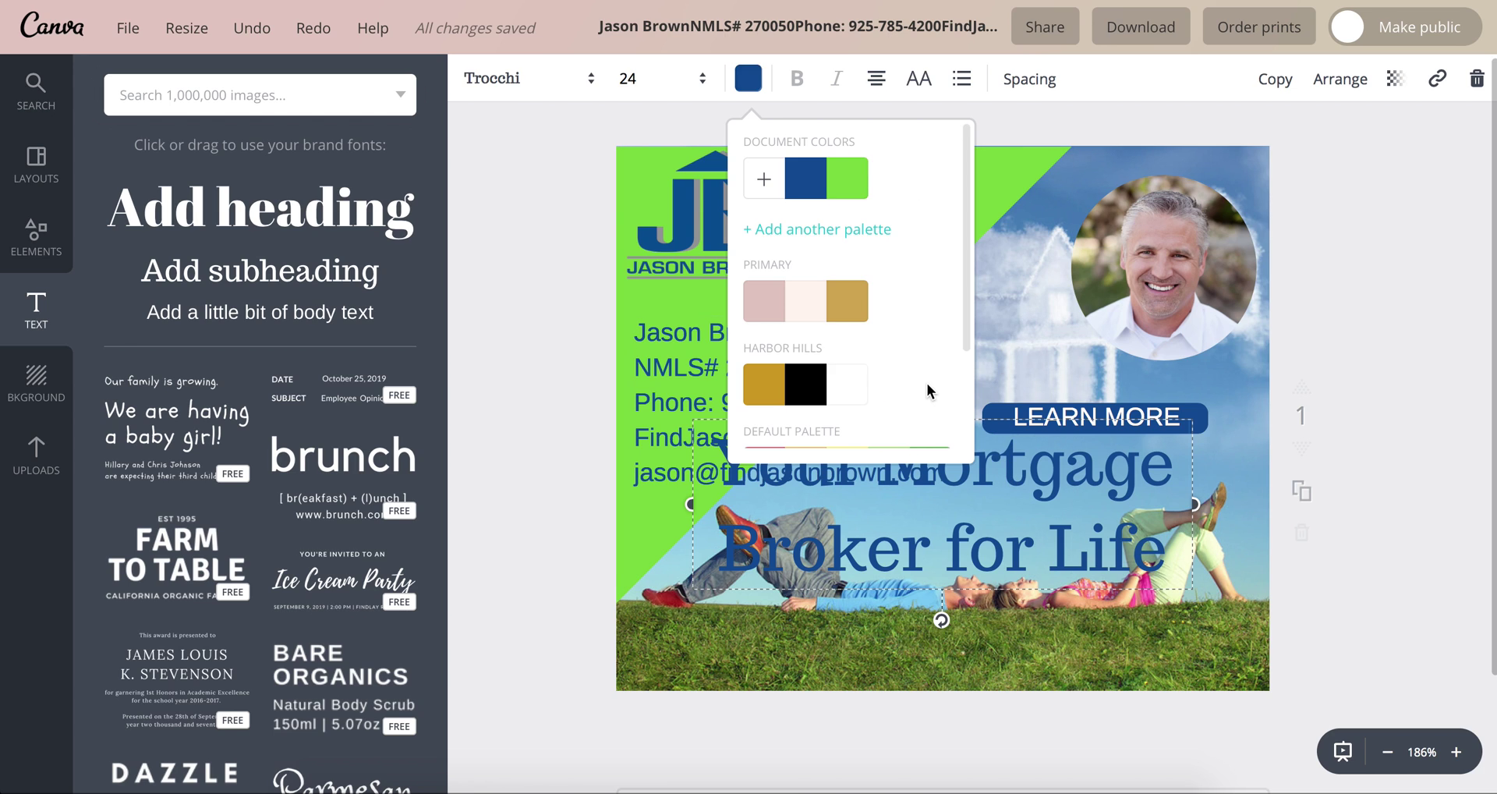
left_click(960, 478)
left_click(960, 479)
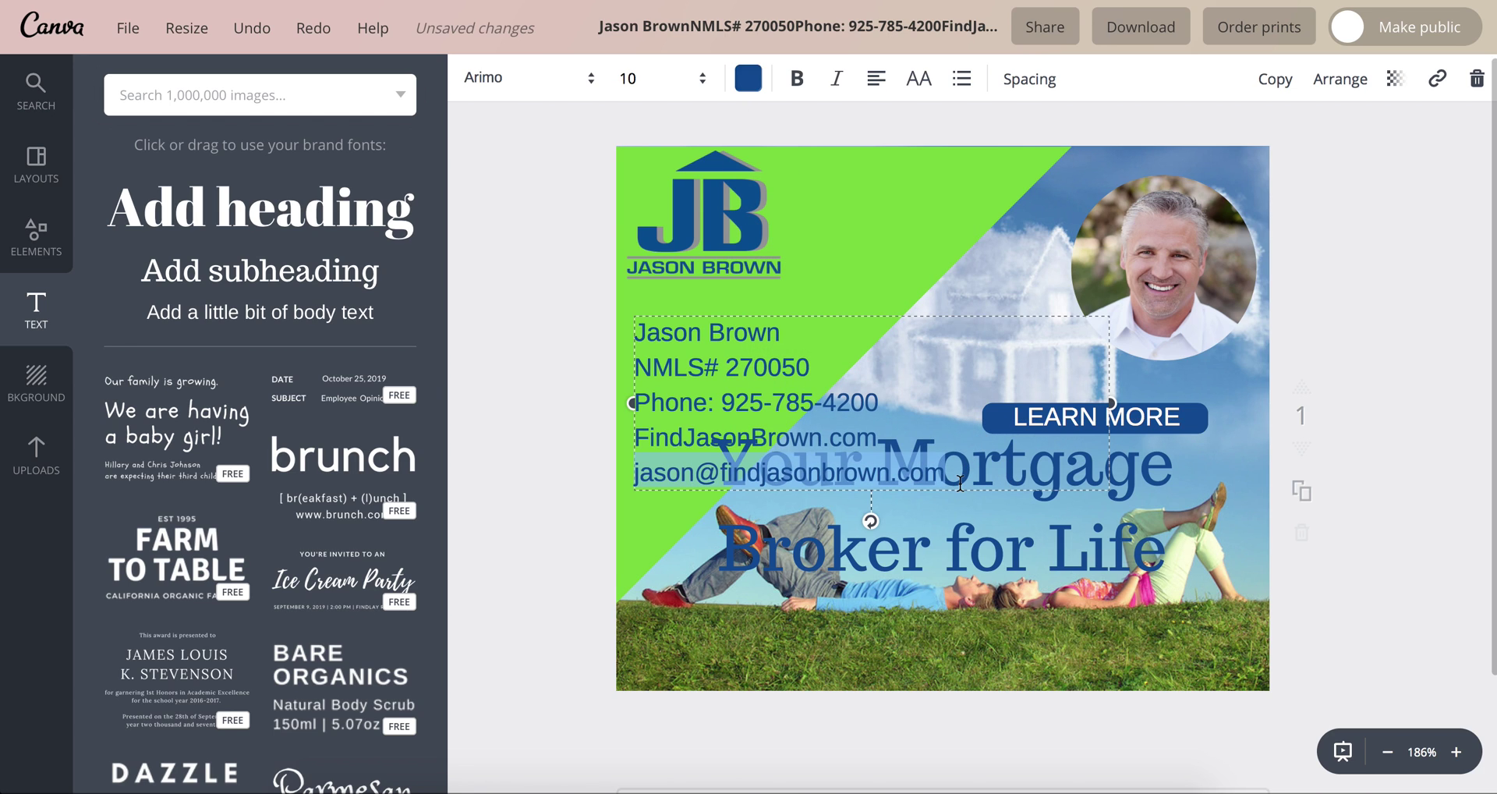
- Change the tagline's font to Playfair Display
left_click(1173, 555)
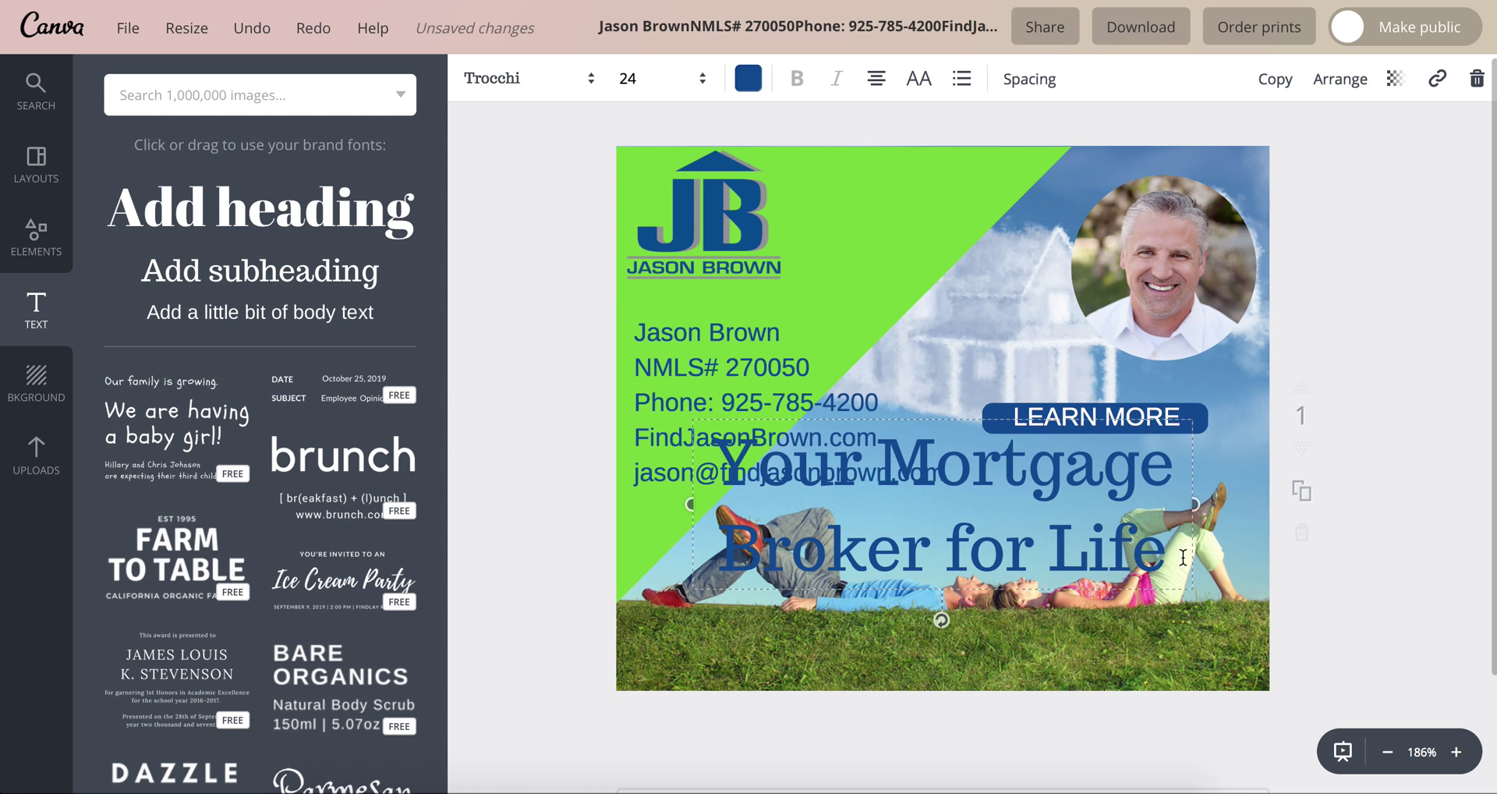
left_click_drag(1169, 555, 718, 452)
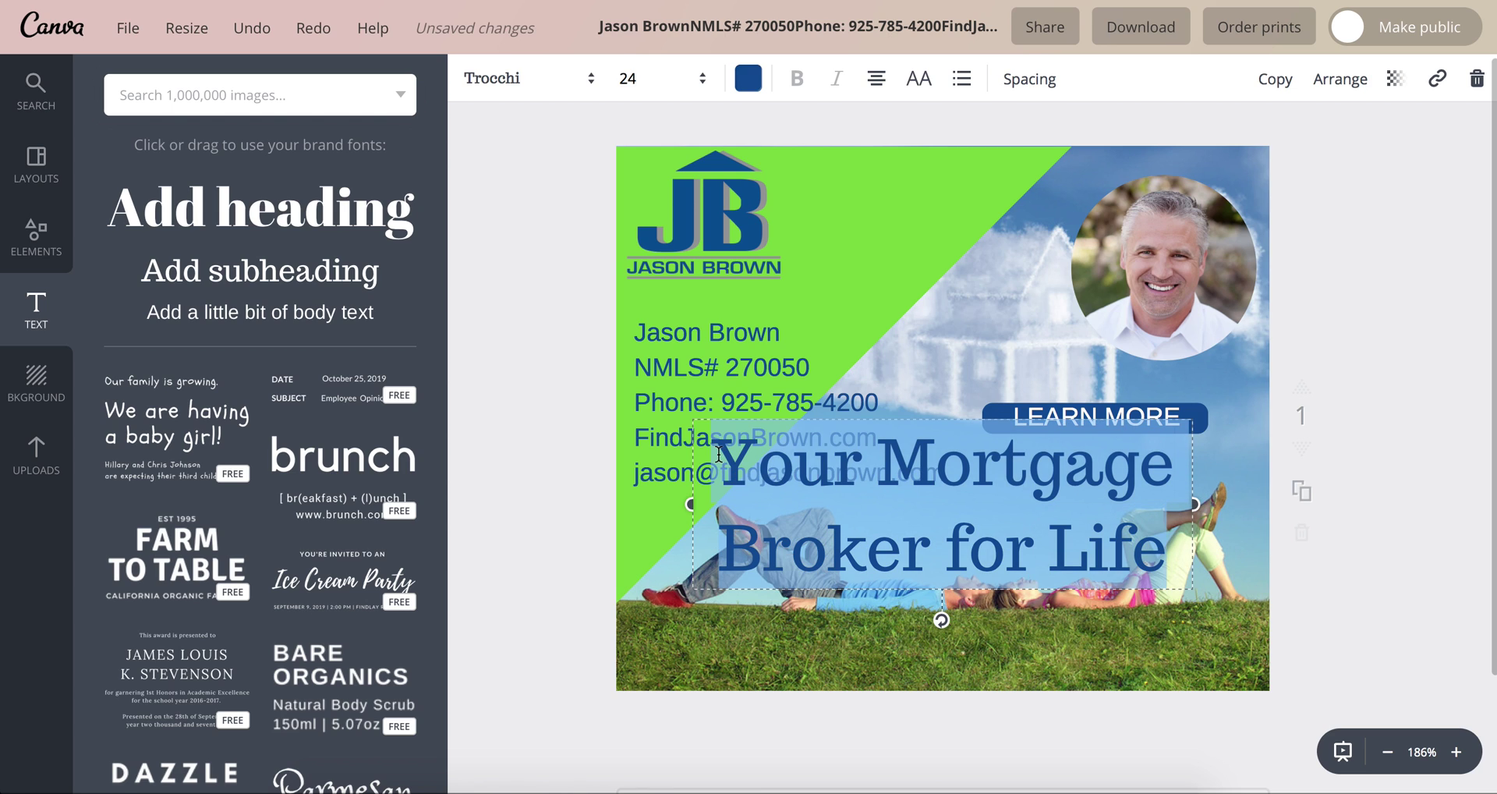
left_click(585, 78)
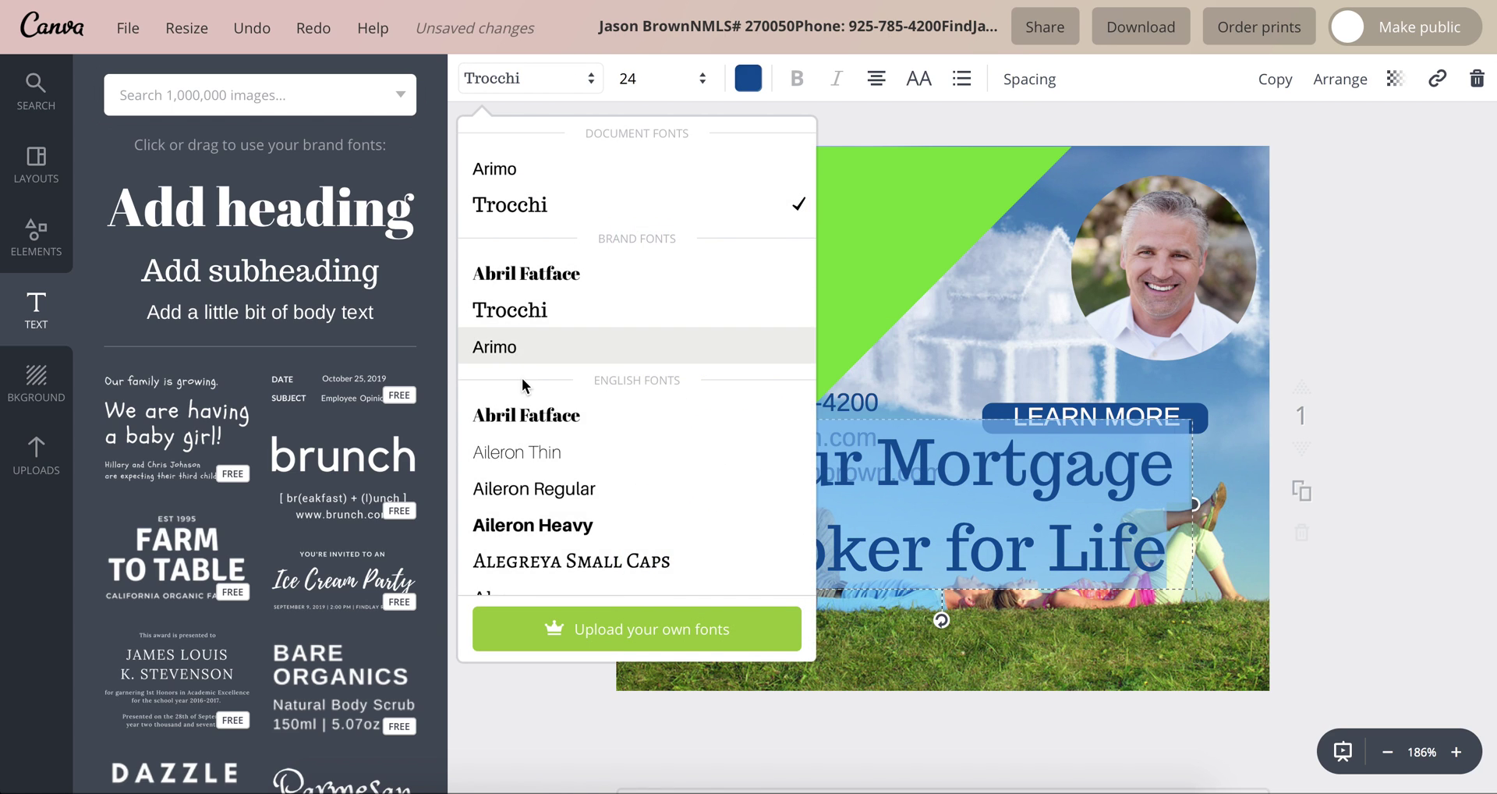
scroll(522, 377, "down", 2)
scroll(523, 384, "down", 10)
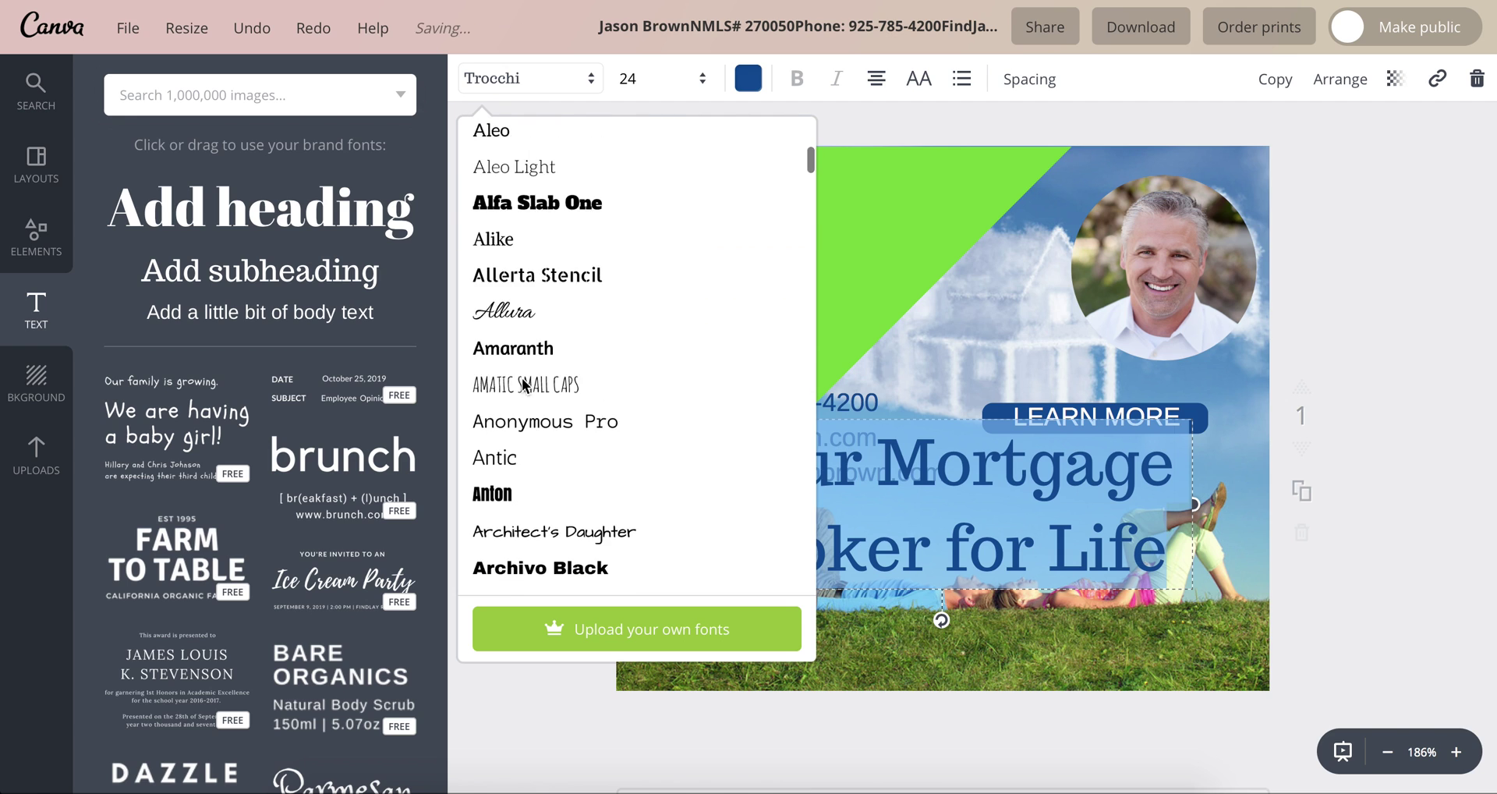
scroll(523, 381, "down", 10)
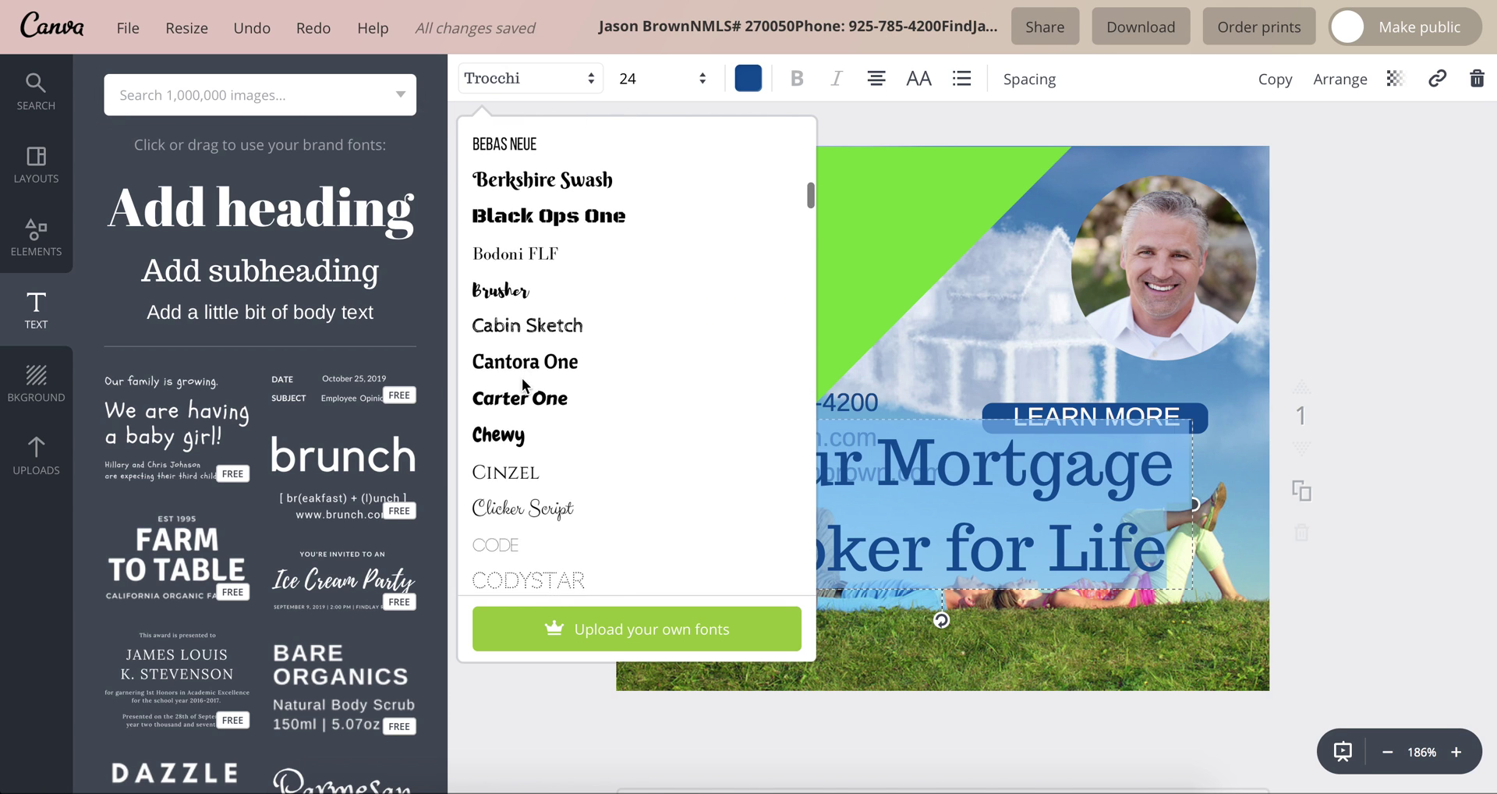
scroll(522, 377, "down", 10)
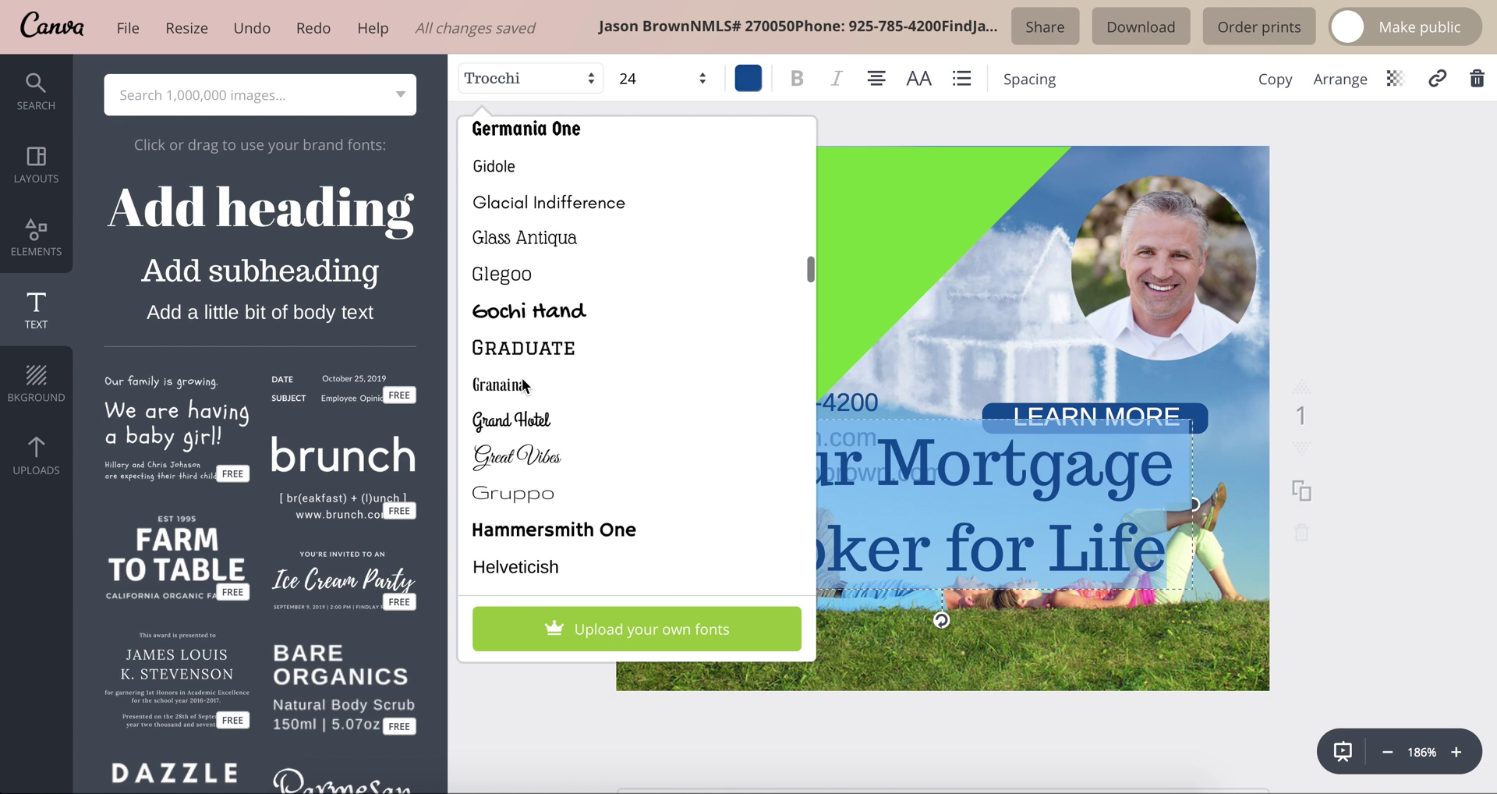
scroll(524, 386, "down", 10)
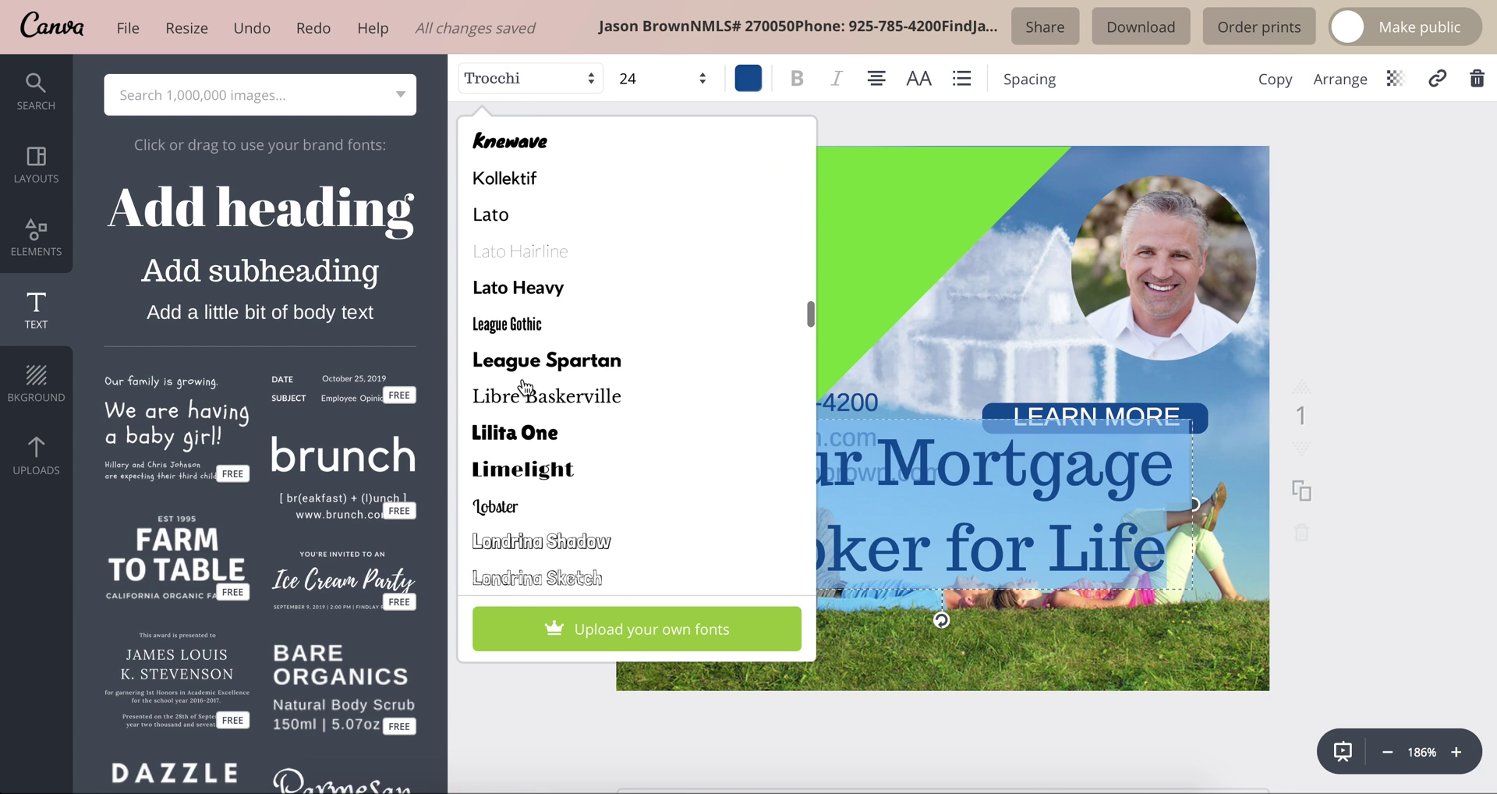
scroll(525, 388, "down", 10)
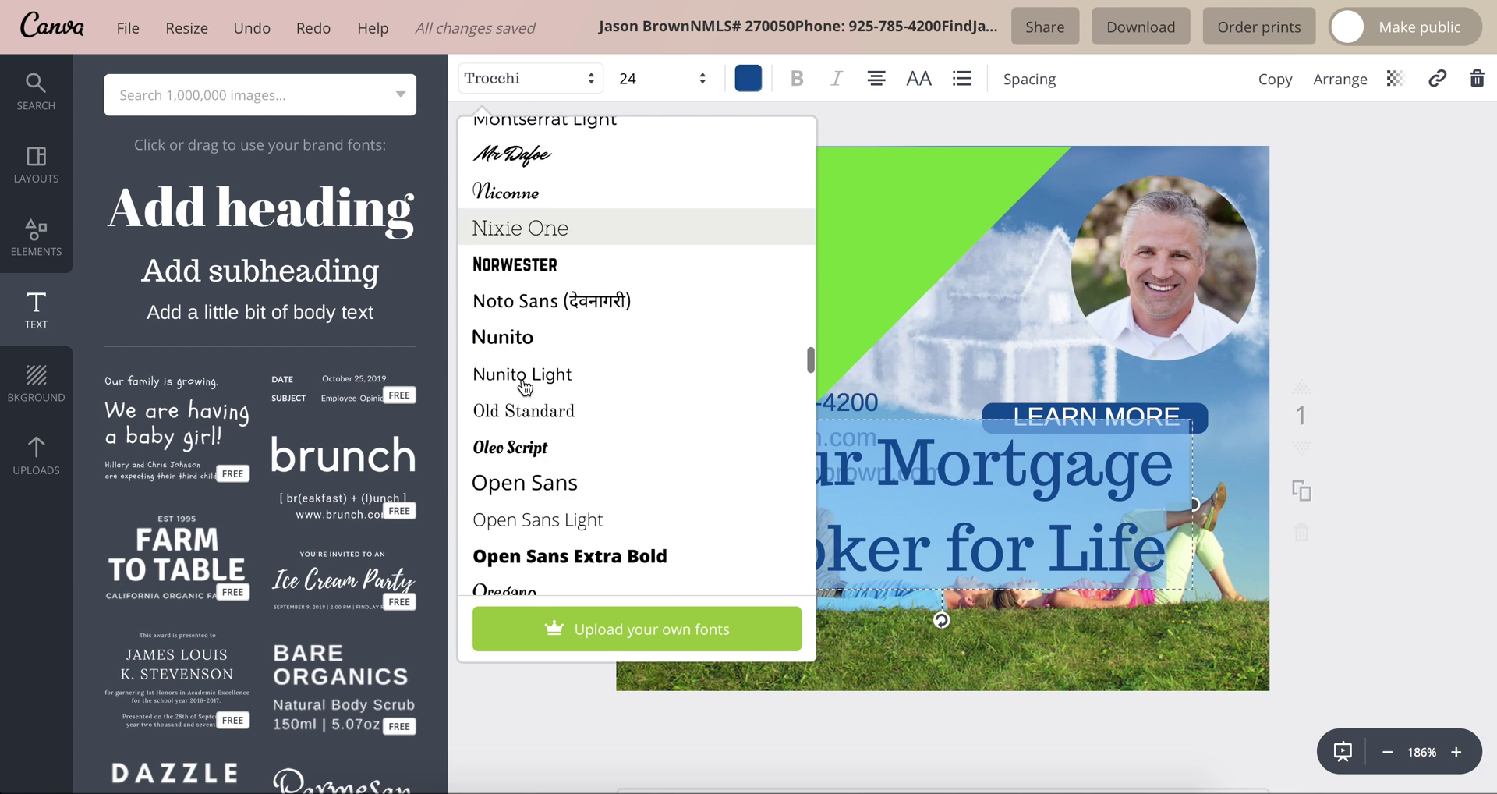
scroll(523, 388, "down", 3)
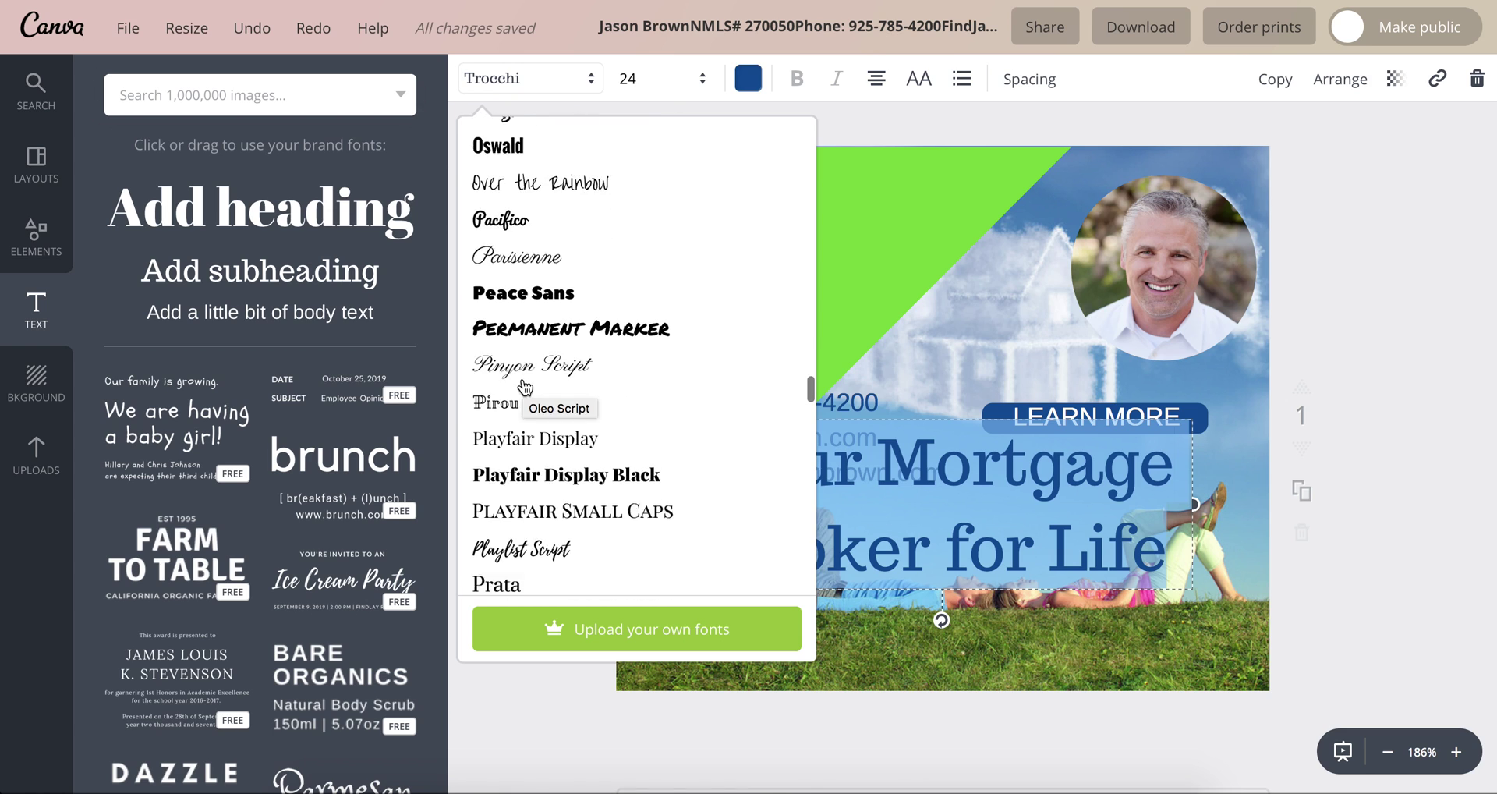
left_click(523, 407)
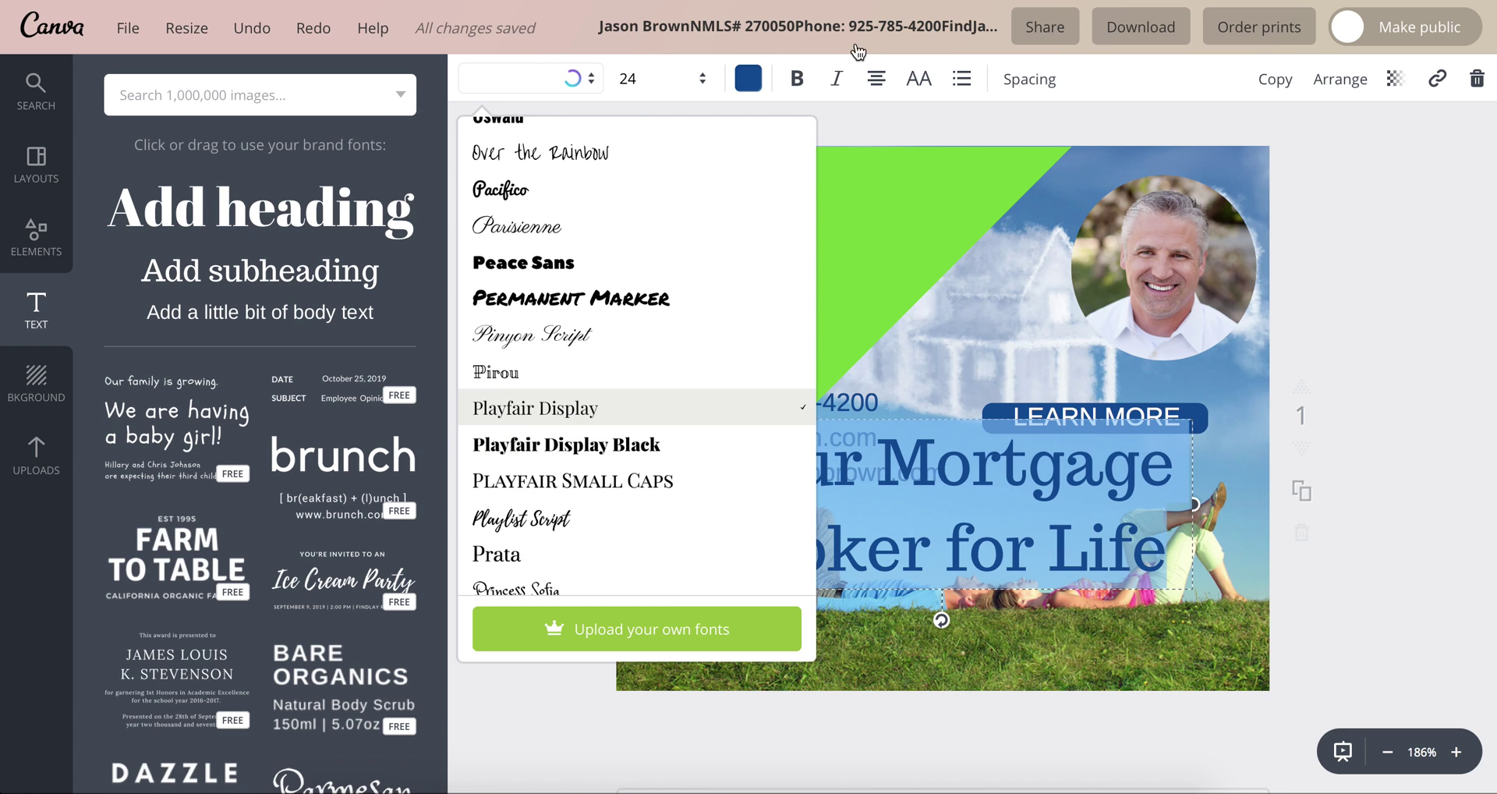
- Make the tagline italic at font size 10
left_click(831, 81)
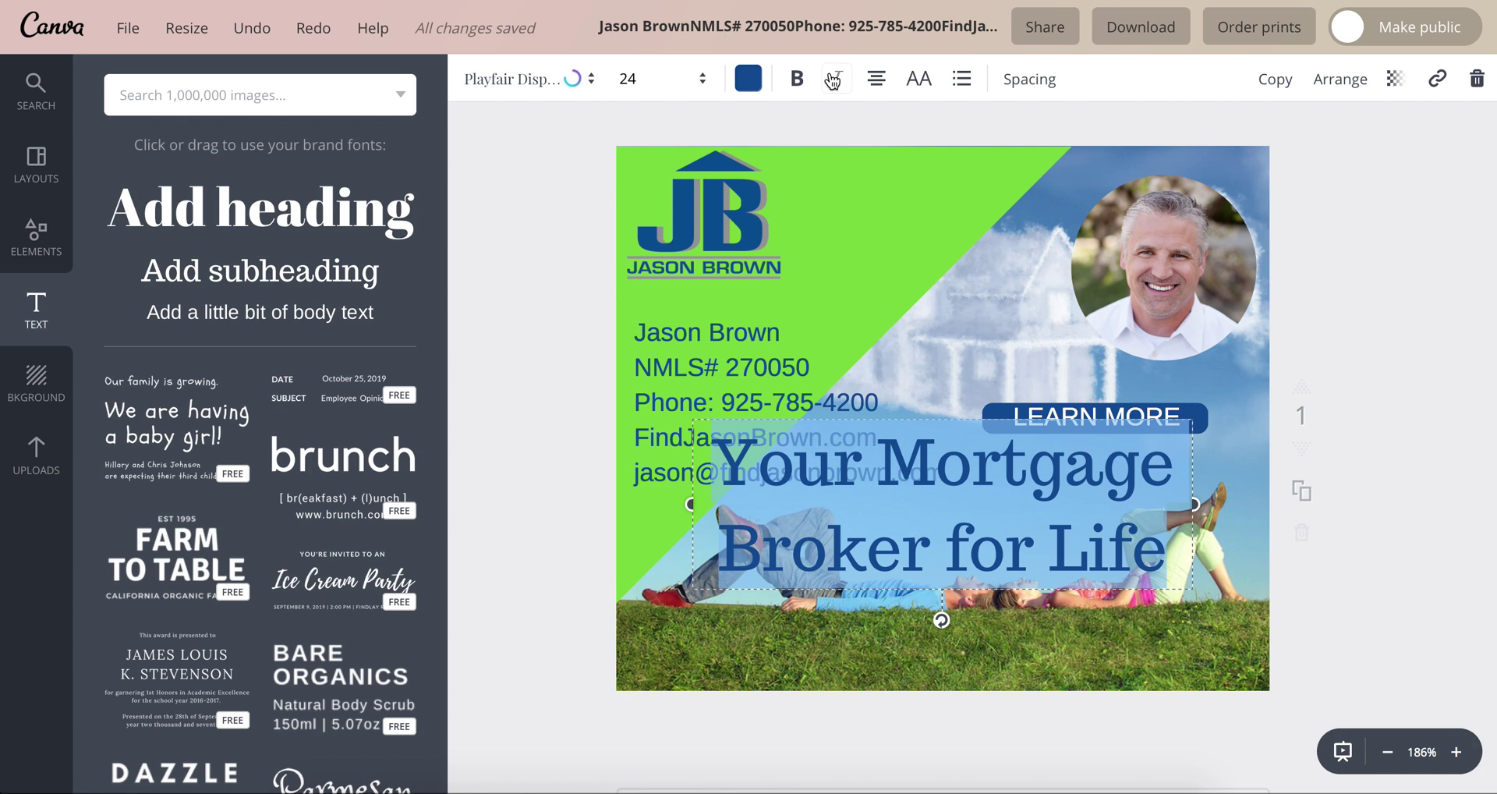
left_click(834, 79)
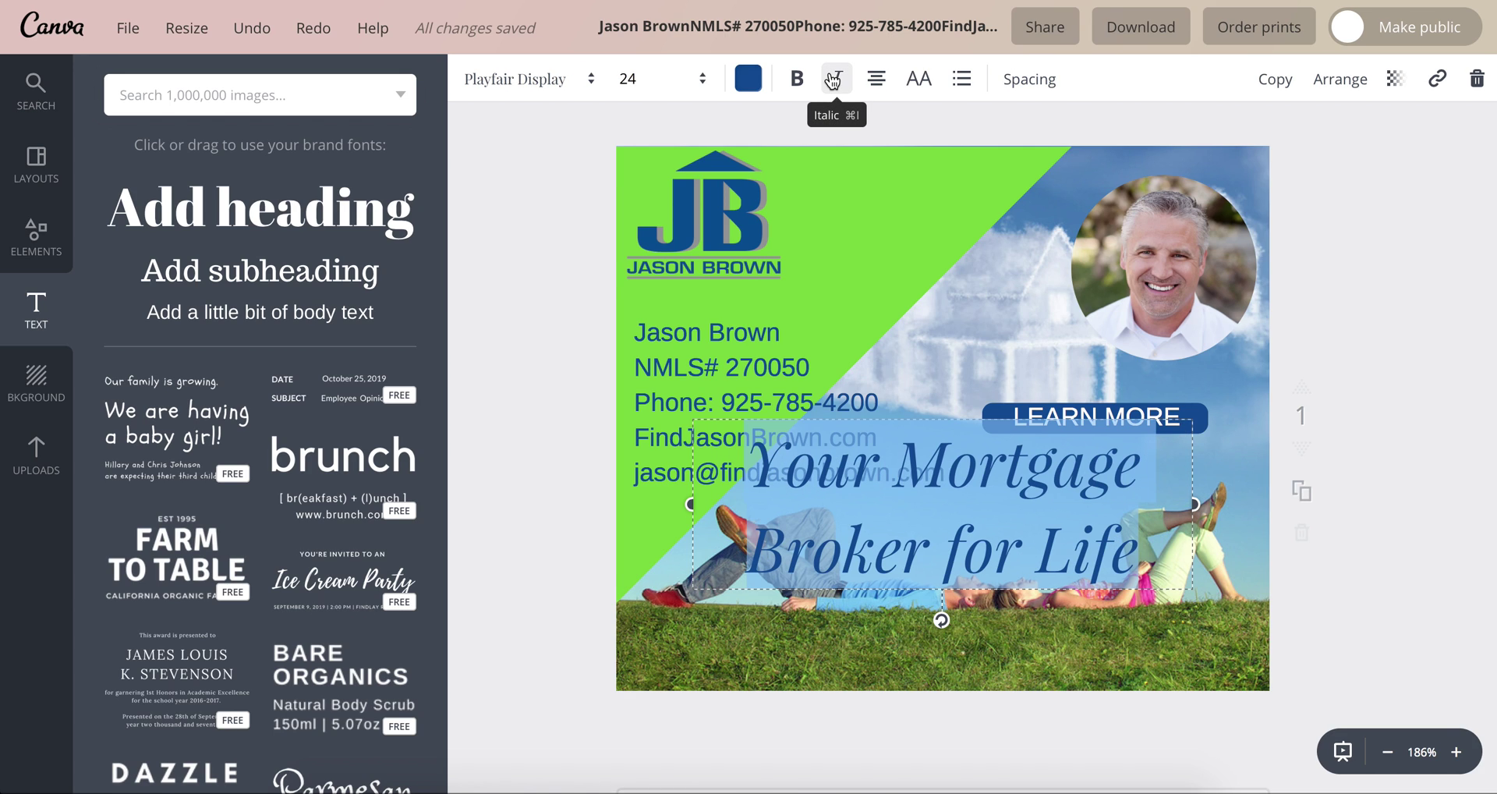
left_click(693, 85)
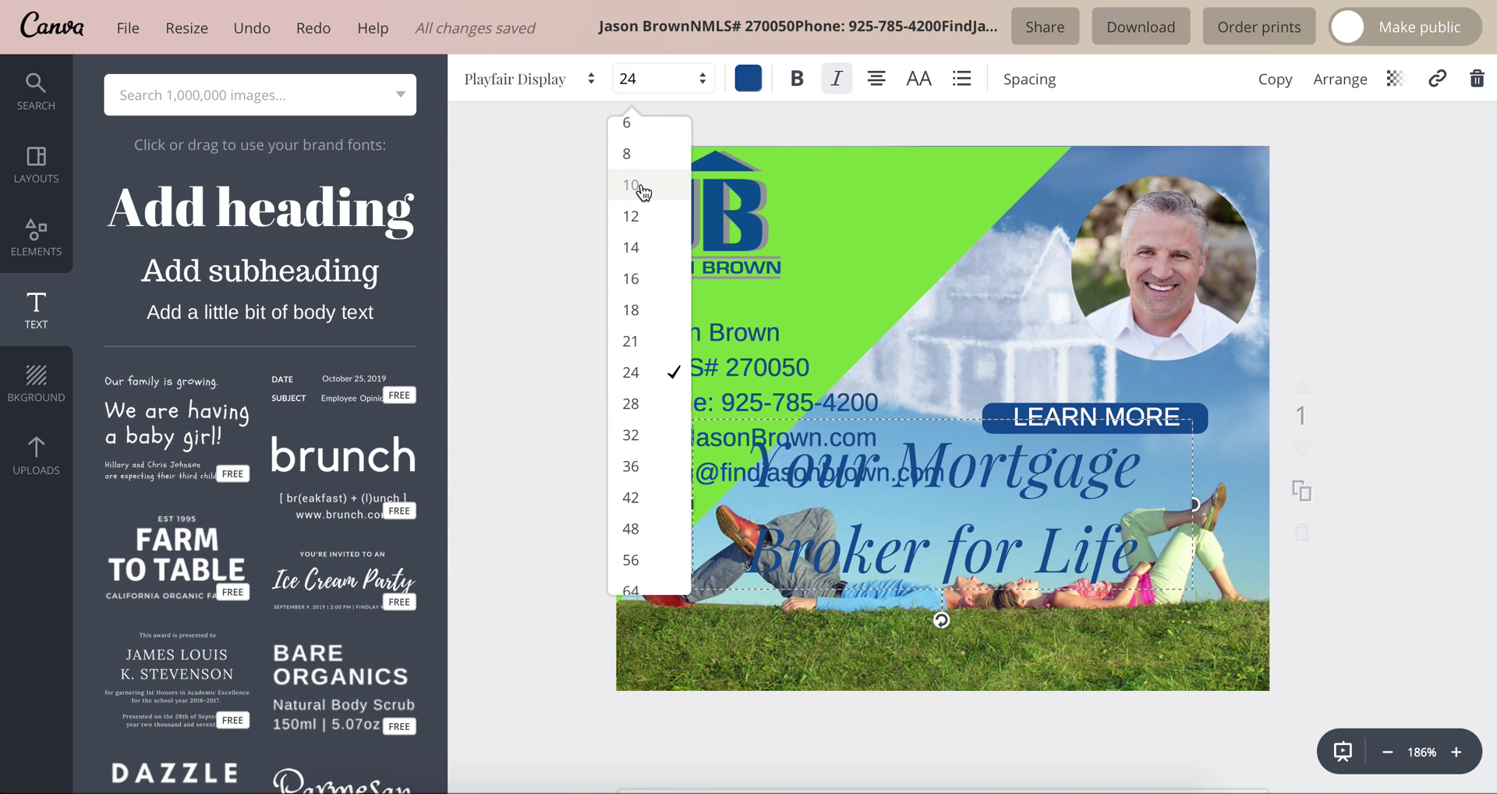
key("Return")
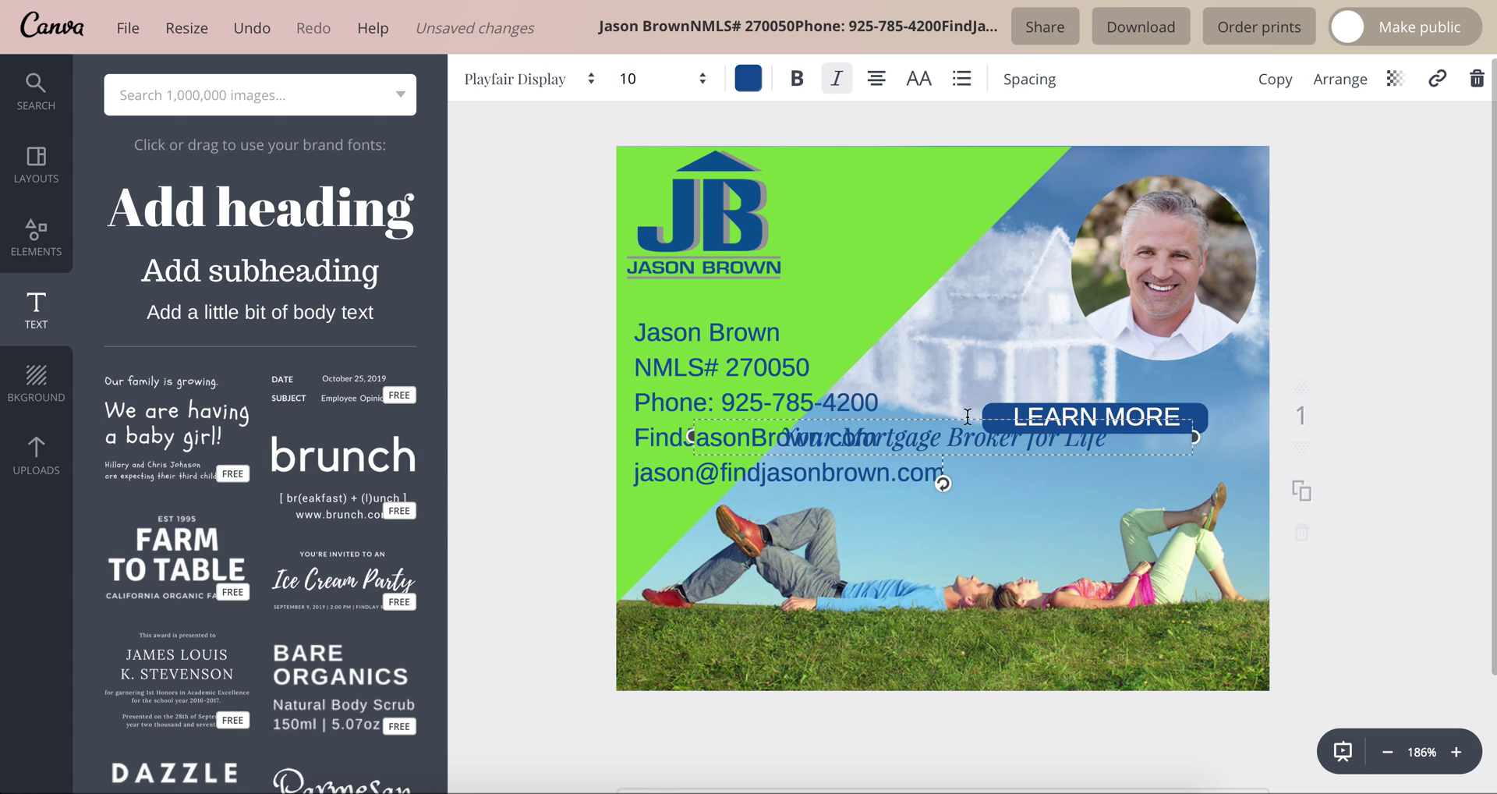
- Place the tagline just right of the JB logo
left_click_drag(967, 243, 822, 276)
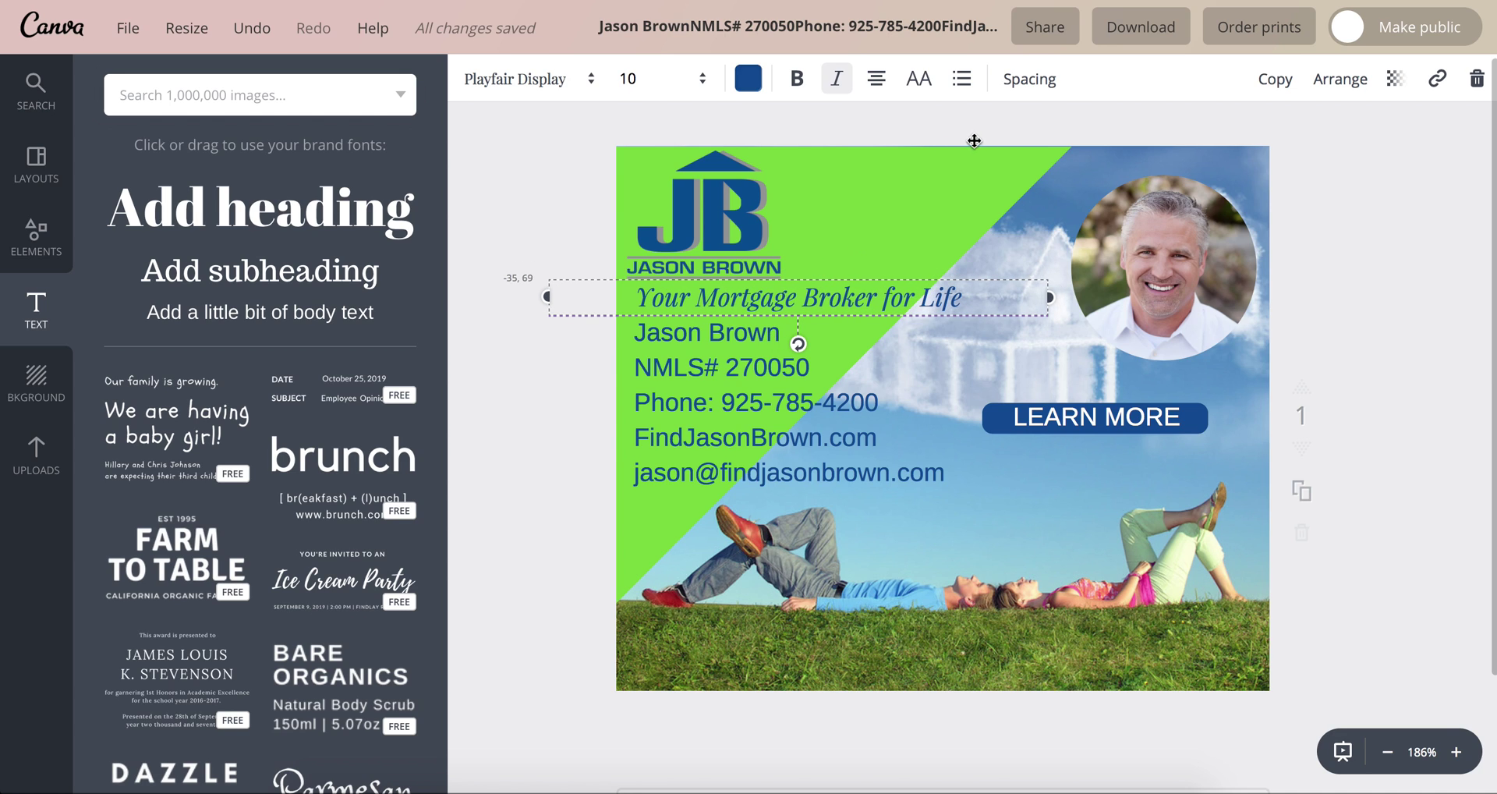
key("ctrl+z")
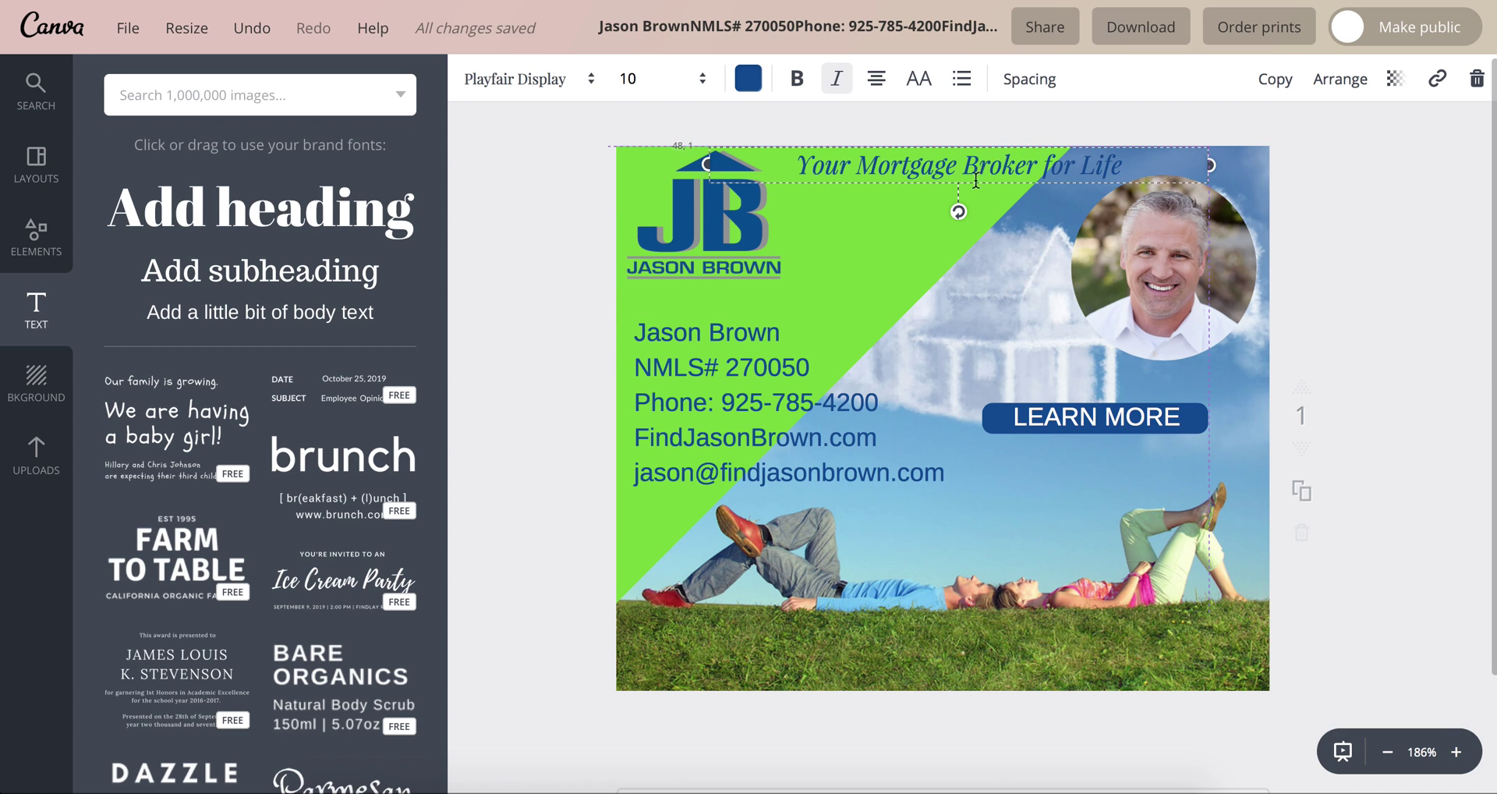
left_click_drag(976, 180, 928, 218)
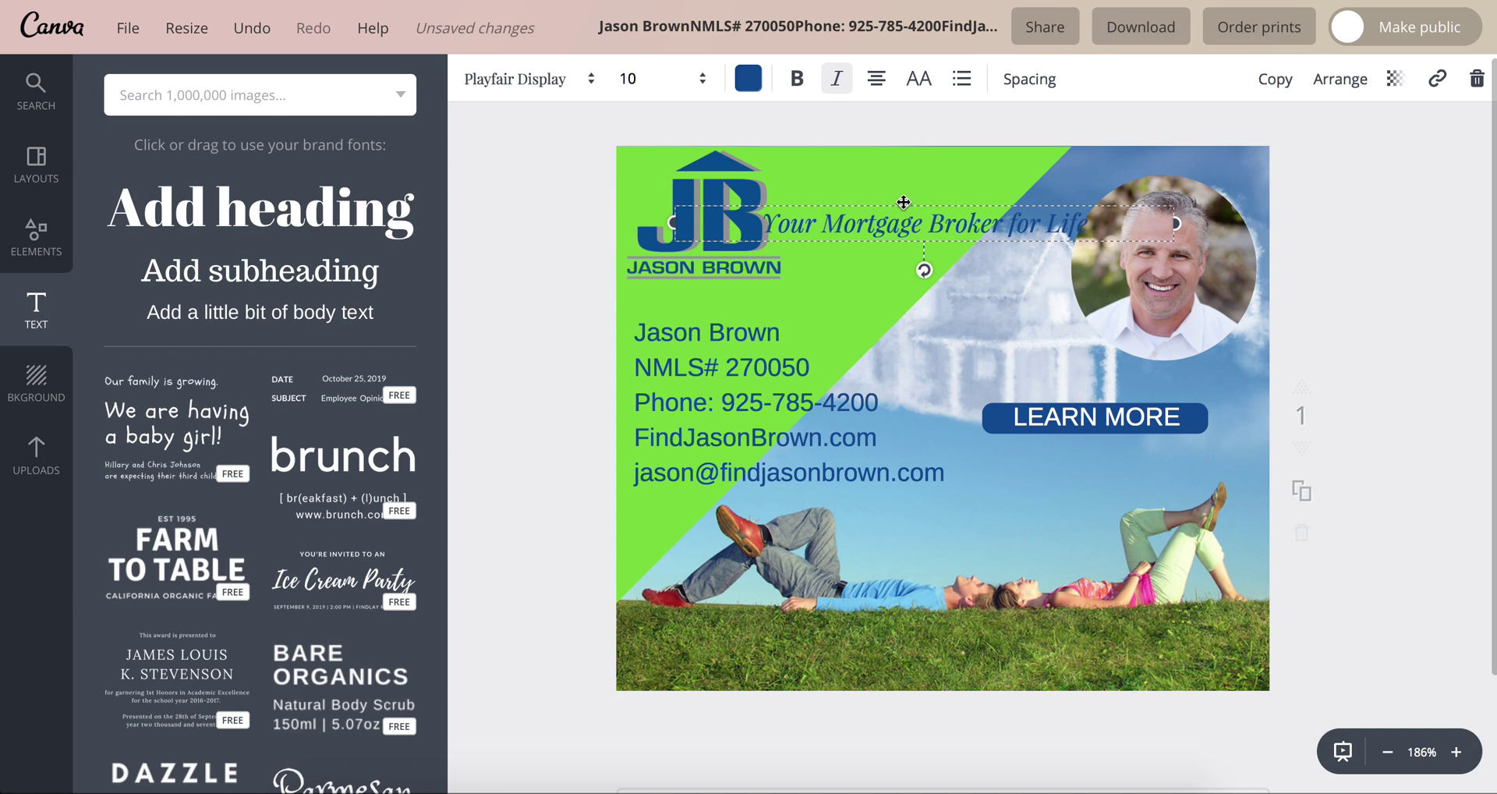
left_click_drag(931, 195, 950, 180)
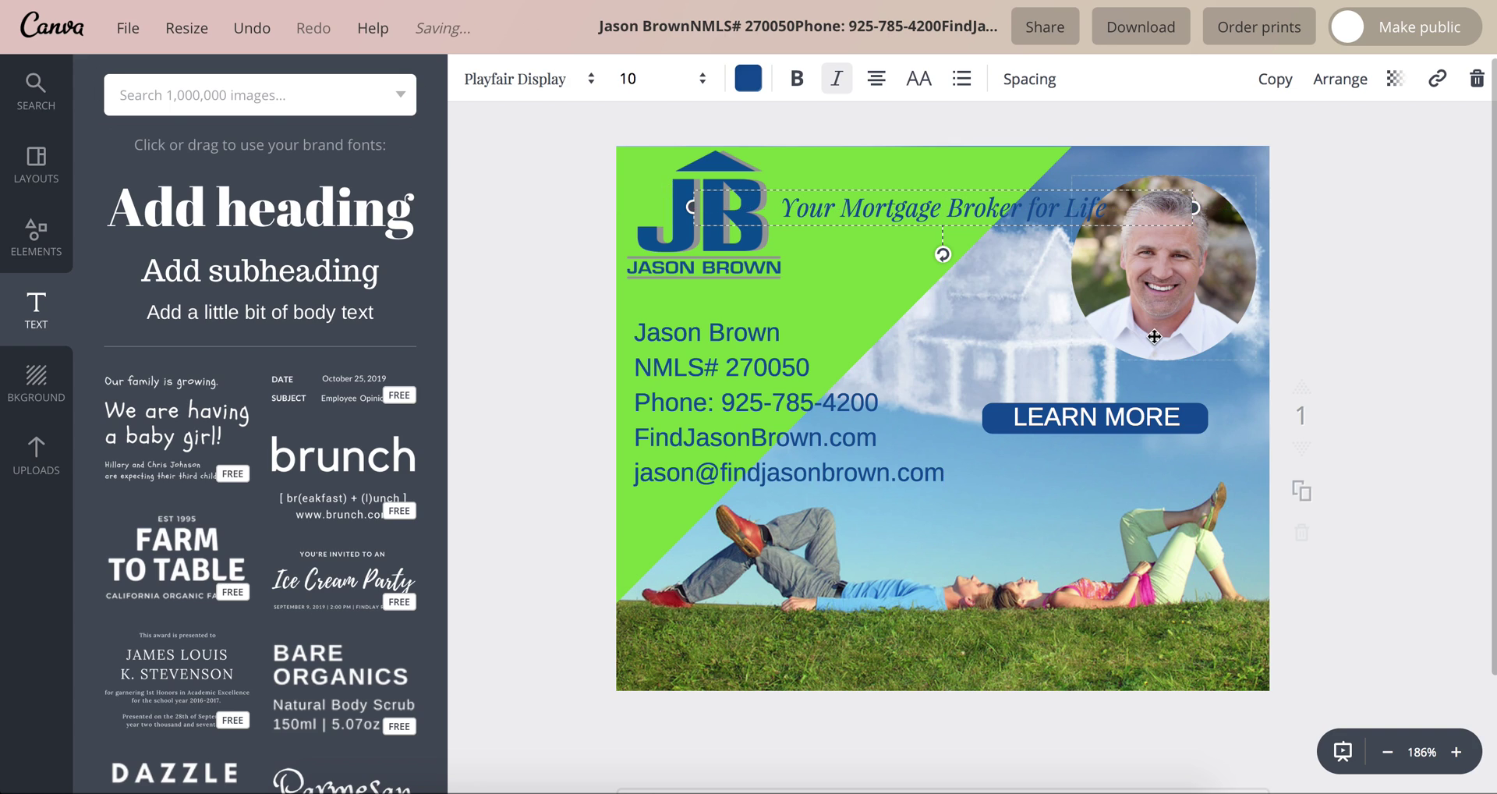
- Lower the headshot and move LEARN MORE with its blue button beside the email line
left_click_drag(1153, 381, 1154, 422)
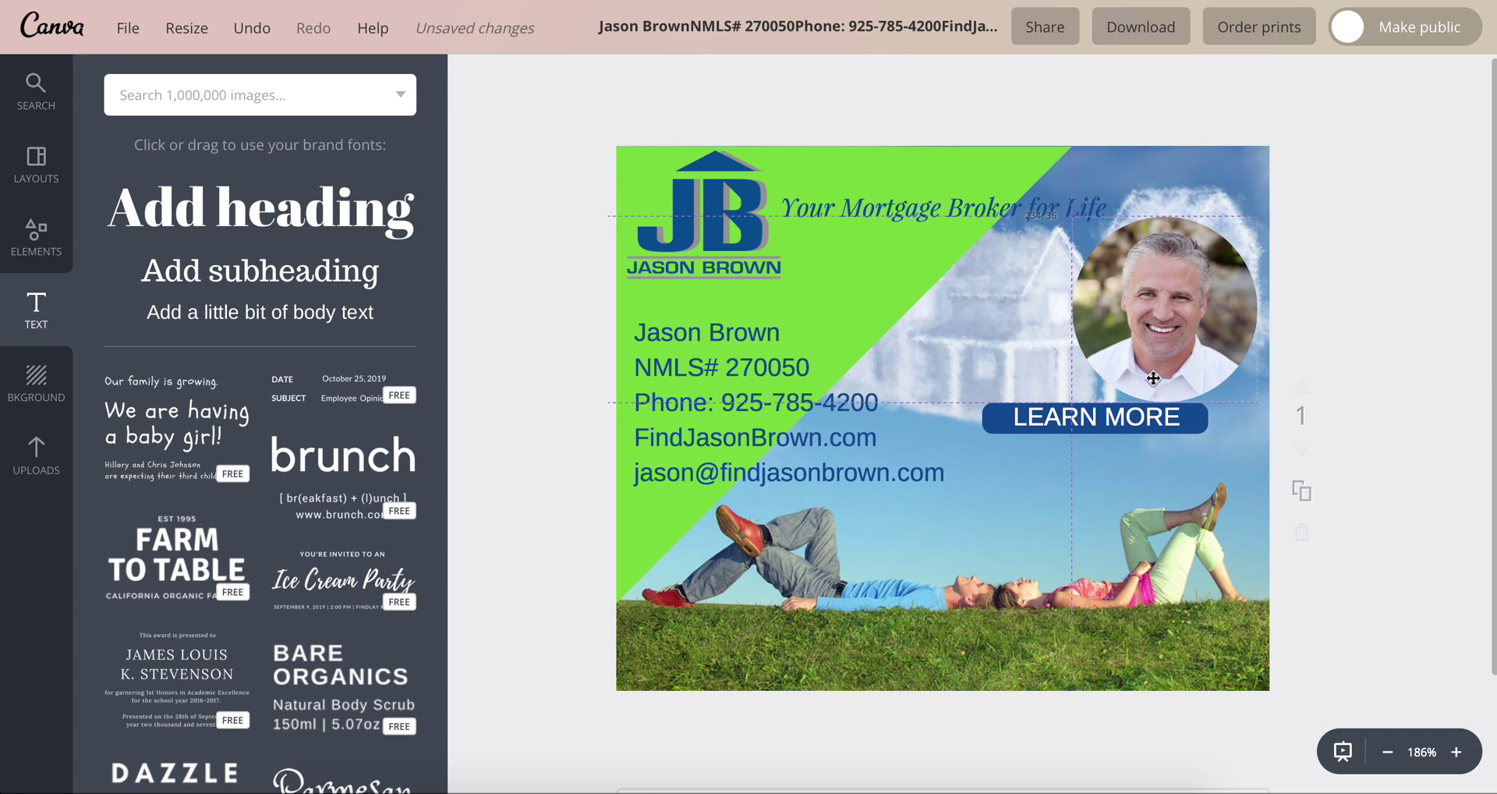
left_click_drag(1057, 417, 1018, 468)
left_click_drag(1067, 416, 1034, 468)
left_click(635, 331)
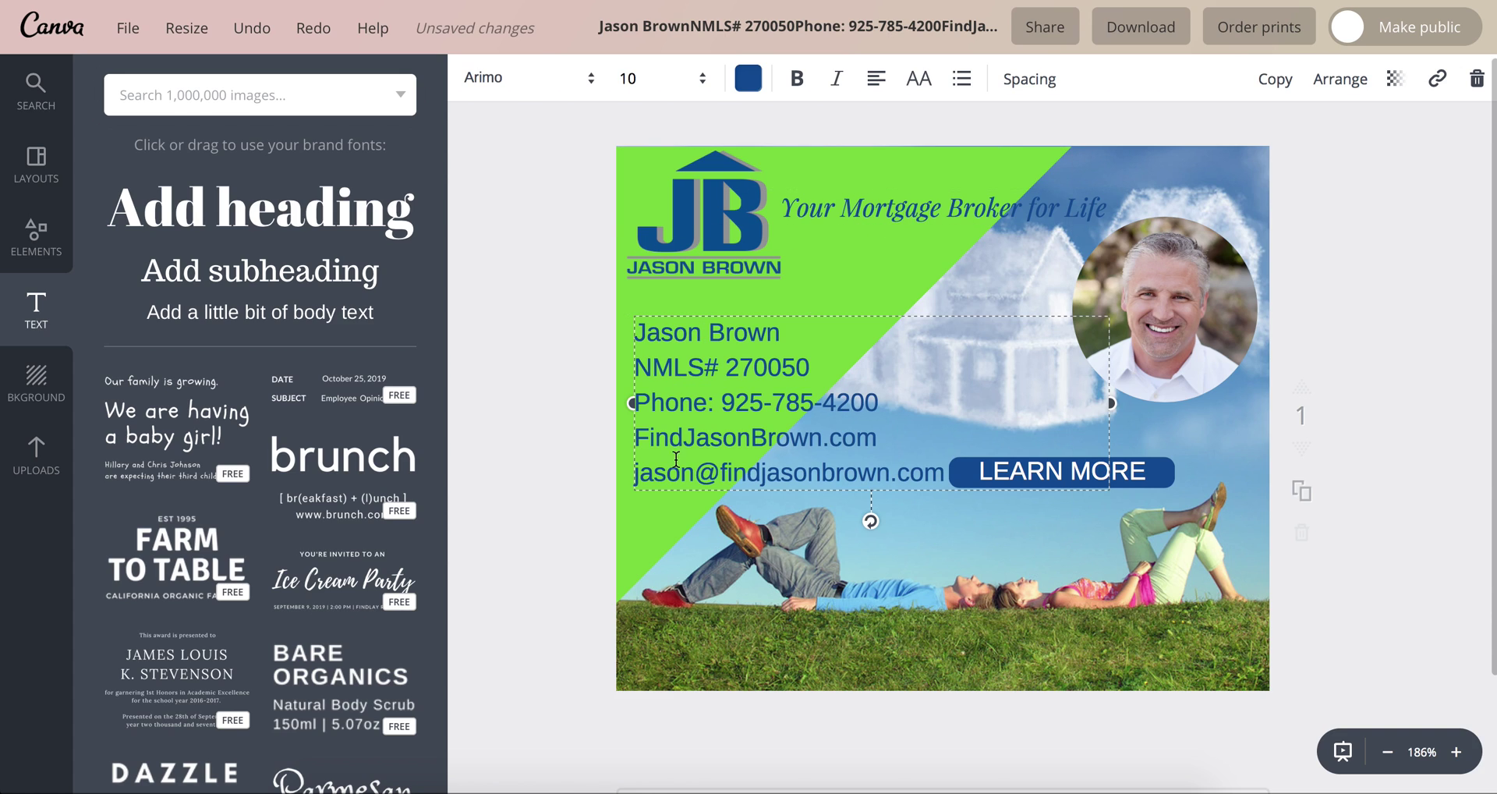
- Enlarge and rotate the green triangle, then push it against the ad's right edge
left_click(920, 168)
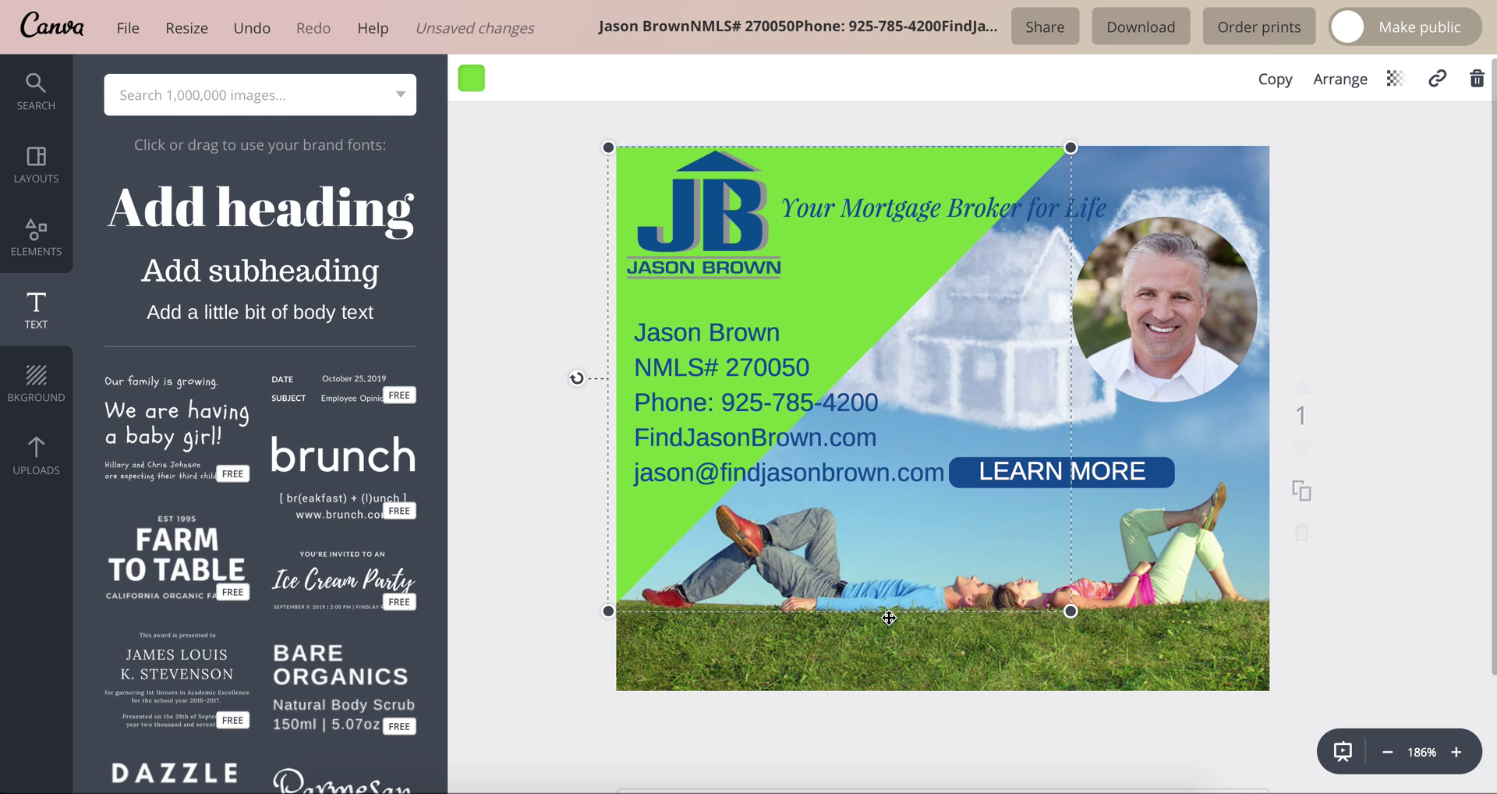
left_click_drag(1071, 612, 1102, 628)
left_click_drag(577, 387, 861, 228)
mouse_move(946, 325)
left_mouse_down()
mouse_move(1112, 305)
mouse_move(940, 320)
left_mouse_up()
left_click_drag(1039, 152, 1216, 134)
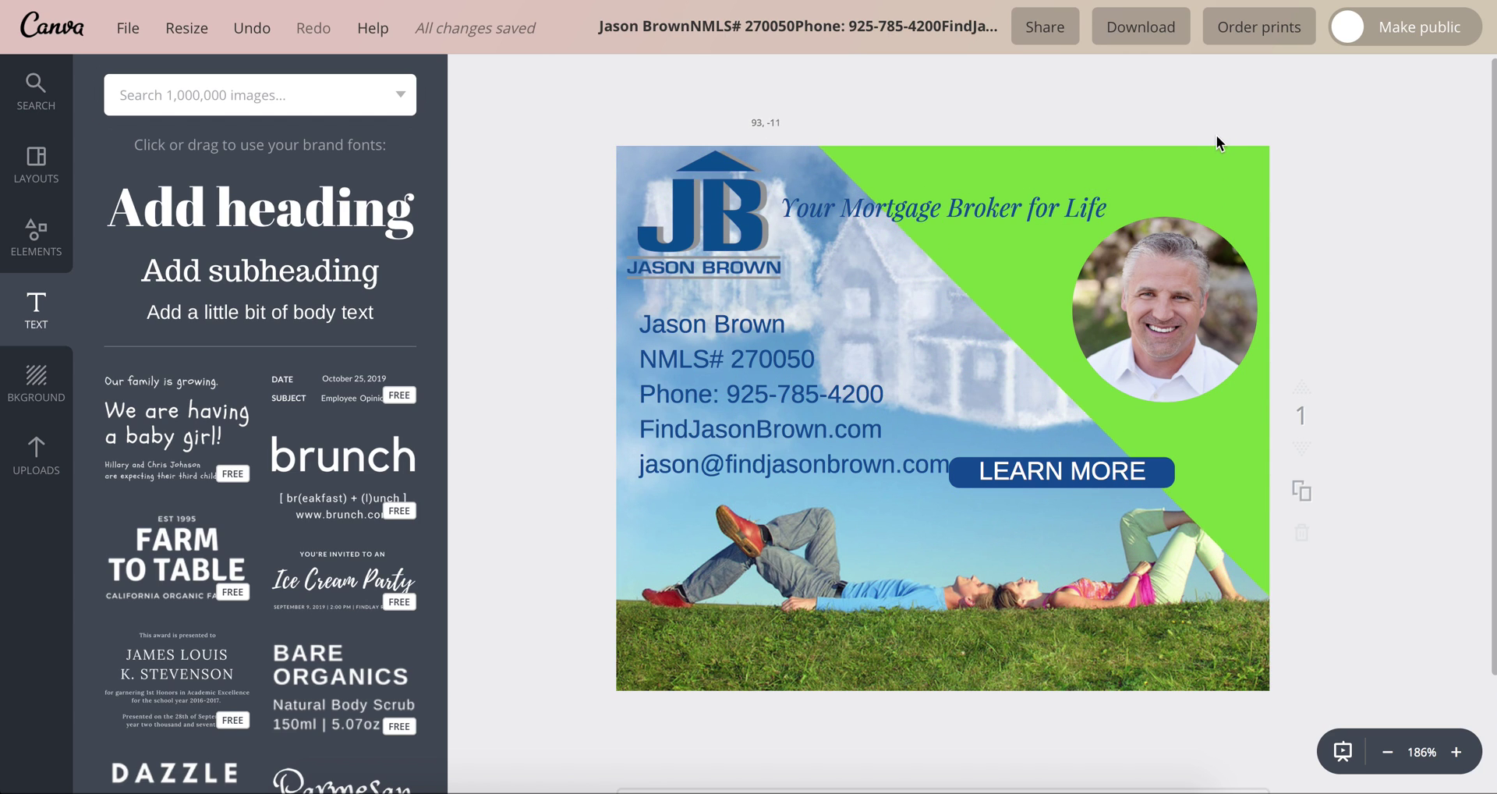
- Move the tagline to the top right corner, keeping the headshot in place
left_click_drag(1176, 280, 1177, 254)
left_click_drag(969, 191, 1104, 167)
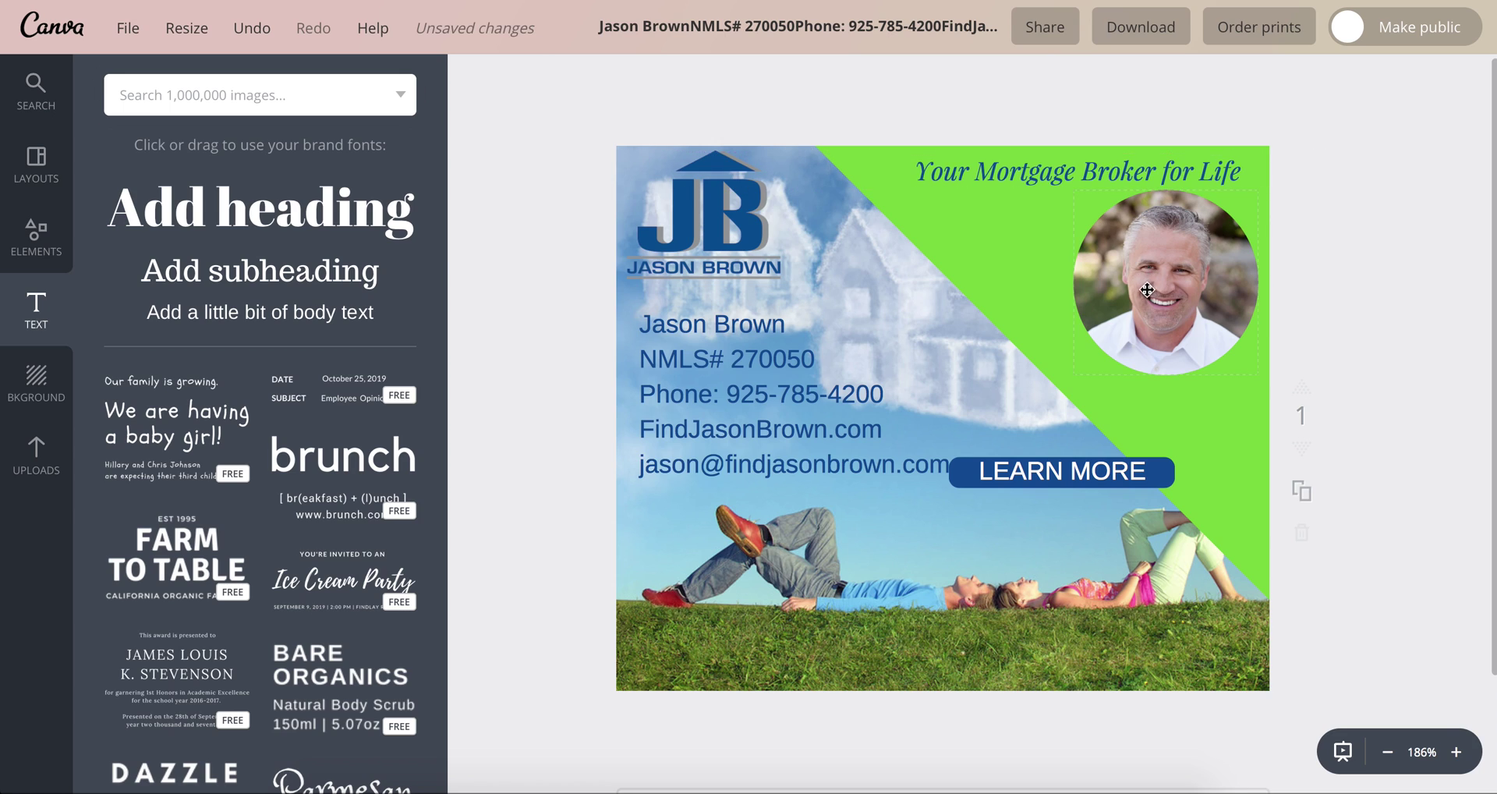
left_click_drag(1146, 277, 1162, 385)
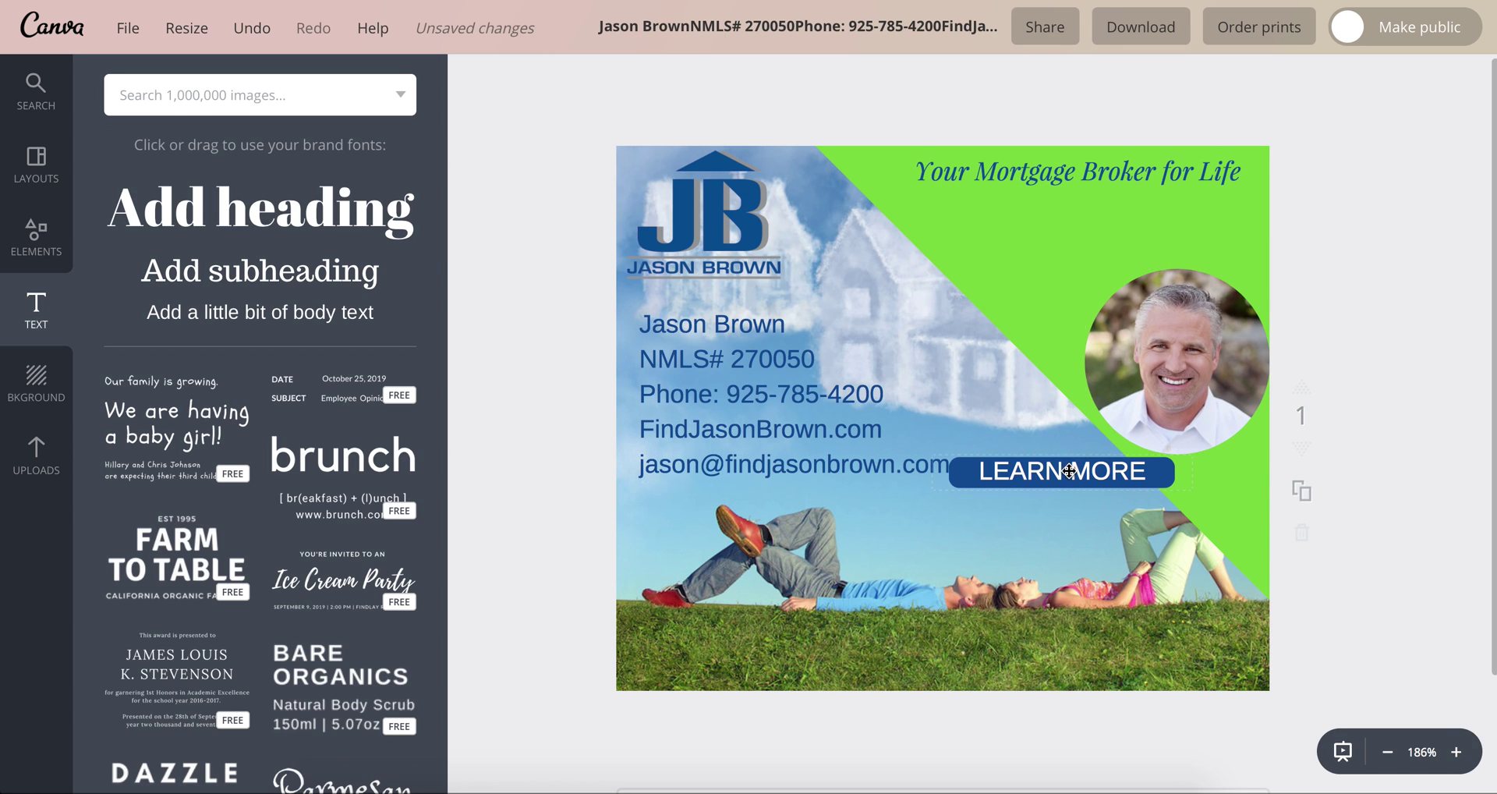
- Put the LEARN MORE button under the tagline and shift the contact details up-left
left_click_drag(1068, 470, 1083, 228)
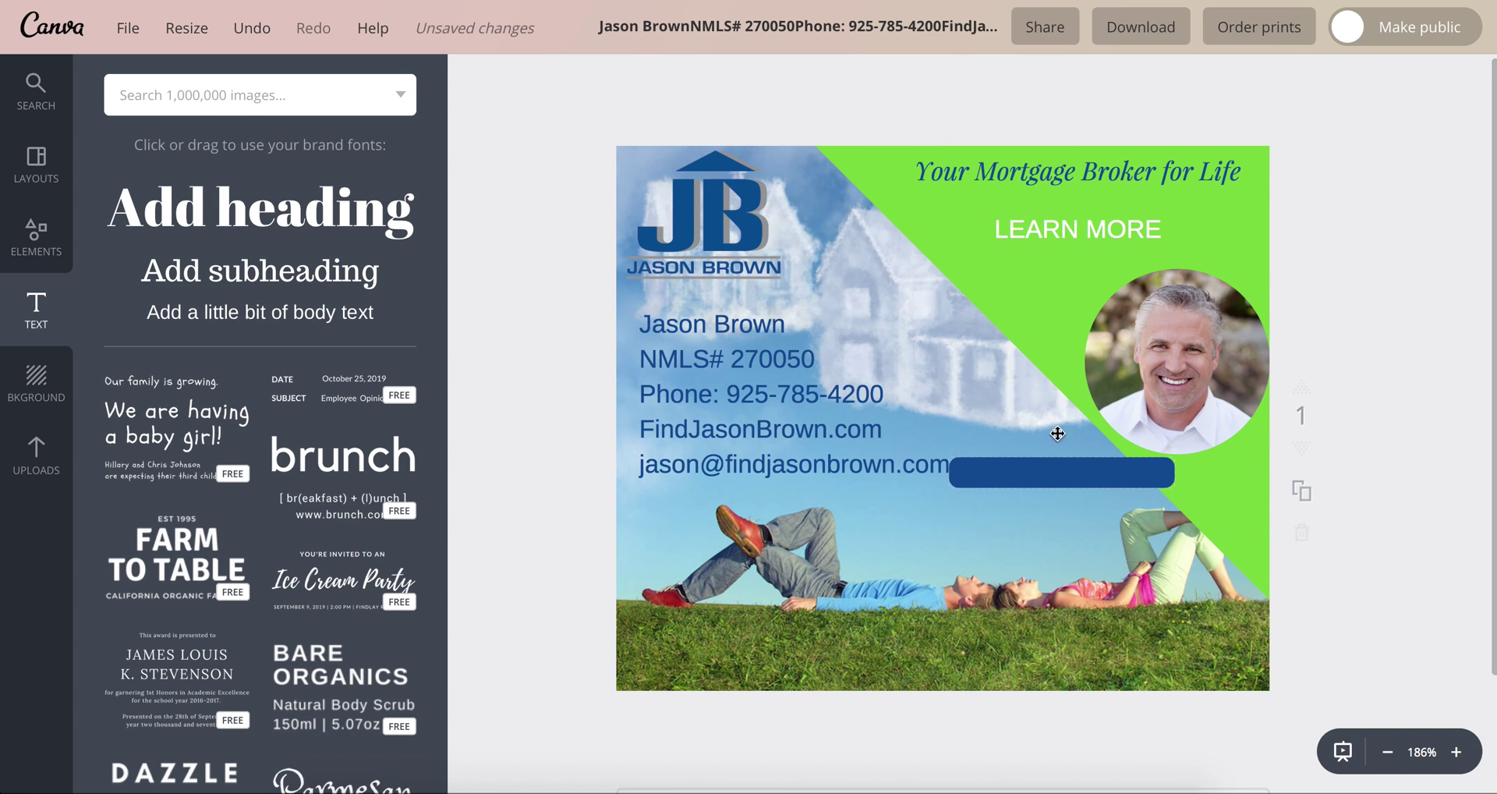
left_click_drag(1060, 465, 1077, 236)
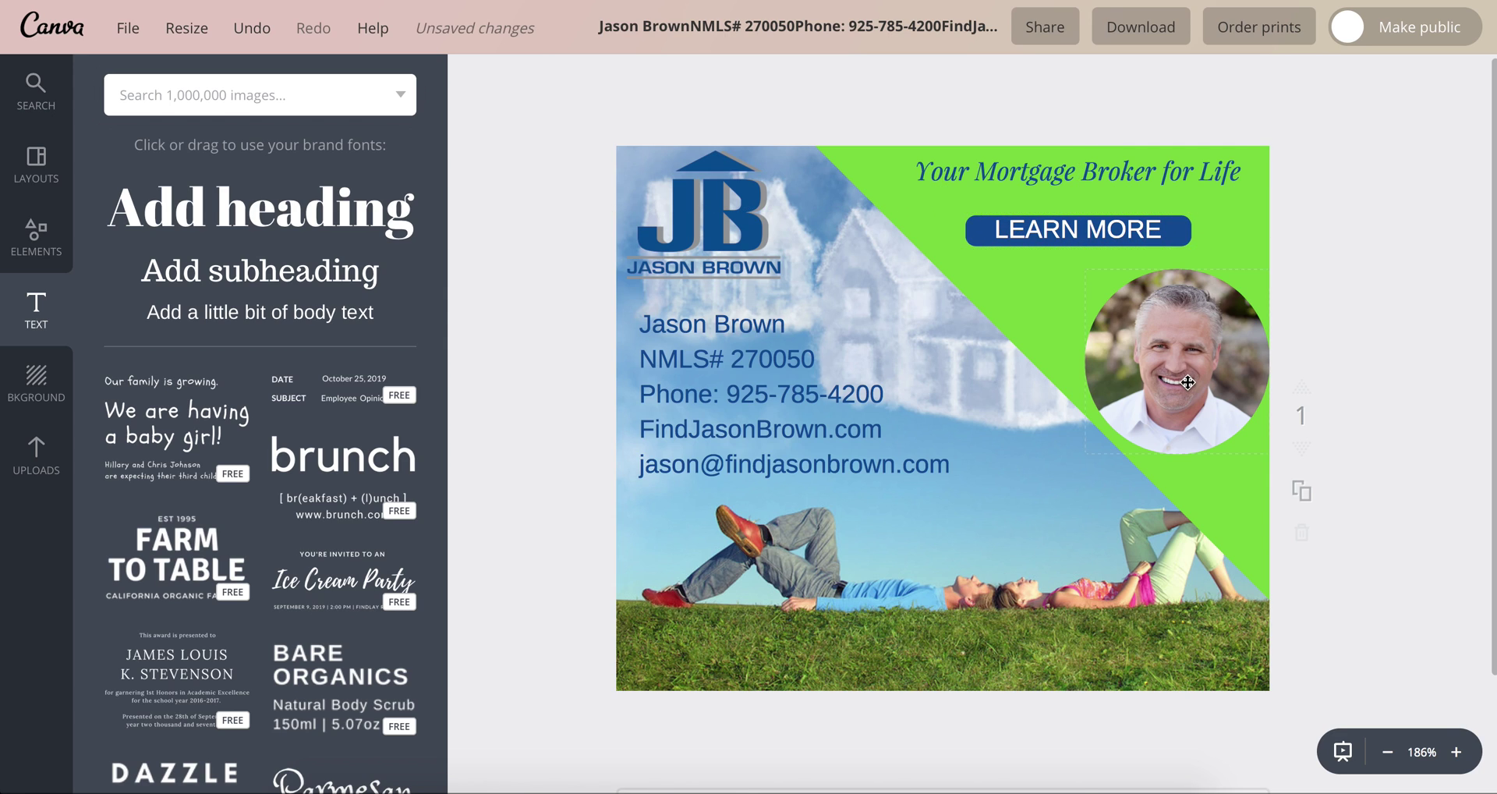
left_click_drag(1181, 394, 1182, 385)
left_click_drag(792, 381, 761, 387)
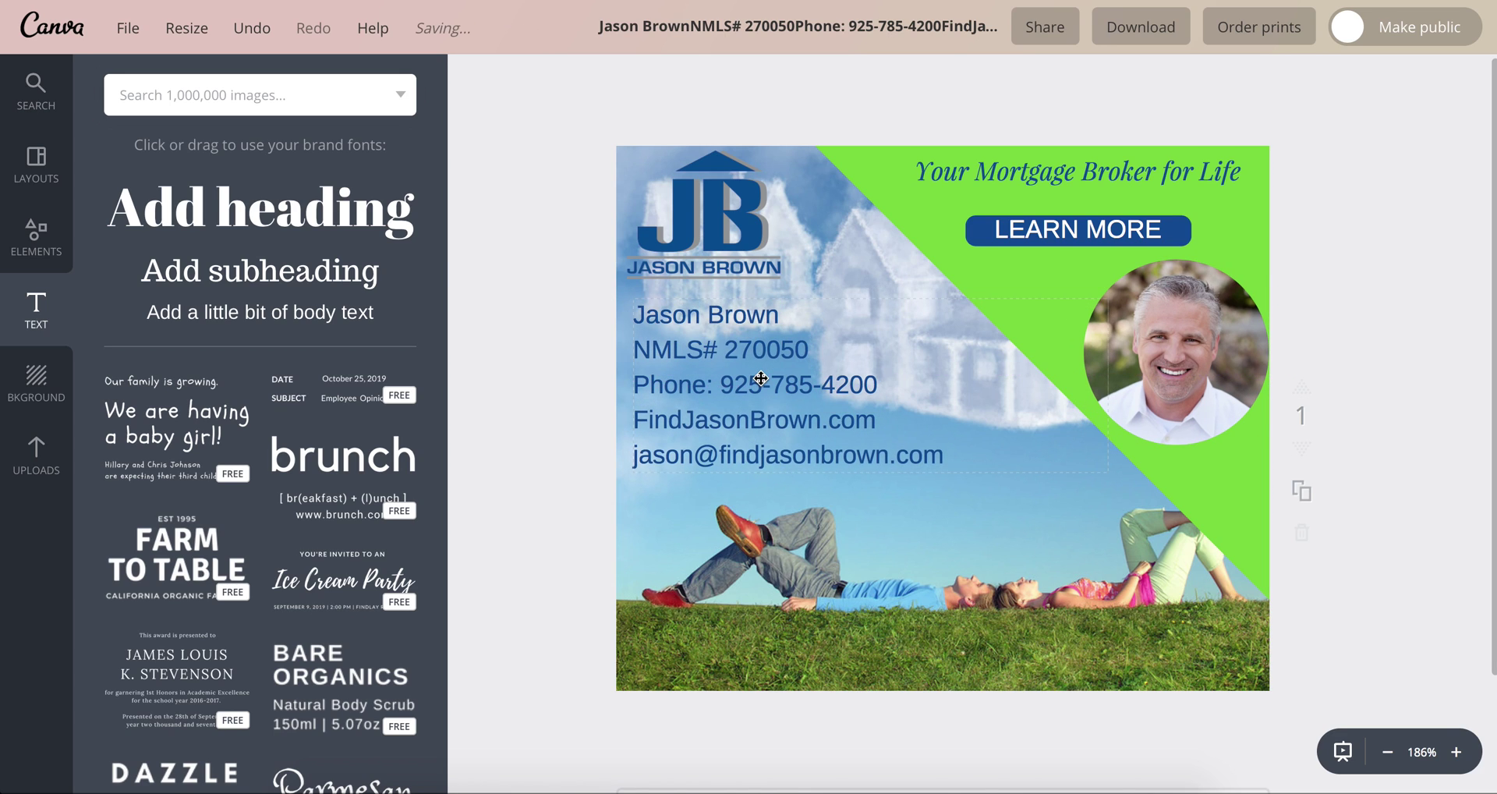